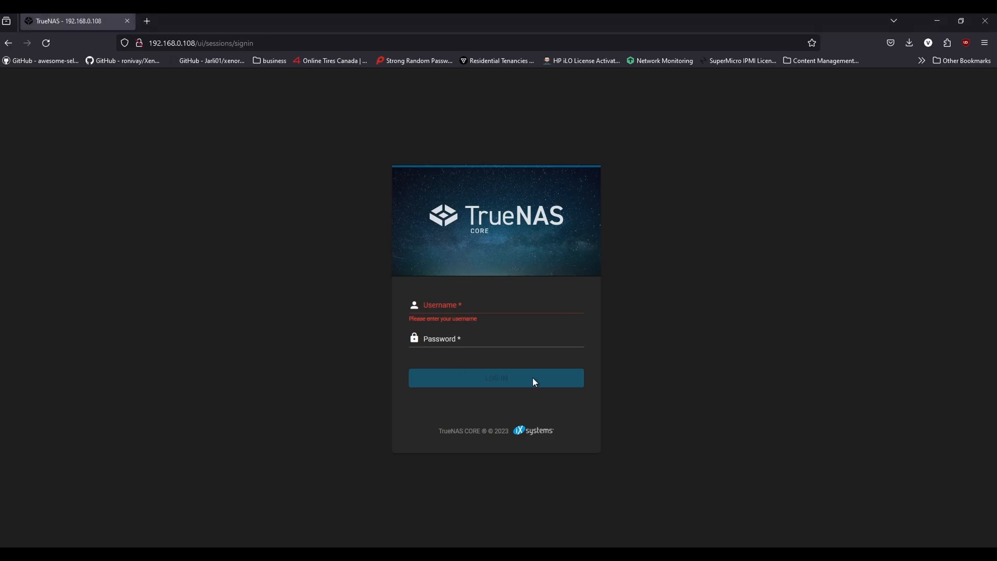
Try to sign in to the TrueNAS web interface with the username admin and the account password.
{"action": "left_click", "coordinate": [506, 303]}
{"action": "type", "text": "admin"}
{"action": "key", "text": "Tab"}
{"action": "type", "text": "•••••••"}
{"action": "key", "text": "Return"}
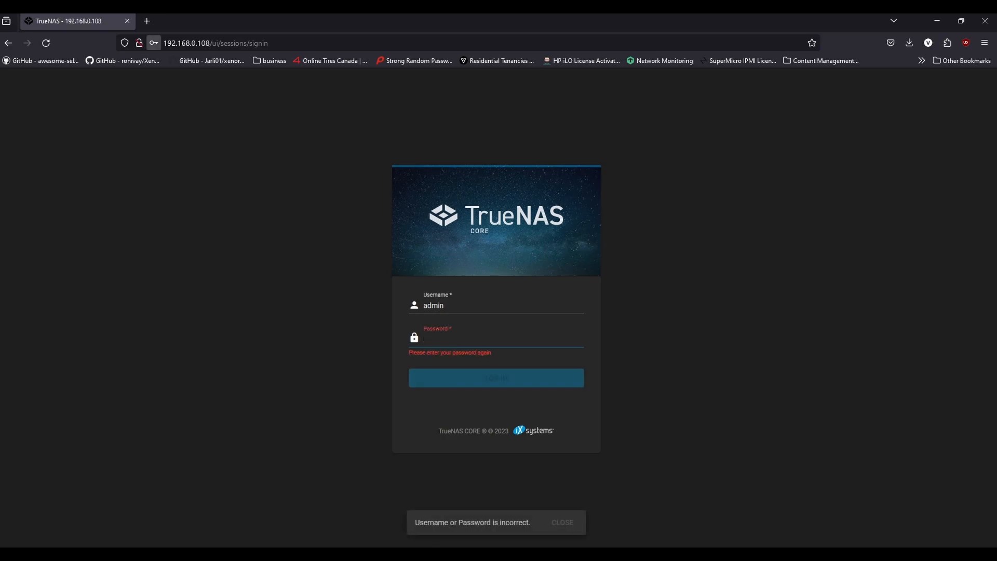
Sign in to TrueNAS with the username root and the account password.
{"action": "key", "text": "shift+Tab"}
{"action": "type", "text": "root"}
{"action": "key", "text": "Tab"}
{"action": "type", "text": "•••••••"}
{"action": "key", "text": "Return"}
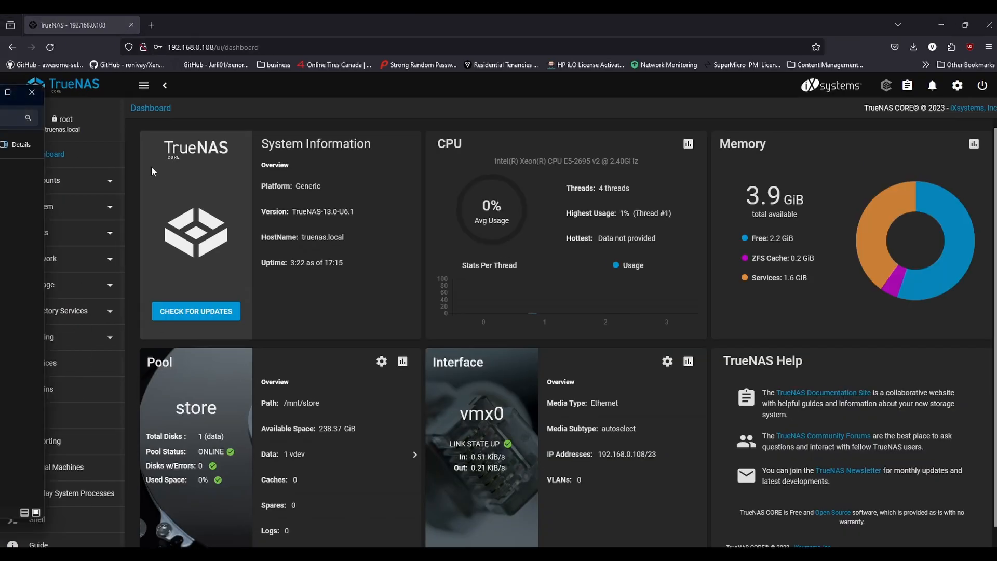
Try to open the TRUENAS computer from the Network location in File Explorer, and move the window out of the way.
{"action": "left_click_drag", "start_coordinate": [0, 95], "coordinate": [609, 127]}
{"action": "left_click", "coordinate": [487, 227]}
{"action": "double_click", "coordinate": [487, 227]}
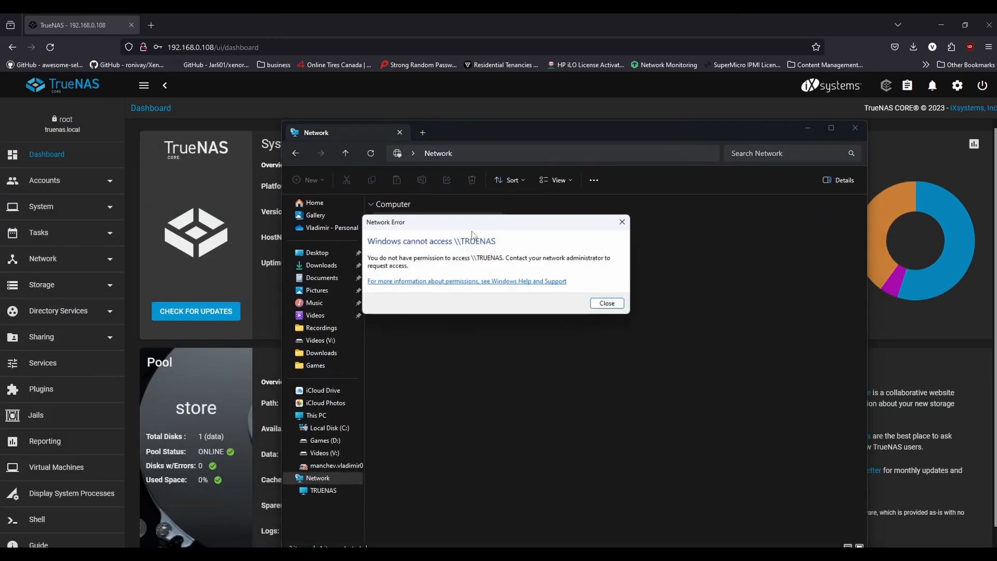
{"action": "left_click", "coordinate": [606, 303]}
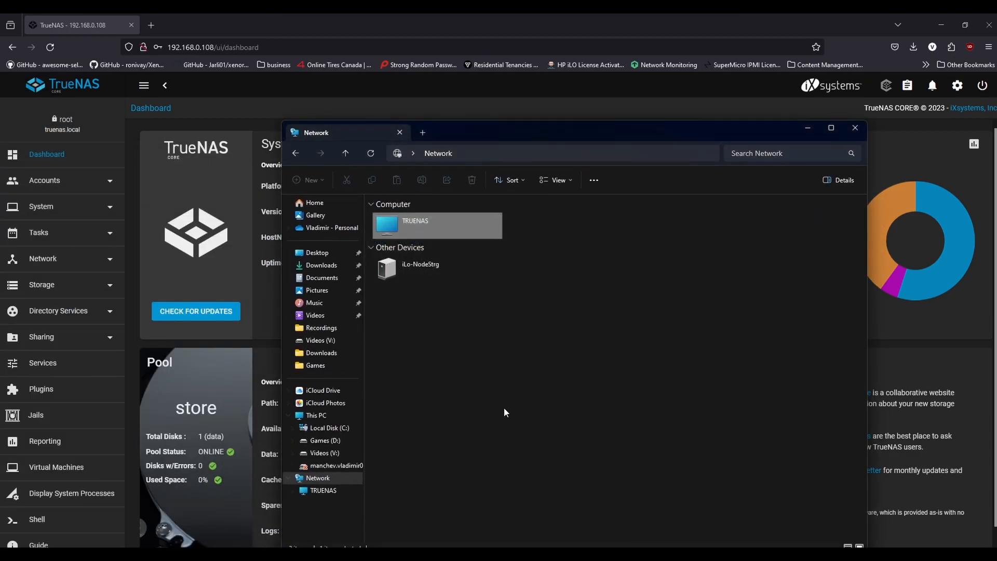
{"action": "left_click_drag", "start_coordinate": [518, 129], "coordinate": [0, 156]}
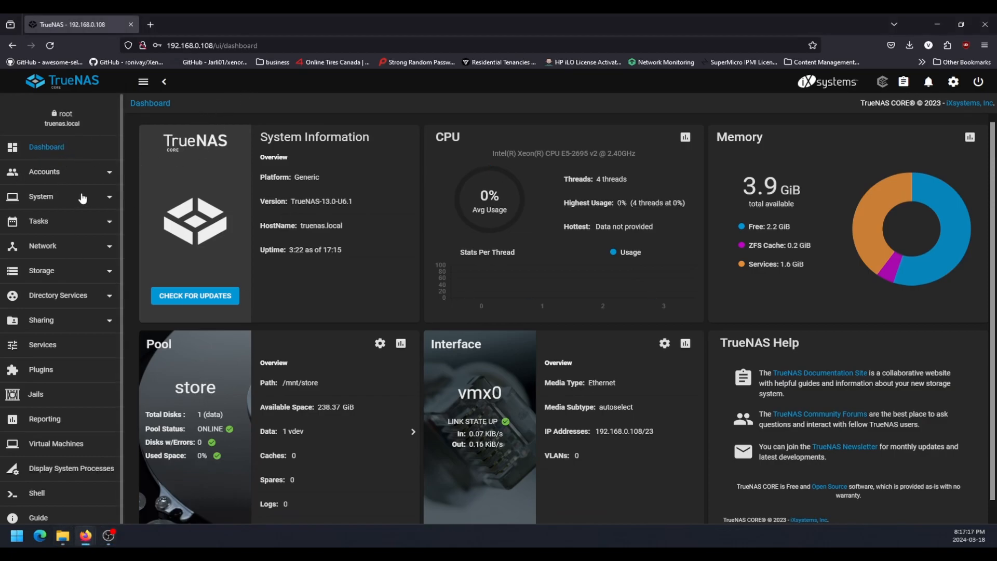
Open the list of storage pools in TrueNAS to review the existing pool.
{"action": "left_click", "coordinate": [71, 176]}
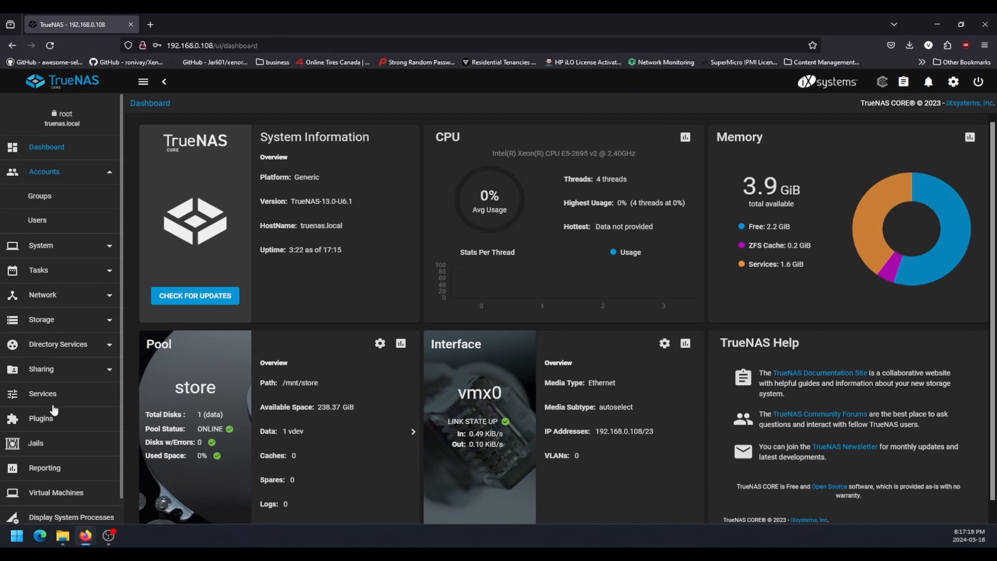
{"action": "left_click", "coordinate": [54, 326]}
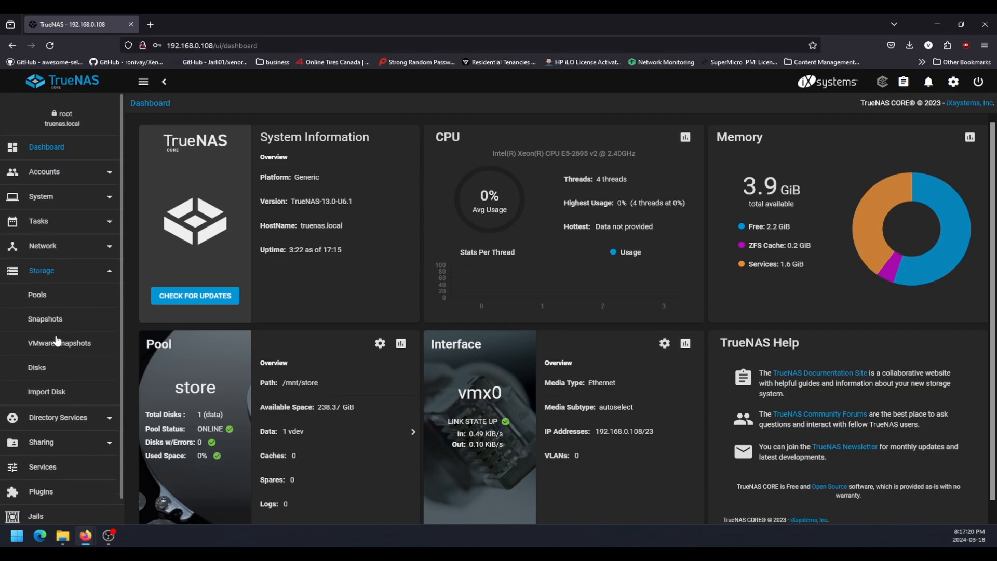
{"action": "left_click", "coordinate": [37, 295]}
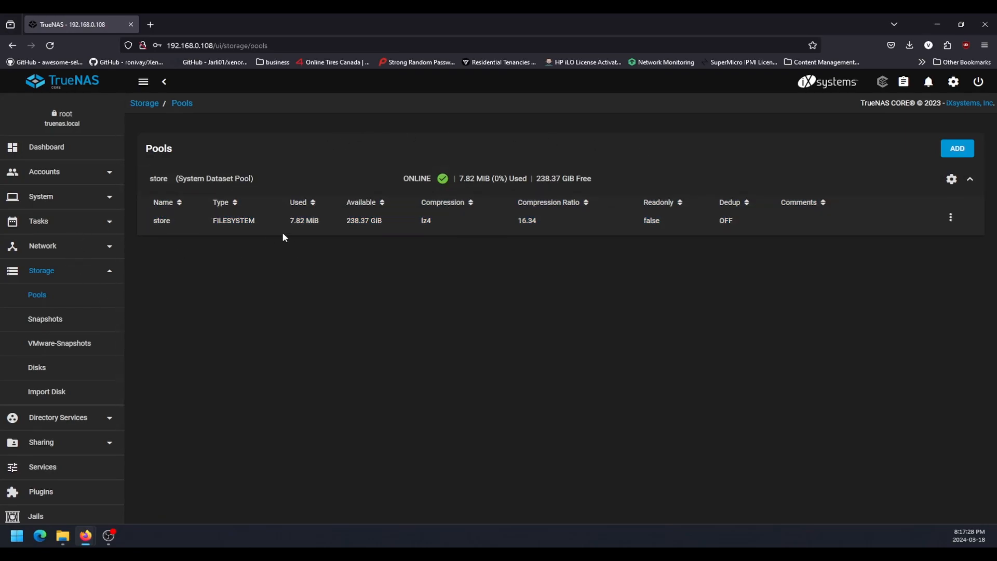
Start a new user account in TrueNAS and enter the first user's full name.
{"action": "left_click", "coordinate": [68, 178]}
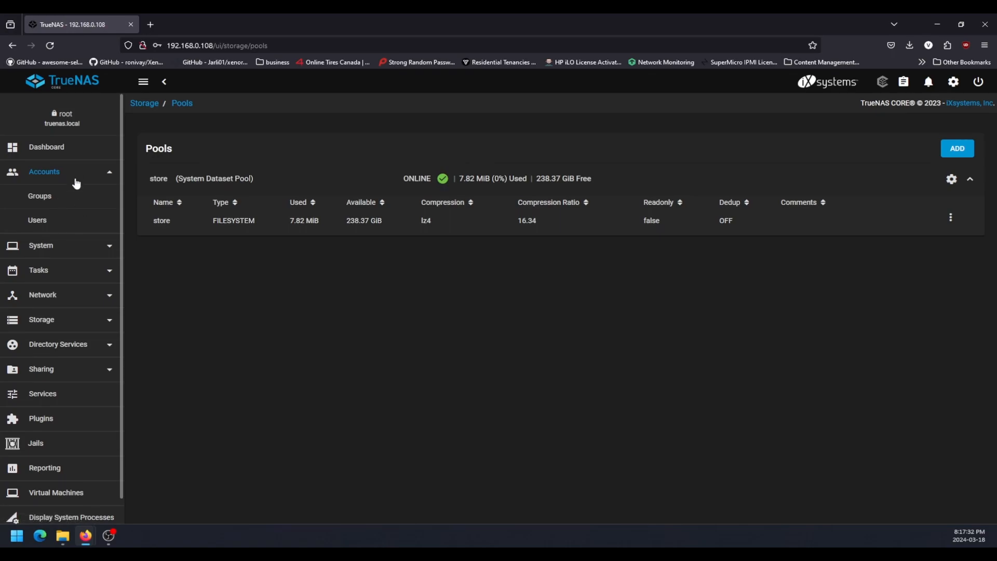
{"action": "left_click", "coordinate": [57, 226]}
{"action": "left_click", "coordinate": [936, 150]}
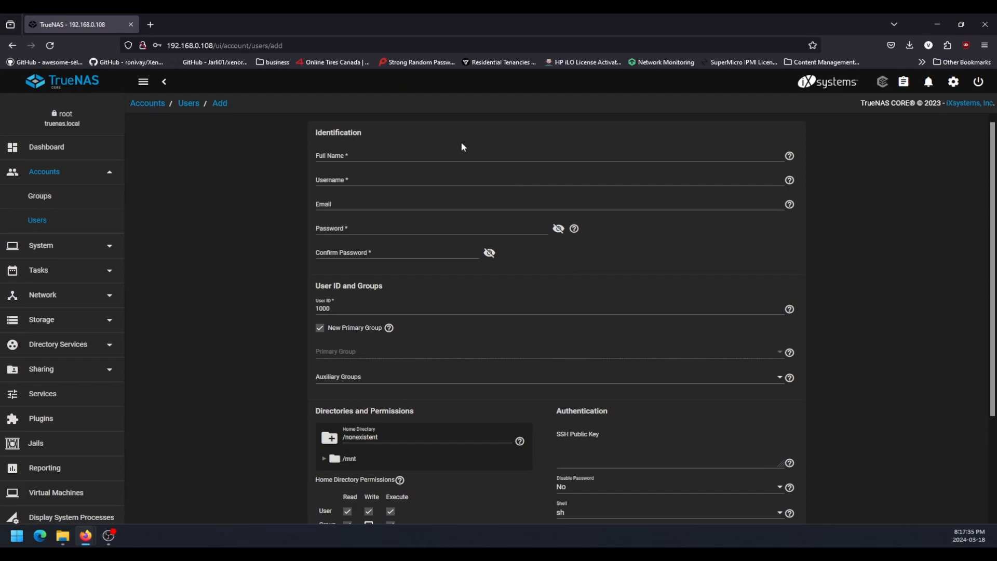
{"action": "left_click", "coordinate": [460, 154]}
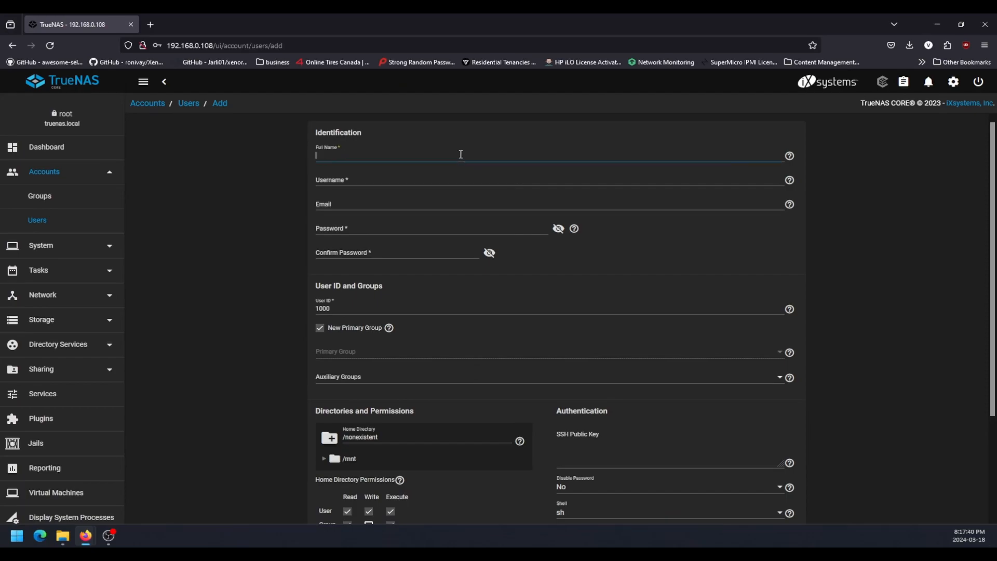
{"action": "type", "text": "bob belcher"}
Enter and confirm the first user's password, keep the generated username and default options, and submit the account.
{"action": "key", "text": "Tab"}
{"action": "key", "text": "Tab"}
{"action": "key", "text": "Tab"}
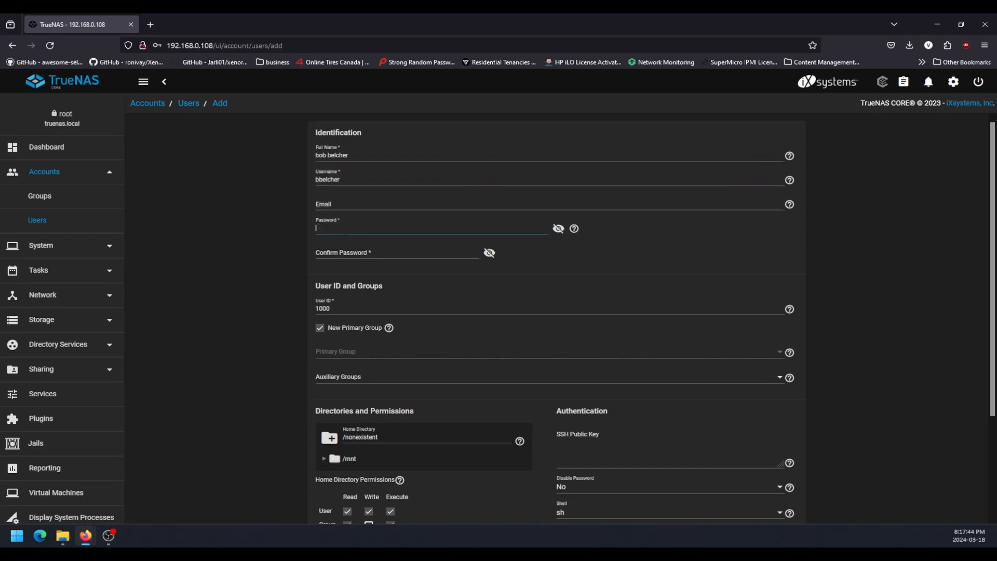
{"action": "type", "text": "••••••••"}
{"action": "key", "text": "Tab"}
{"action": "type", "text": "••••••••"}
{"action": "scroll", "coordinate": [239, 310], "scroll_direction": "down", "scroll_amount": 3}
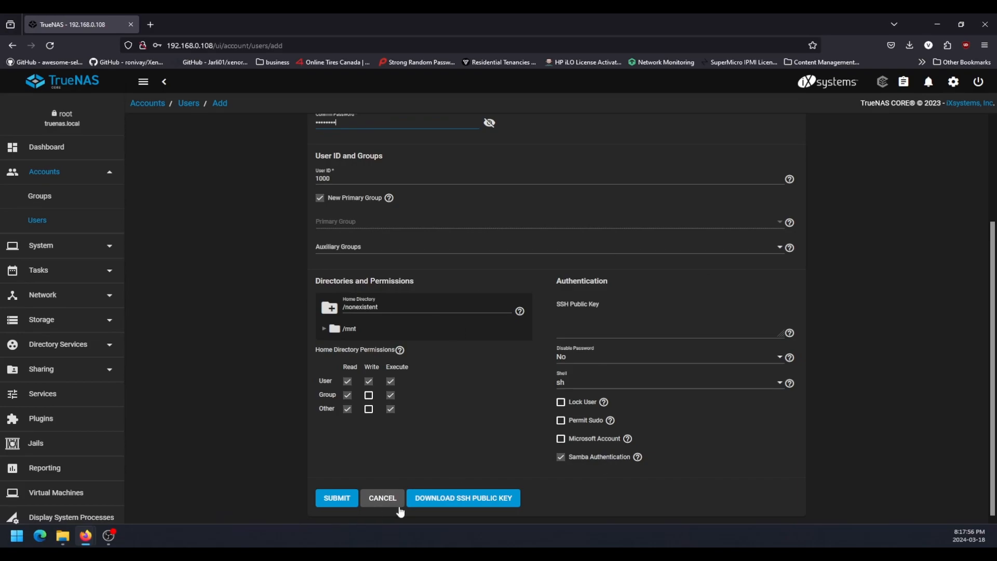
{"action": "left_click", "coordinate": [347, 503]}
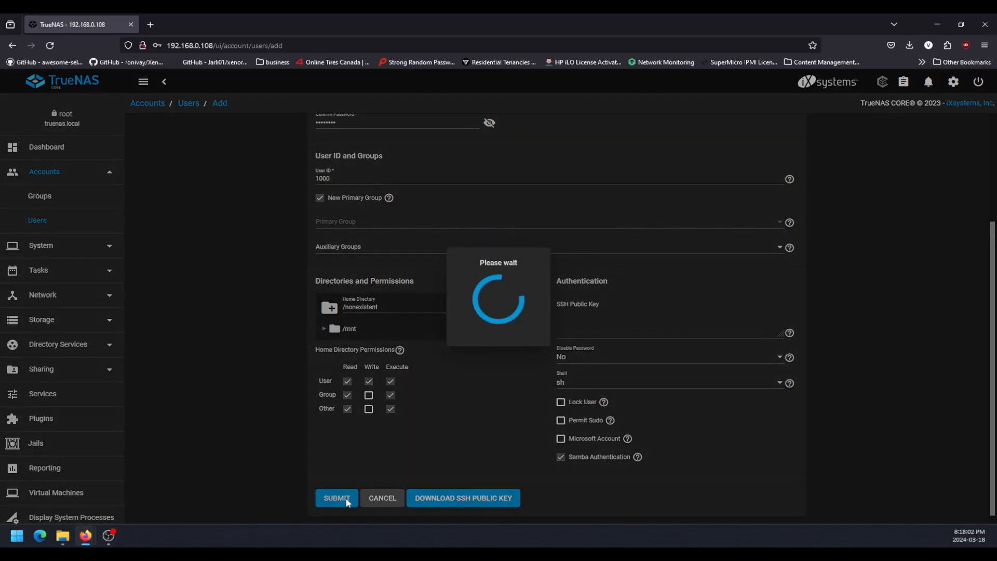
Start another user account and enter the second user's full name.
{"action": "left_click", "coordinate": [938, 152]}
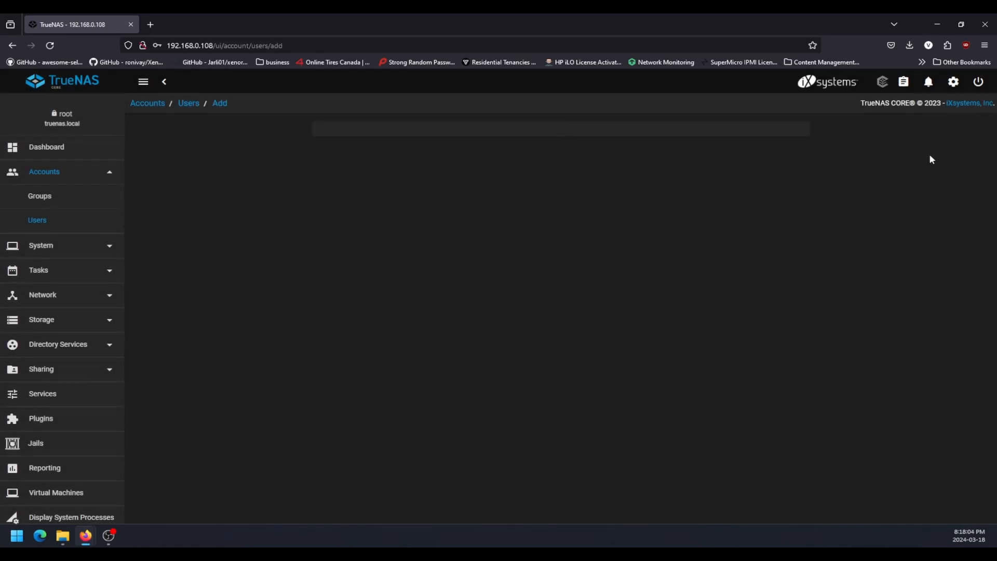
{"action": "left_click", "coordinate": [363, 155]}
{"action": "type", "text": "linda belcher"}
Enter and confirm the second user's password, keep the generated username and default options, and submit the account.
{"action": "key", "text": "Tab"}
{"action": "key", "text": "Tab"}
{"action": "key", "text": "Tab"}
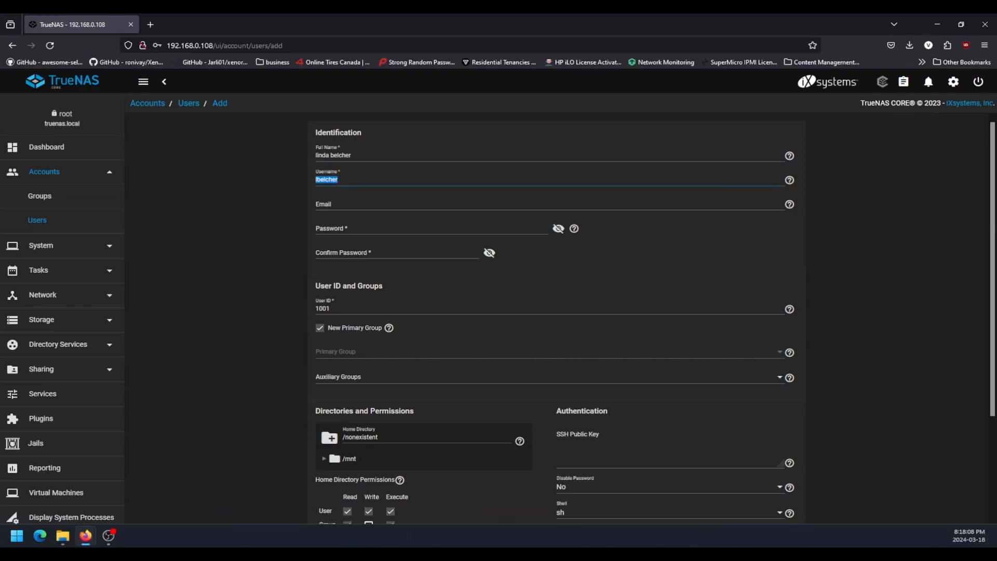
{"action": "type", "text": "********"}
{"action": "key", "text": "Tab"}
{"action": "type", "text": "********"}
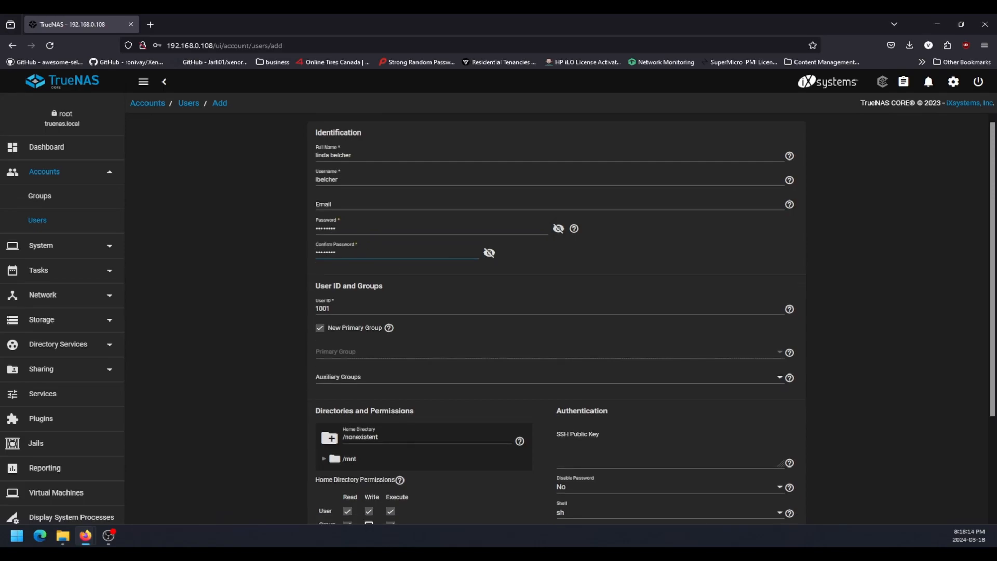
{"action": "scroll", "coordinate": [285, 341], "scroll_direction": "down", "scroll_amount": 3}
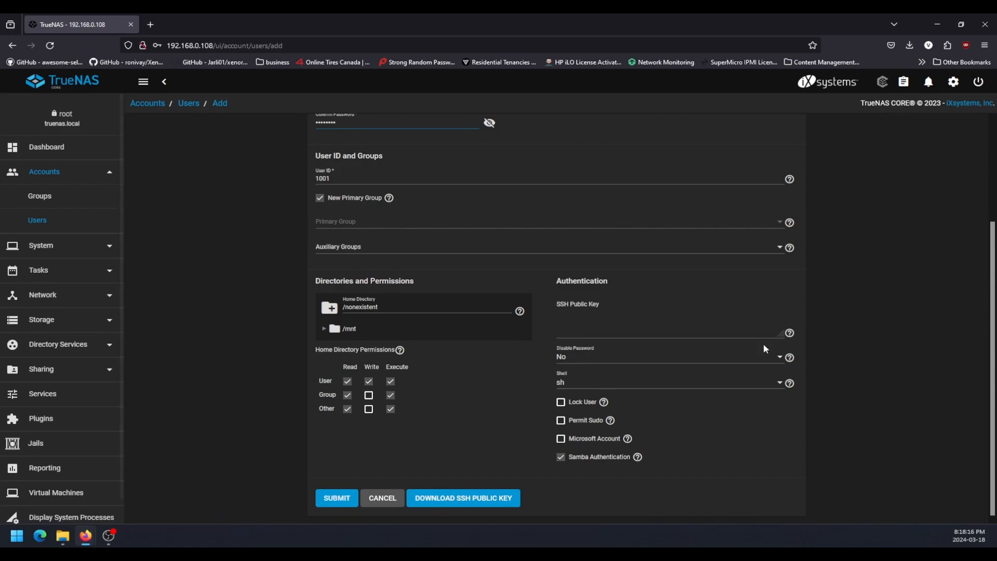
{"action": "left_click", "coordinate": [335, 499]}
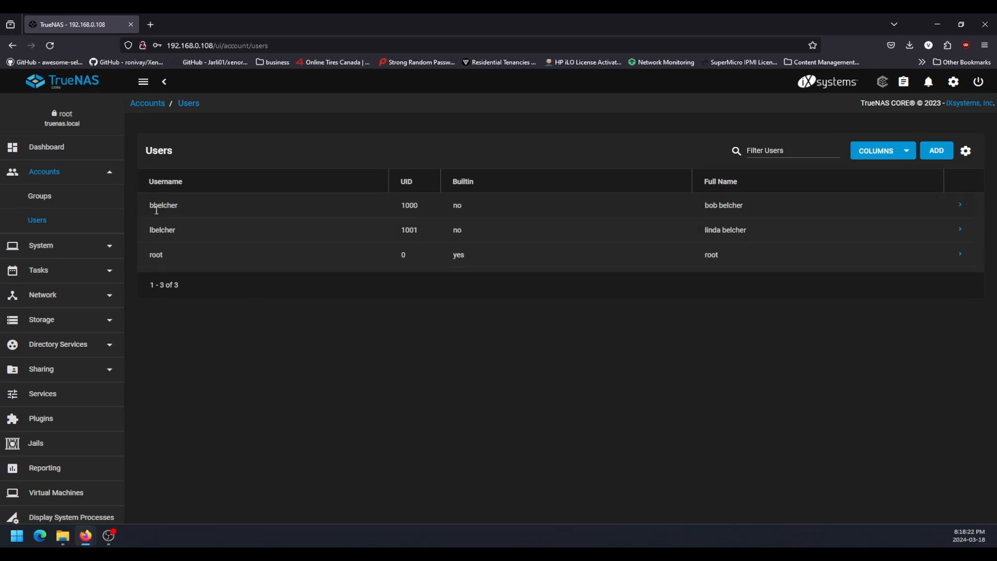
Check the usernames of the two new accounts in the user list.
{"action": "left_click_drag", "start_coordinate": [151, 206], "coordinate": [197, 201]}
{"action": "left_click", "coordinate": [197, 204]}
{"action": "double_click", "coordinate": [167, 229]}
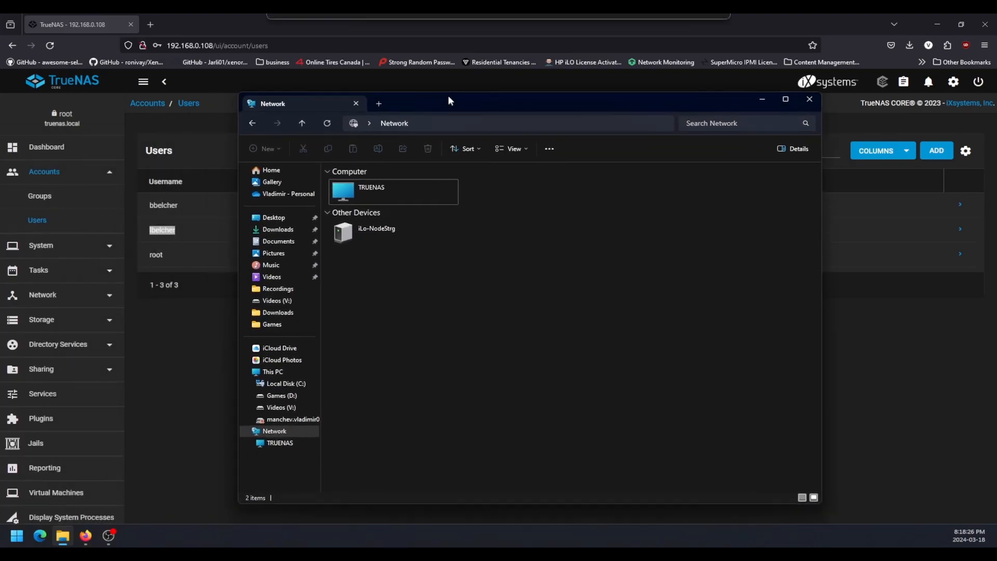
Switch to File Explorer, refresh the Network location, view the contents of the TRUENAS computer and move the window aside.
{"action": "left_click", "coordinate": [251, 119]}
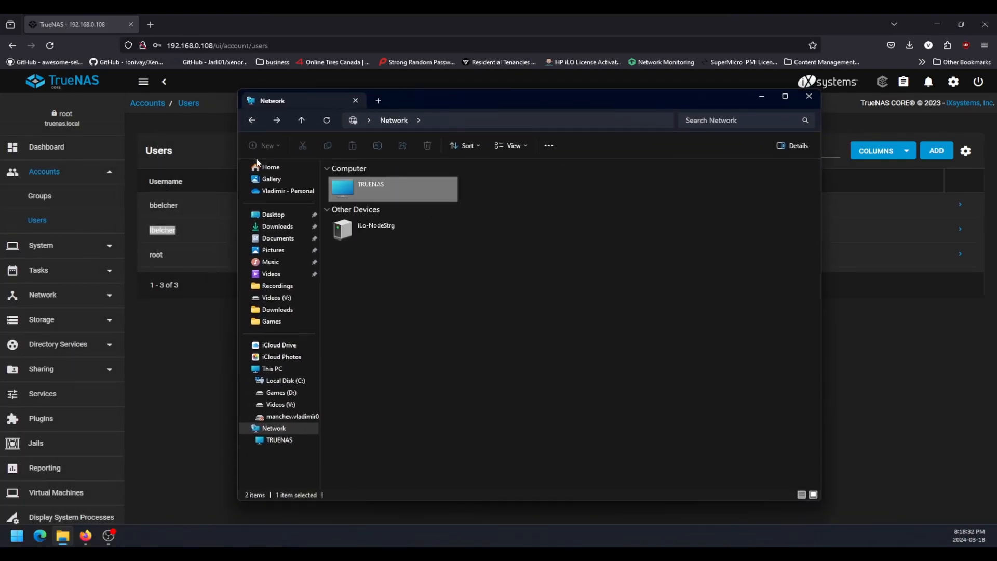
{"action": "right_click", "coordinate": [520, 310]}
{"action": "left_click", "coordinate": [480, 380]}
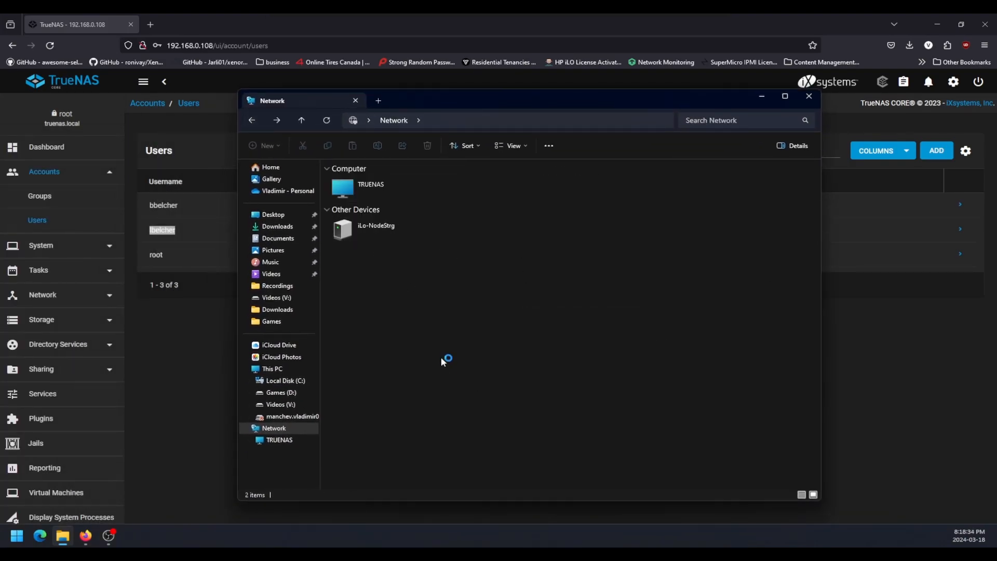
{"action": "double_click", "coordinate": [371, 188]}
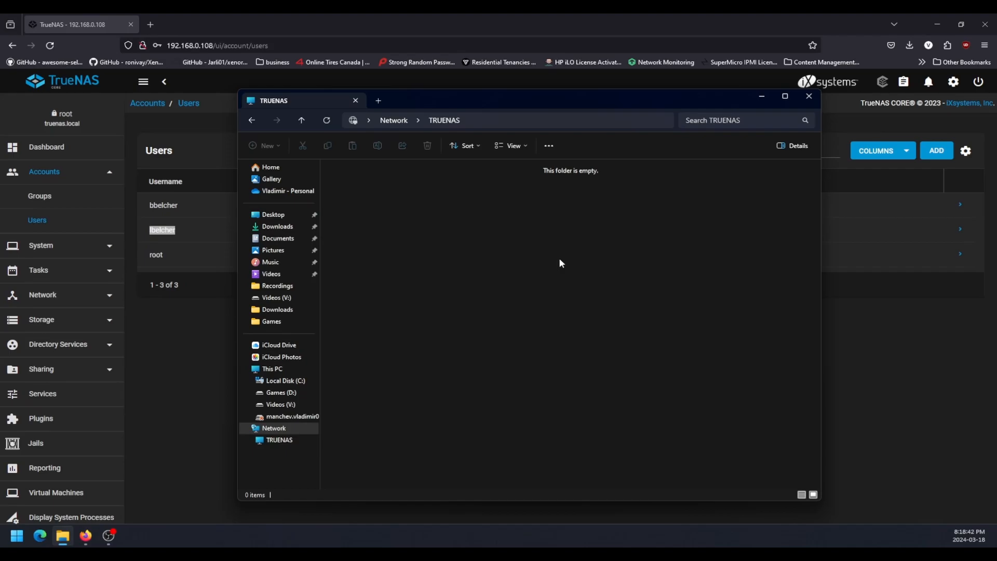
{"action": "left_click_drag", "start_coordinate": [499, 104], "coordinate": [0, 89]}
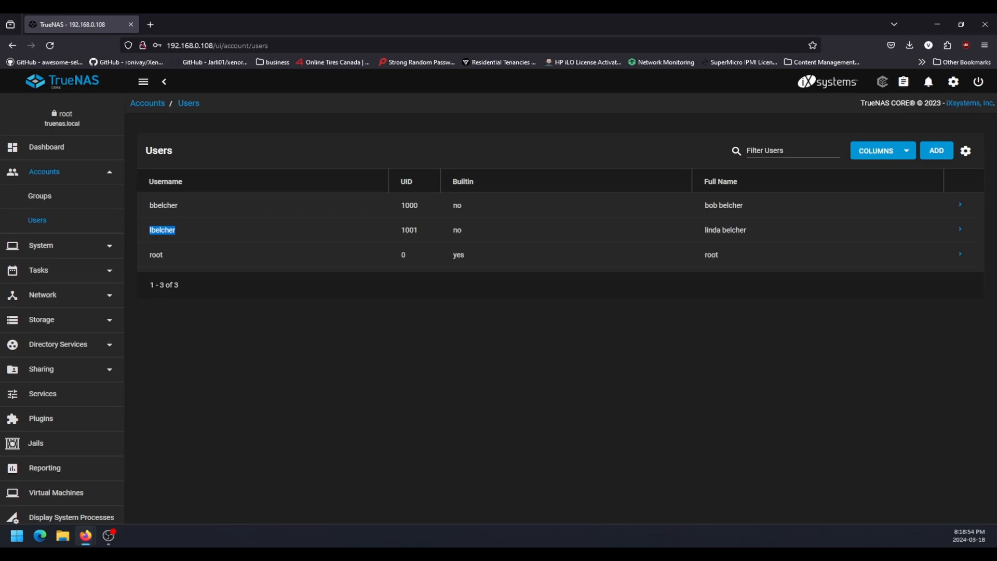
View the server's shares at \\192.168.0.108 in a new File Explorer window, and return to the TrueNAS user list.
{"action": "key", "text": "super+e"}
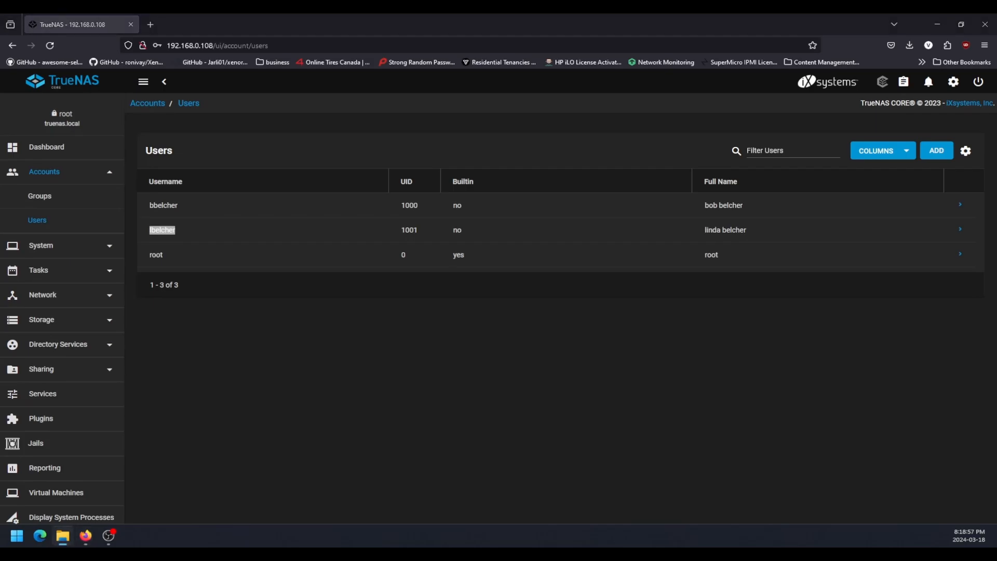
{"action": "left_click", "coordinate": [375, 117]}
{"action": "type", "text": "\\"}
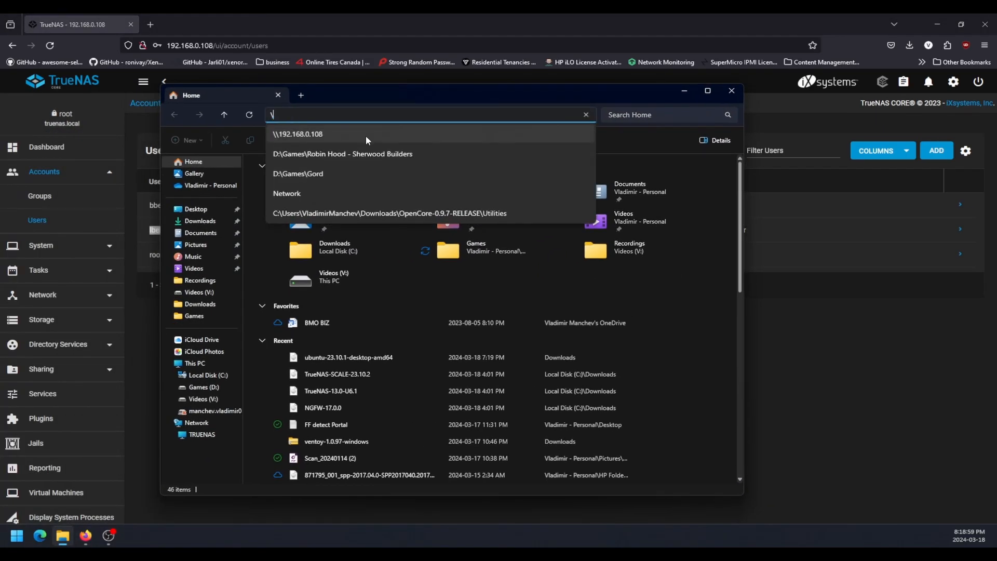
{"action": "type", "text": "\\192.168.0.10"}
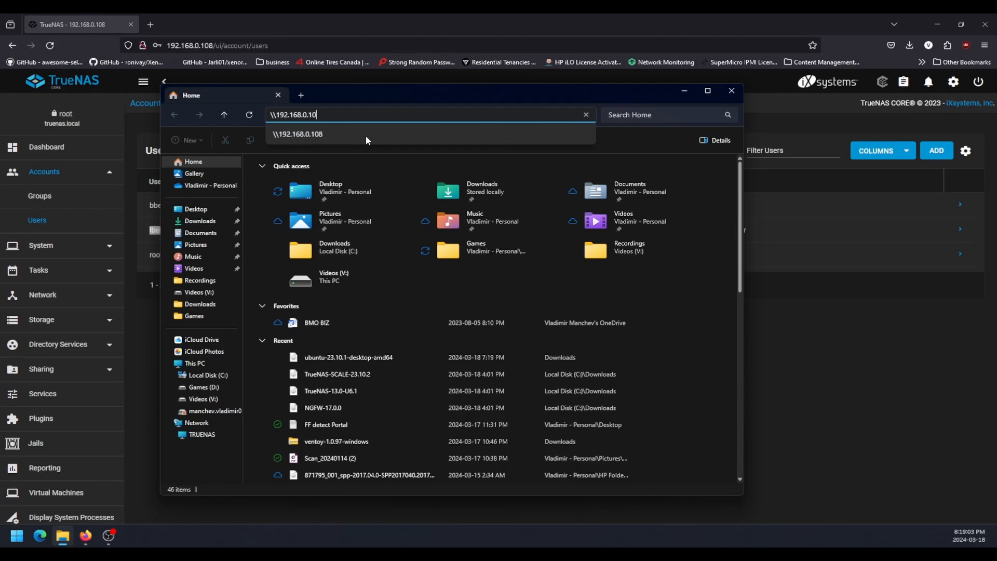
{"action": "type", "text": "8"}
{"action": "key", "text": "Return"}
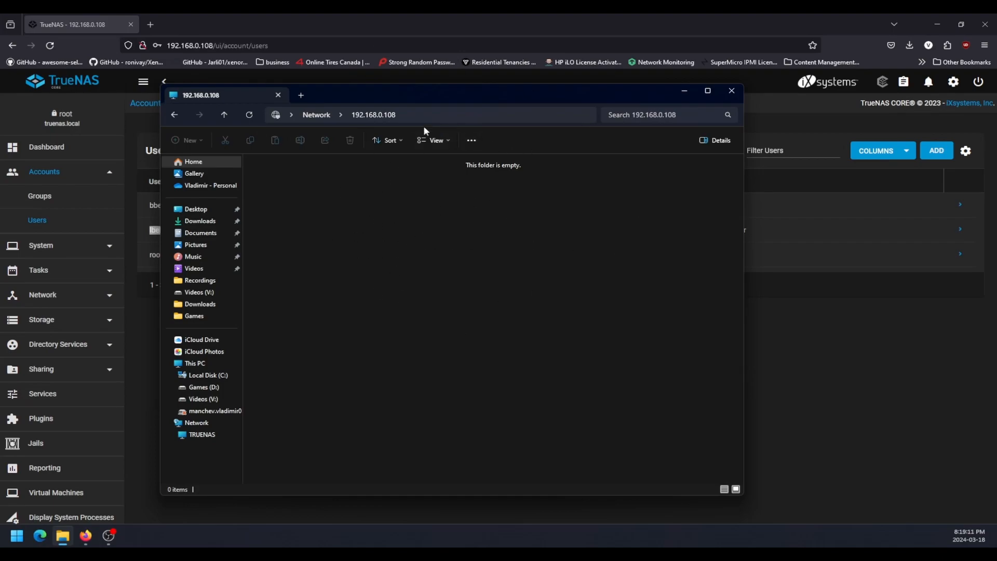
{"action": "left_click", "coordinate": [694, 91]}
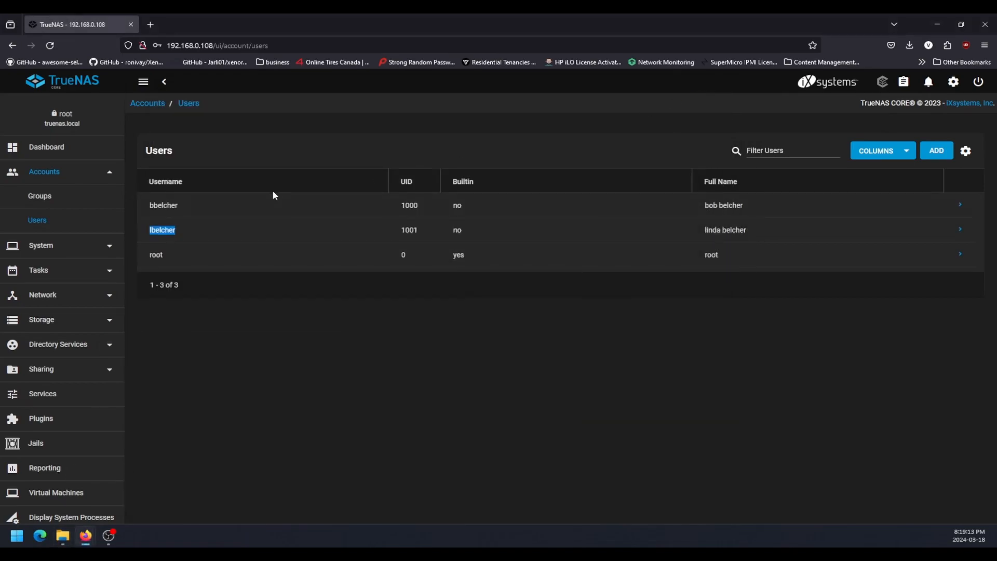
{"action": "left_click", "coordinate": [326, 307]}
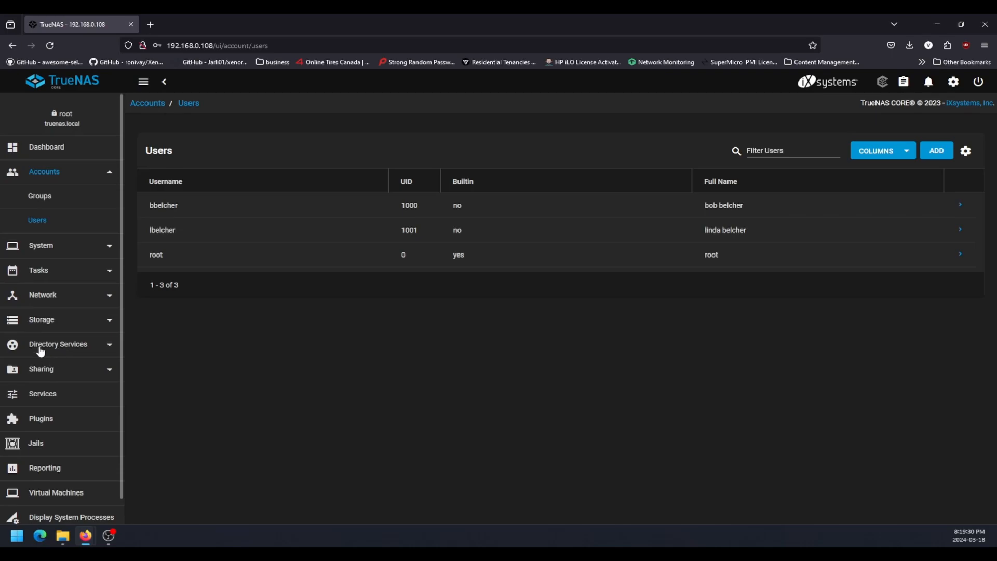
Start a new dataset in the store pool and name it with the first user's hyphenated full name.
{"action": "left_click", "coordinate": [58, 319]}
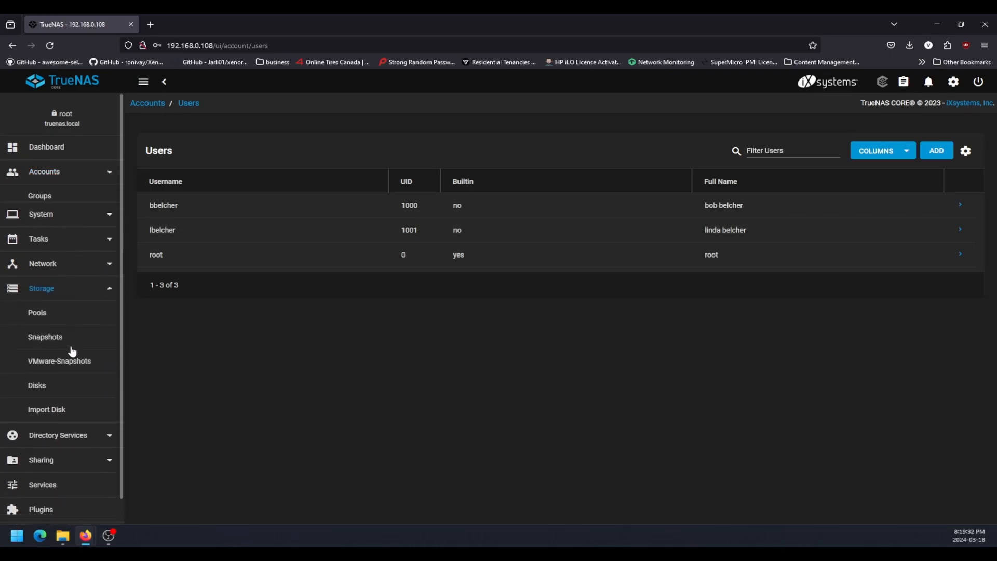
{"action": "left_click", "coordinate": [41, 299]}
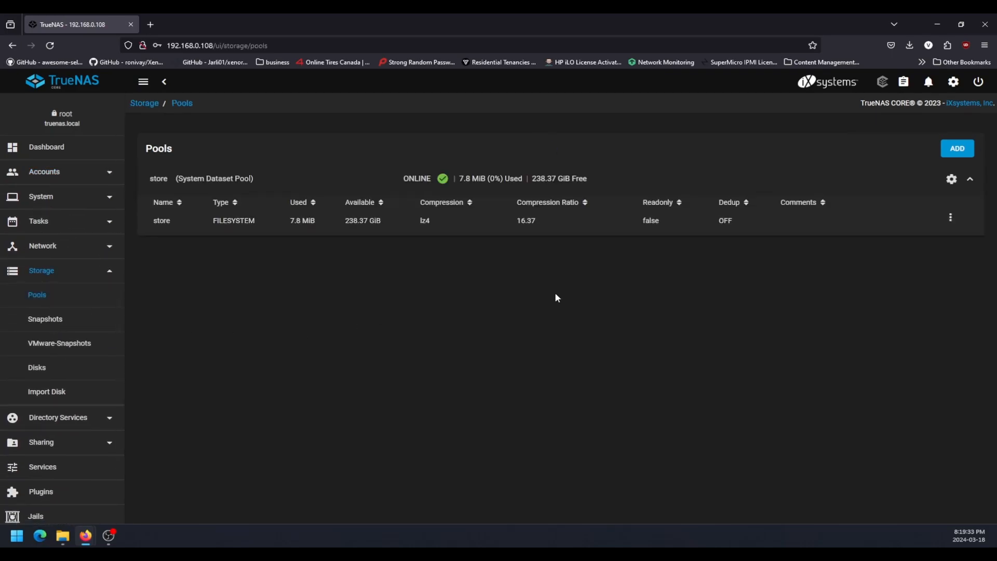
{"action": "left_click", "coordinate": [951, 218]}
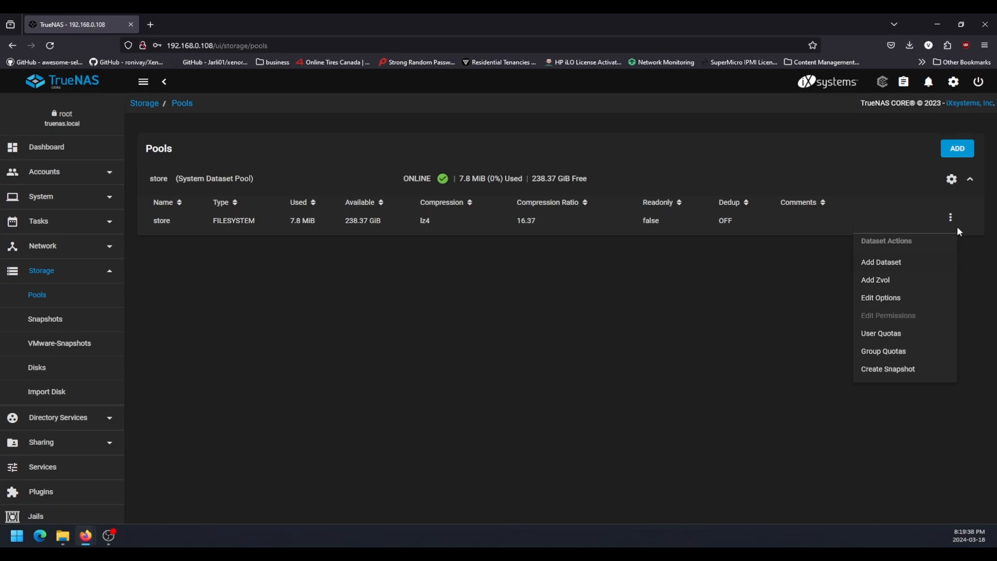
{"action": "left_click", "coordinate": [871, 261]}
{"action": "left_click", "coordinate": [418, 155]}
{"action": "type", "text": "bob-belcher"}
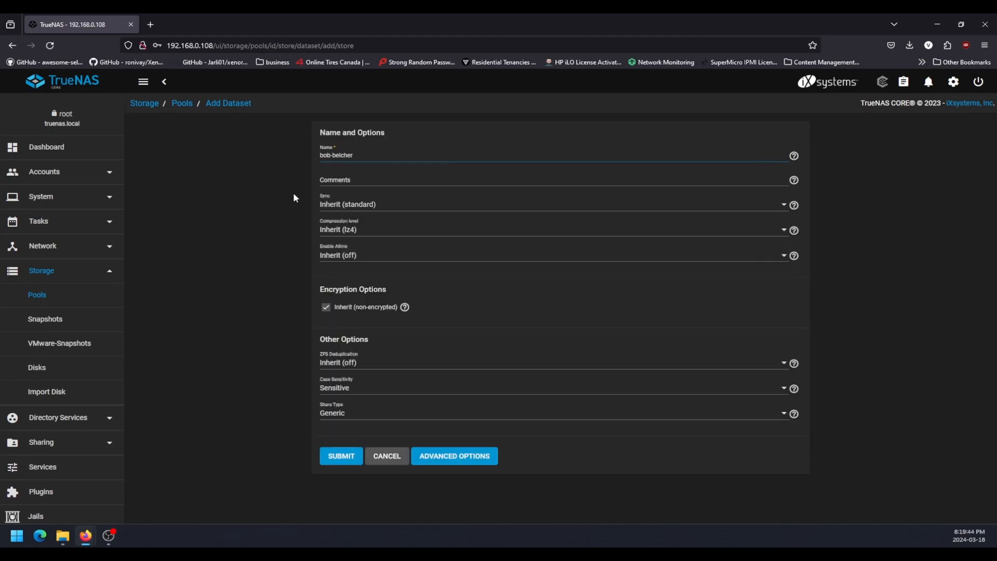
{"action": "left_click", "coordinate": [262, 201]}
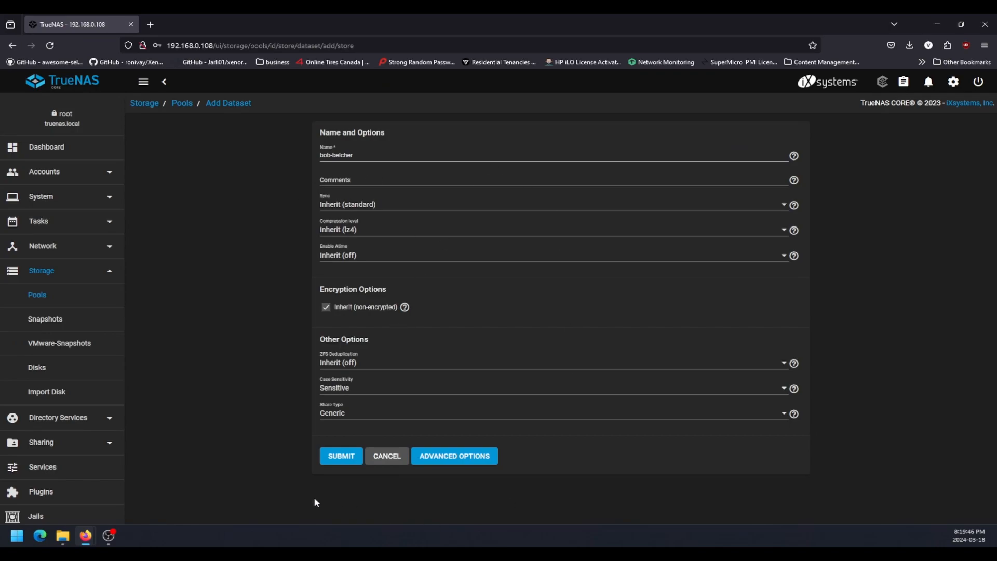
Submit the first user's new dataset so it is created in the store pool.
{"action": "left_click", "coordinate": [336, 463]}
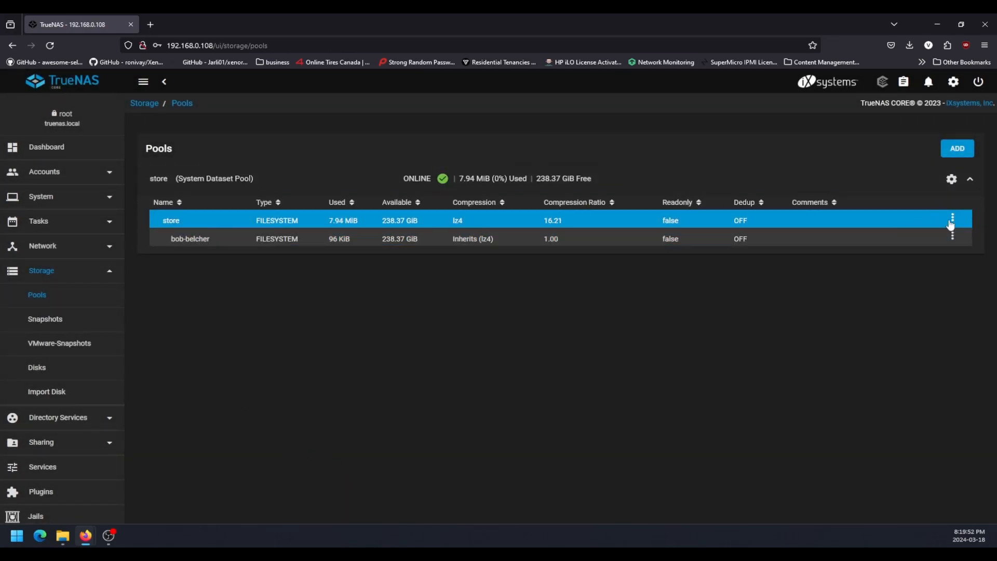
{"action": "left_click", "coordinate": [951, 221]}
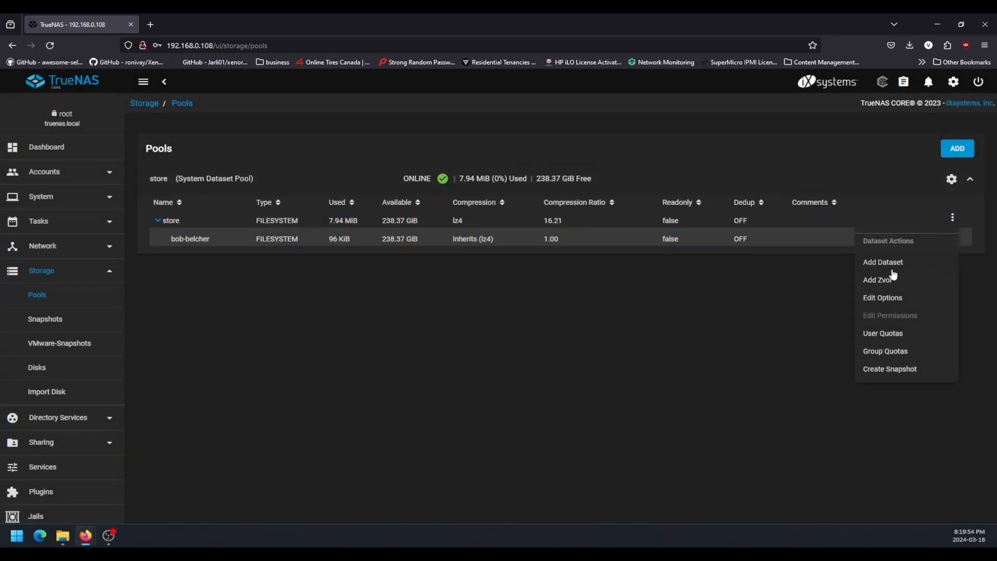
{"action": "left_click", "coordinate": [631, 336]}
{"action": "double_click", "coordinate": [275, 224]}
{"action": "left_click", "coordinate": [275, 223]}
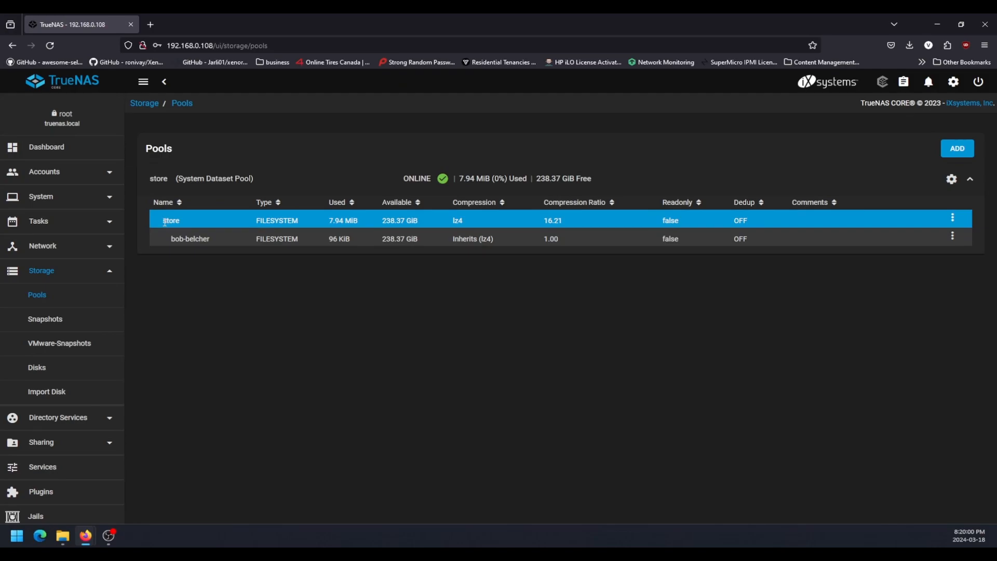
Create another dataset in the store pool, named with the second user's hyphenated full name.
{"action": "left_click", "coordinate": [951, 218]}
{"action": "left_click", "coordinate": [883, 262]}
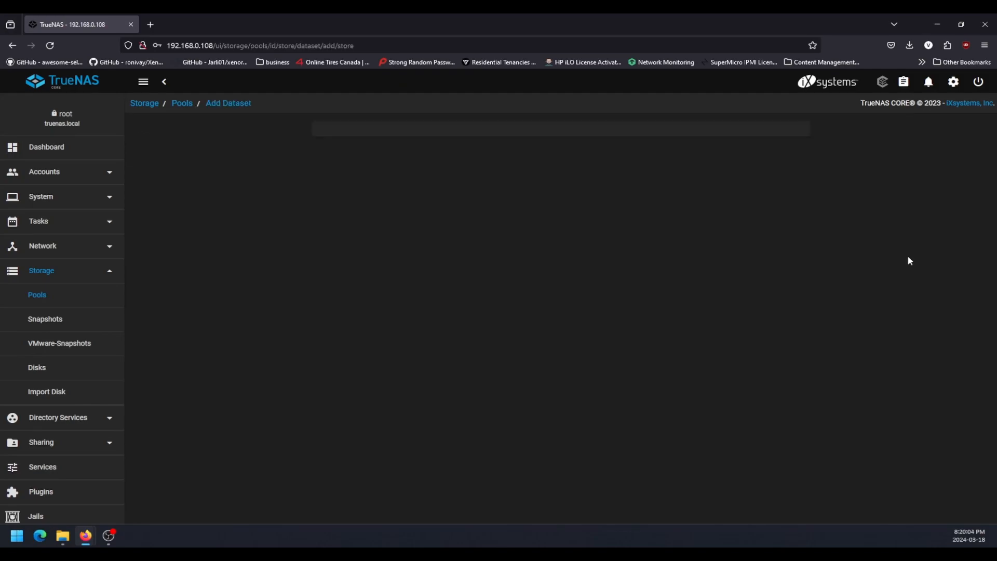
{"action": "left_click", "coordinate": [330, 152]}
{"action": "type", "text": "lin"}
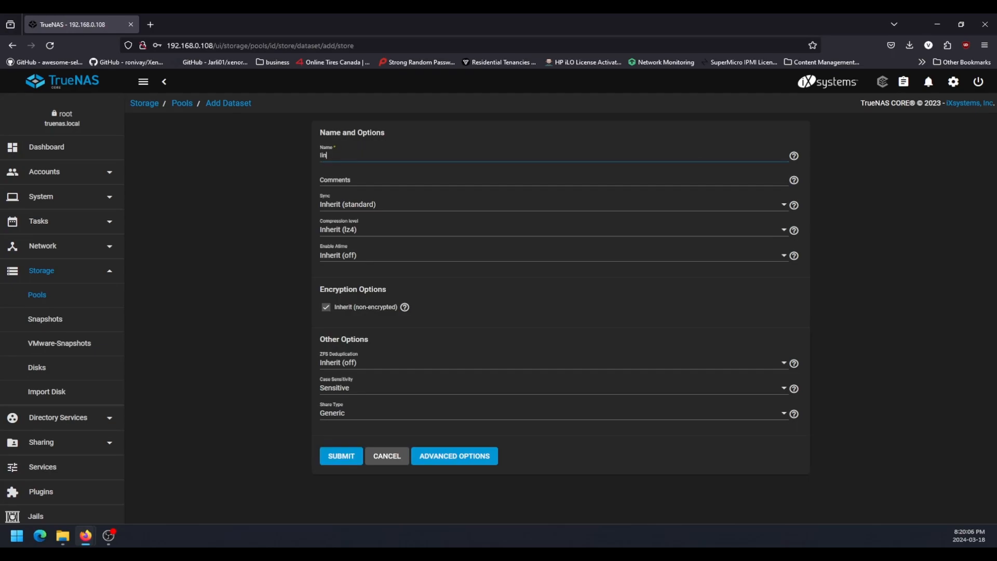
{"action": "type", "text": "da-belcher"}
{"action": "left_click", "coordinate": [341, 456]}
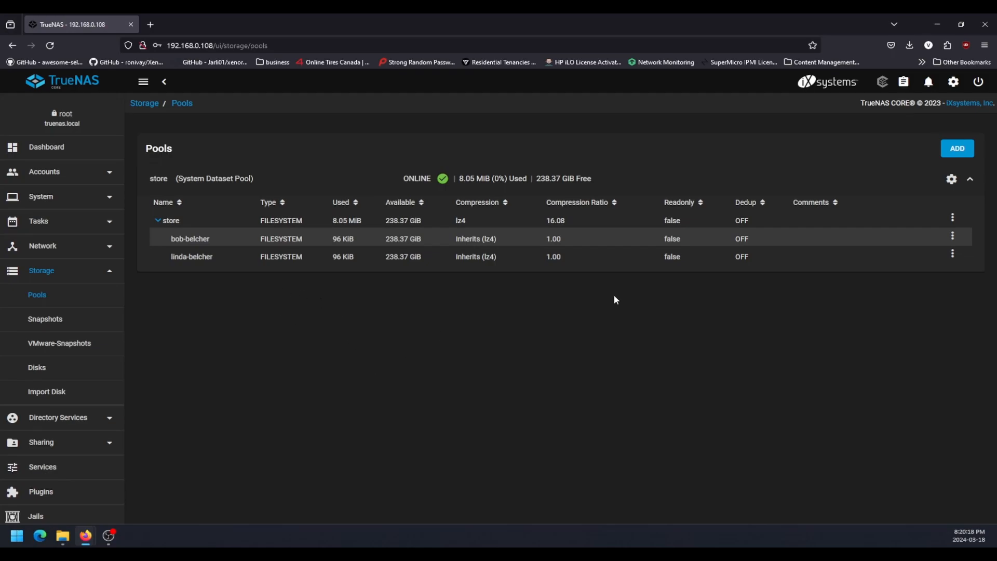
Try to assign the first user's account as owner user and group in their dataset's permissions.
{"action": "left_click", "coordinate": [952, 236]}
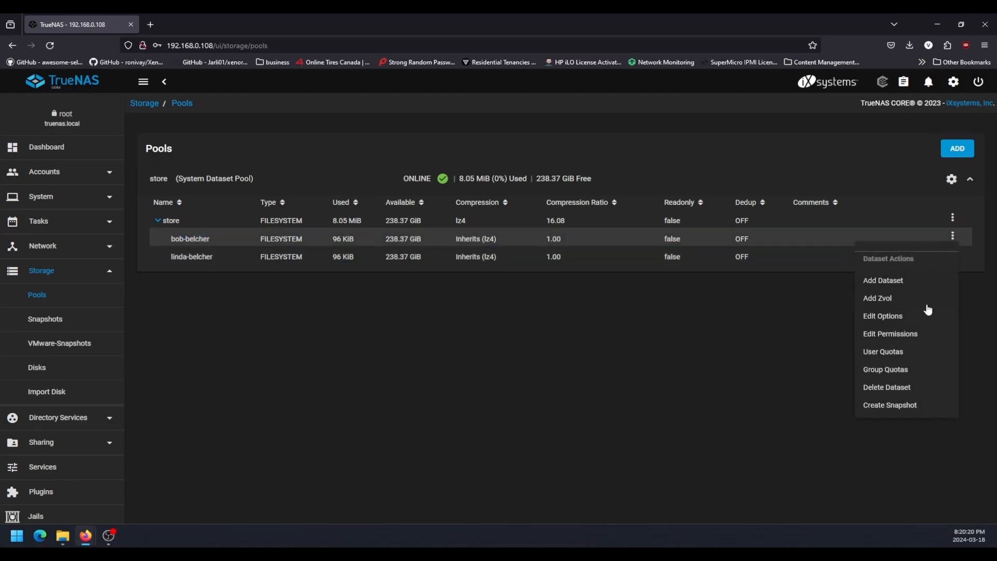
{"action": "left_click", "coordinate": [889, 333]}
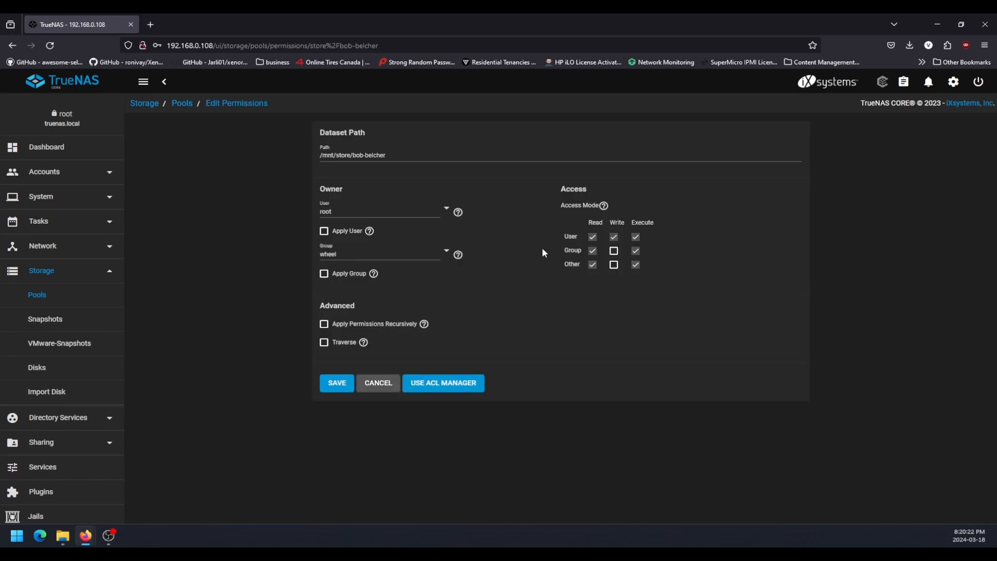
{"action": "double_click", "coordinate": [349, 210]}
{"action": "double_click", "coordinate": [328, 254]}
{"action": "double_click", "coordinate": [380, 210]}
{"action": "type", "text": "bbelc"}
{"action": "left_click", "coordinate": [355, 244]}
{"action": "double_click", "coordinate": [355, 248]}
{"action": "type", "text": "bbe"}
{"action": "left_click", "coordinate": [366, 275]}
Try to save the first user's dataset permissions with recursive application confirmed.
{"action": "left_click", "coordinate": [338, 324]}
{"action": "left_click", "coordinate": [362, 326]}
{"action": "left_click", "coordinate": [600, 324]}
{"action": "left_click", "coordinate": [334, 382]}
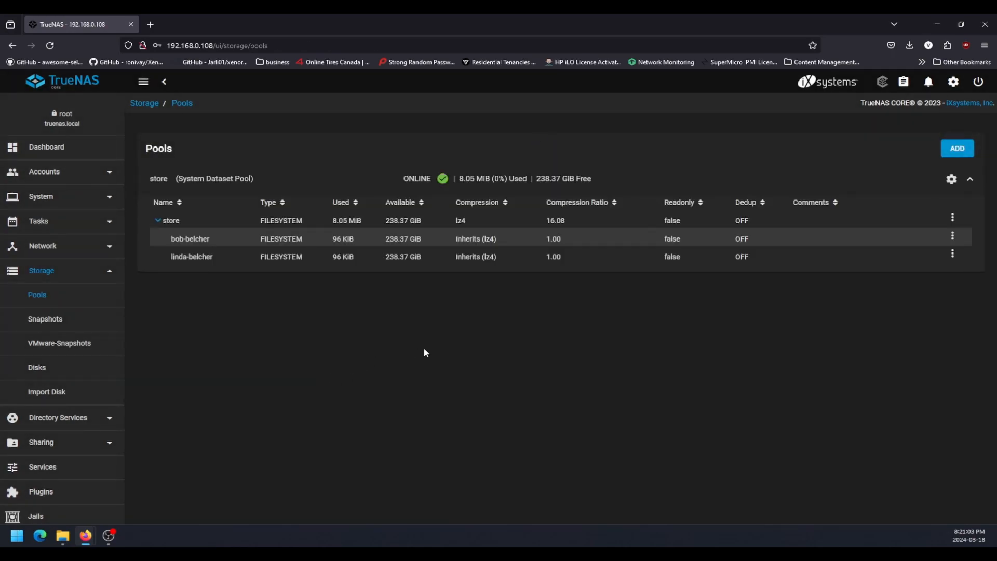
Set the second user's account as owner user and owner group in their dataset's permissions.
{"action": "left_click", "coordinate": [952, 253]}
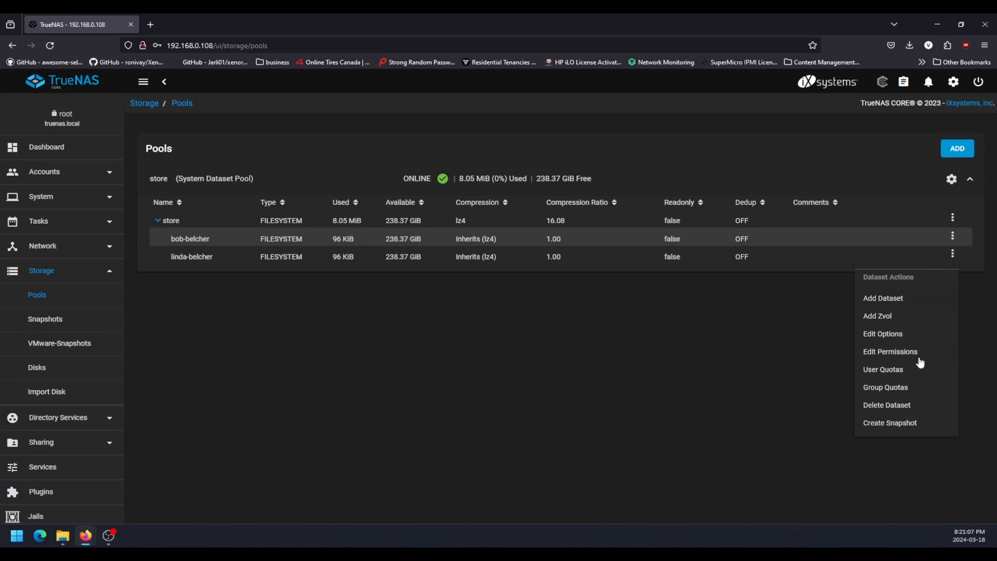
{"action": "left_click", "coordinate": [901, 352]}
{"action": "left_click", "coordinate": [366, 211]}
{"action": "type", "text": "l"}
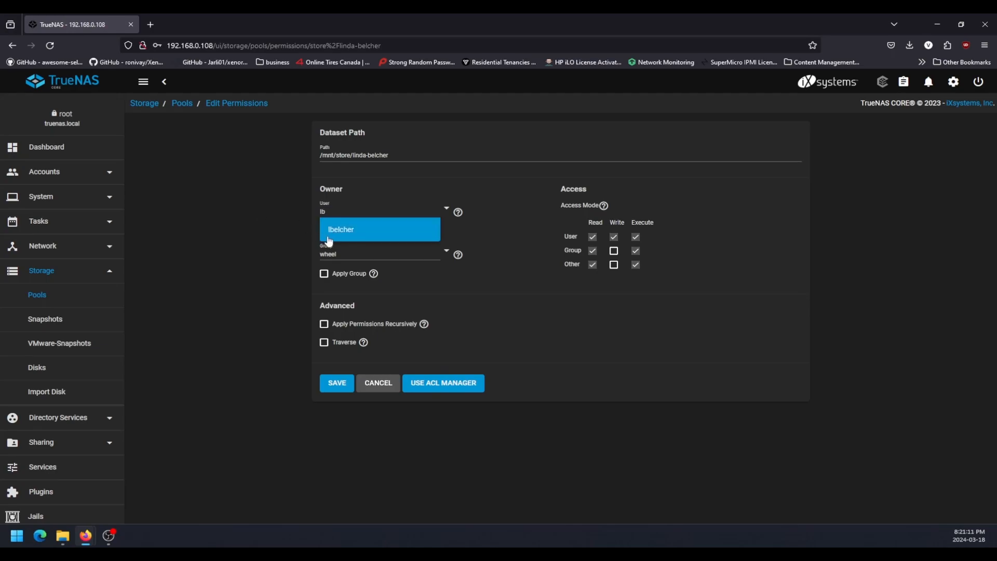
{"action": "type", "text": "b"}
{"action": "left_click", "coordinate": [345, 230]}
{"action": "left_click_drag", "start_coordinate": [347, 254], "coordinate": [278, 259]}
{"action": "type", "text": "lb"}
{"action": "left_click", "coordinate": [330, 271]}
Enable Apply User and recursive permissions for the second user's dataset, confirm the recursive change and save.
{"action": "left_click", "coordinate": [324, 231]}
{"action": "left_click", "coordinate": [324, 324]}
{"action": "left_click", "coordinate": [384, 326]}
{"action": "left_click", "coordinate": [602, 326]}
{"action": "left_click", "coordinate": [337, 383]}
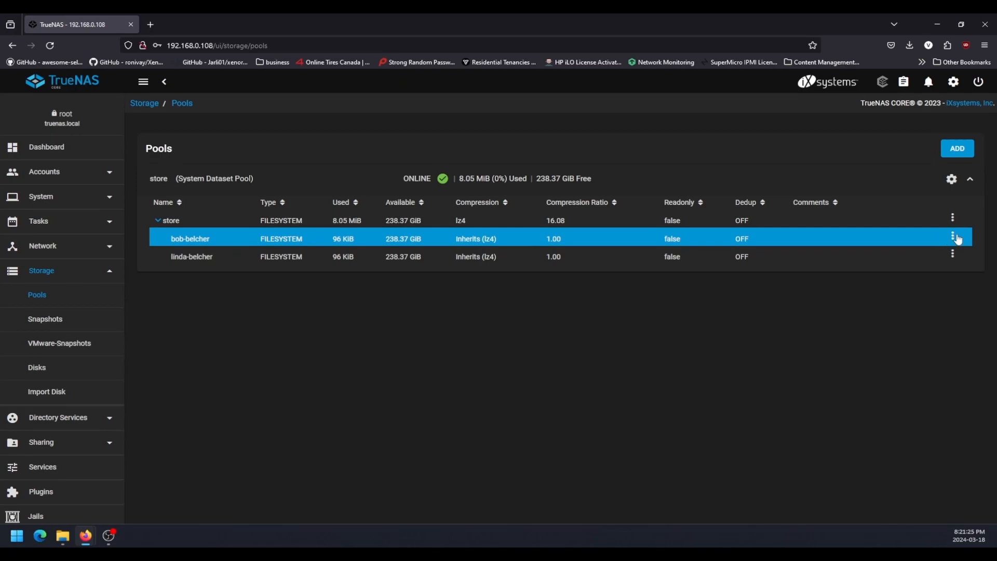
Edit the first user's dataset permissions again and set that user's account as owner user and owner group.
{"action": "left_click", "coordinate": [952, 236]}
{"action": "left_click", "coordinate": [907, 333]}
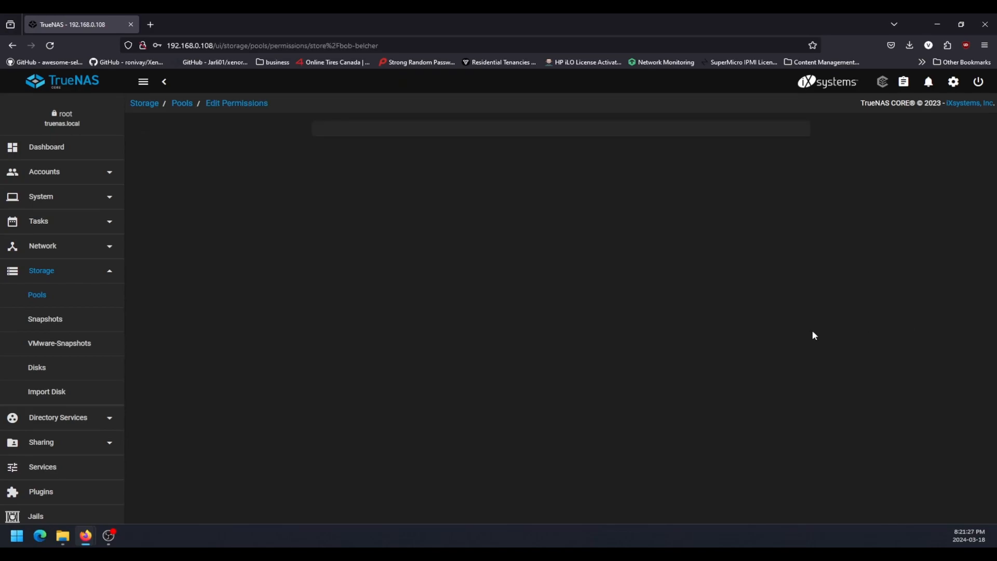
{"action": "double_click", "coordinate": [362, 211]}
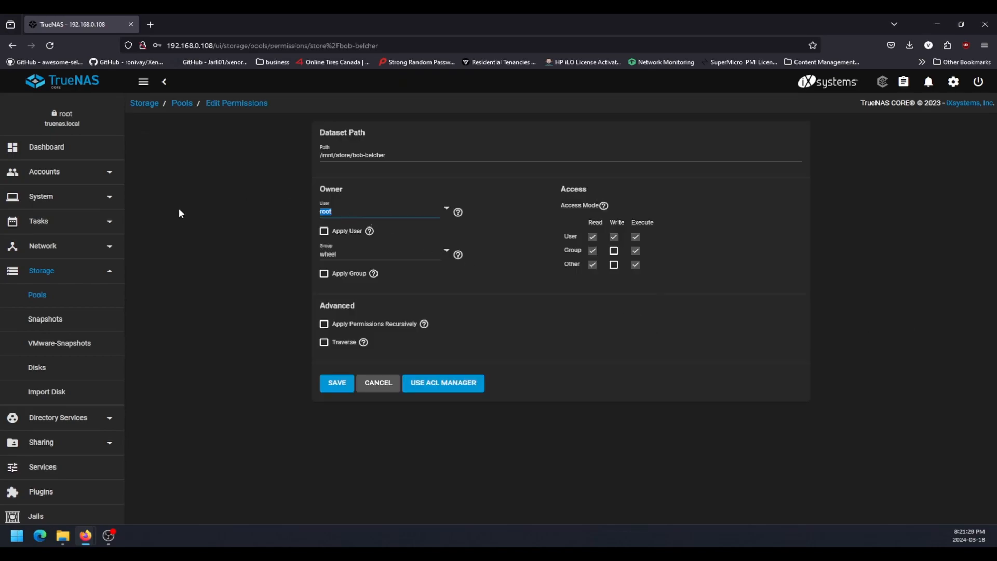
{"action": "type", "text": "bb"}
{"action": "left_click", "coordinate": [339, 229]}
{"action": "double_click", "coordinate": [338, 254]}
{"action": "type", "text": "b"}
{"action": "left_click", "coordinate": [343, 268]}
Enable Apply User, Apply Group and recursive permissions for the first user's dataset, confirm the recursive change and save.
{"action": "left_click", "coordinate": [324, 231]}
{"action": "left_click", "coordinate": [324, 280]}
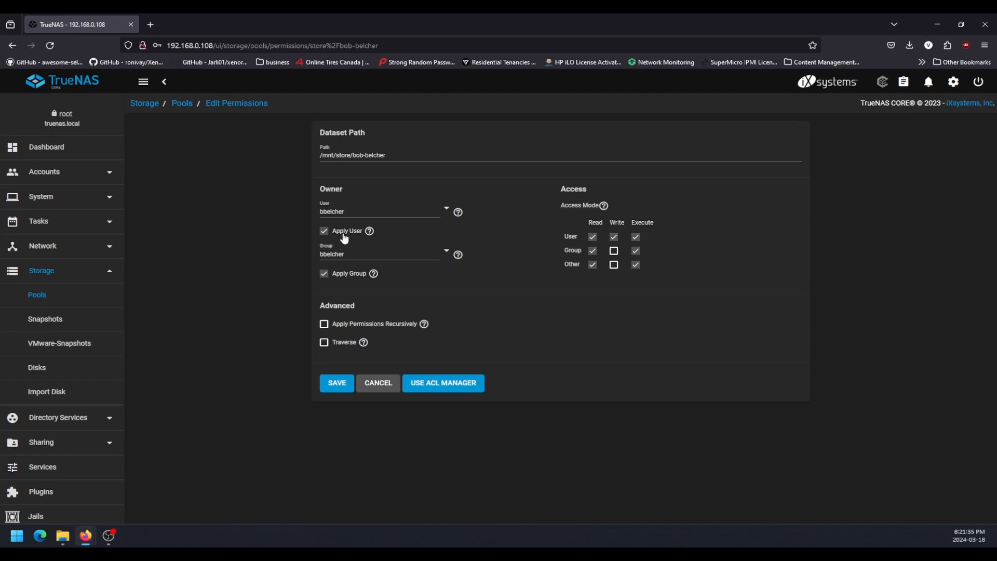
{"action": "left_click", "coordinate": [324, 324]}
{"action": "left_click", "coordinate": [361, 325]}
{"action": "left_click", "coordinate": [608, 328]}
{"action": "left_click", "coordinate": [337, 383]}
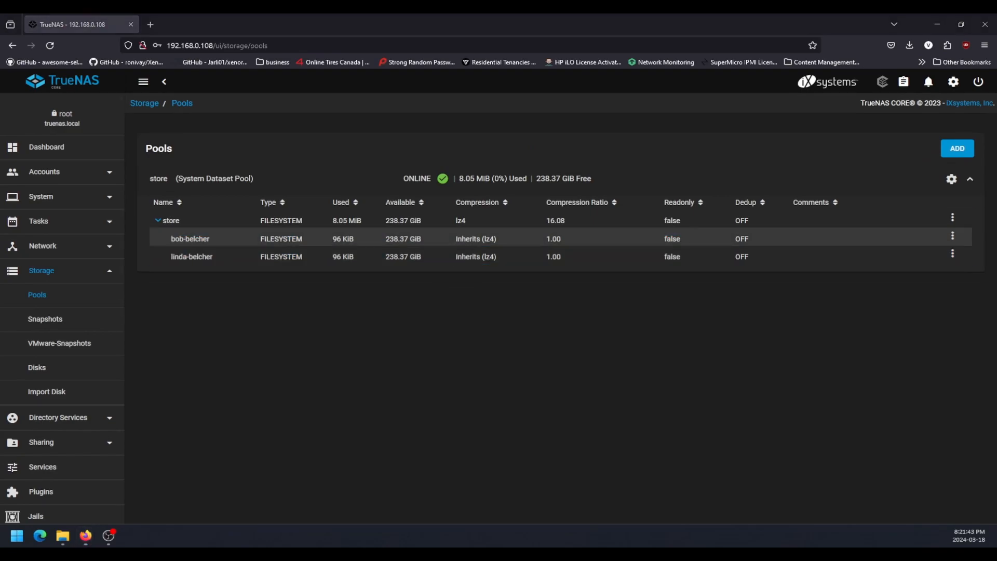
Switch to File Explorer and refresh the shared contents of the server at 192.168.0.108.
{"action": "left_click", "coordinate": [275, 363]}
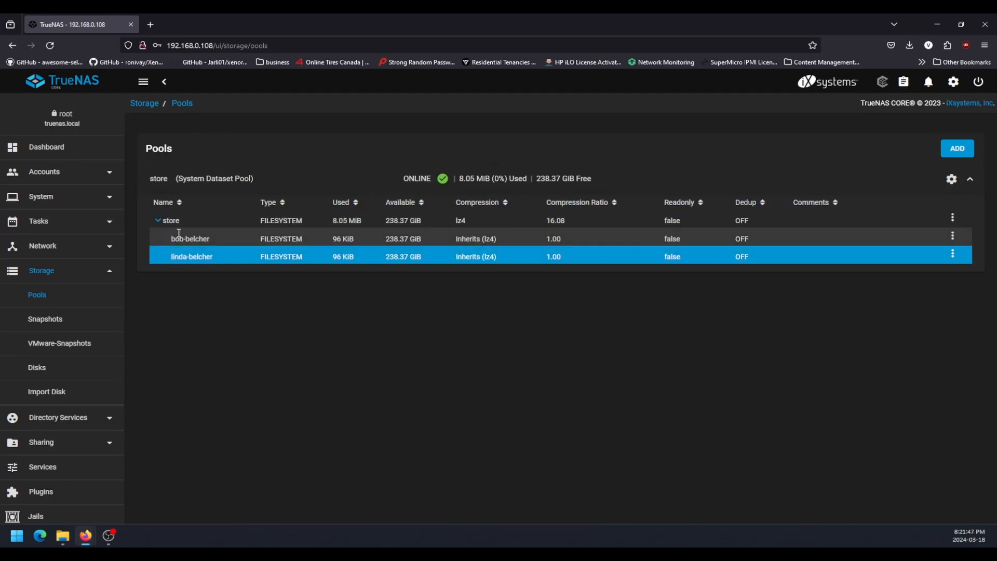
{"action": "mouse_move", "coordinate": [61, 539]}
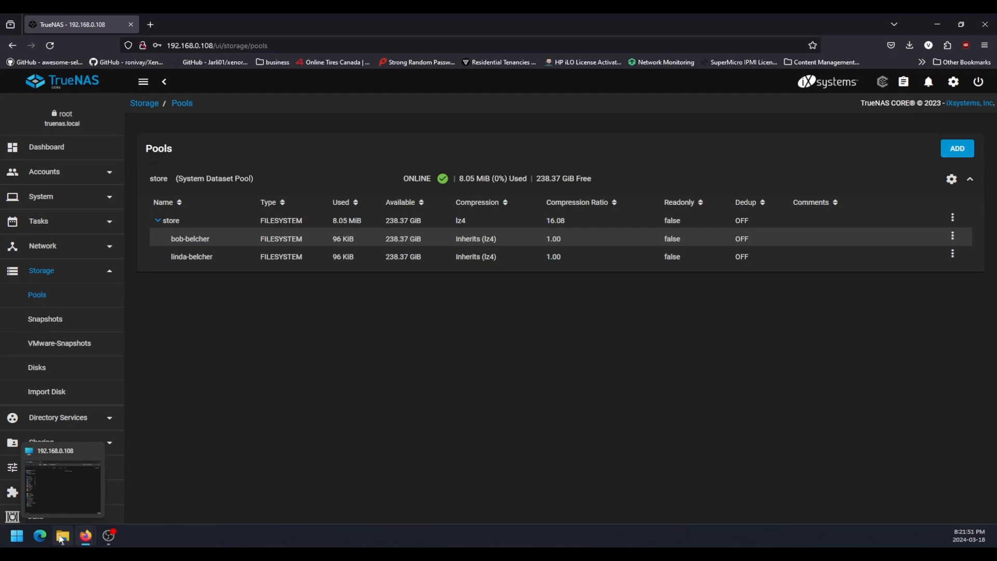
{"action": "left_click", "coordinate": [61, 539]}
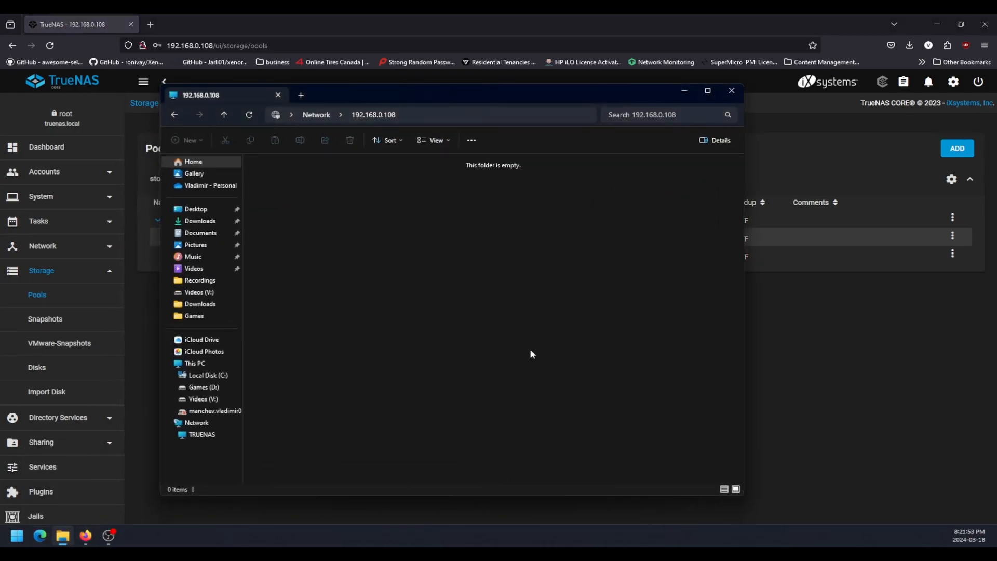
{"action": "right_click", "coordinate": [325, 279]}
{"action": "left_click", "coordinate": [338, 241]}
Browse the Network location, view the shares of the TRUENAS computer and refresh them.
{"action": "left_click", "coordinate": [335, 116]}
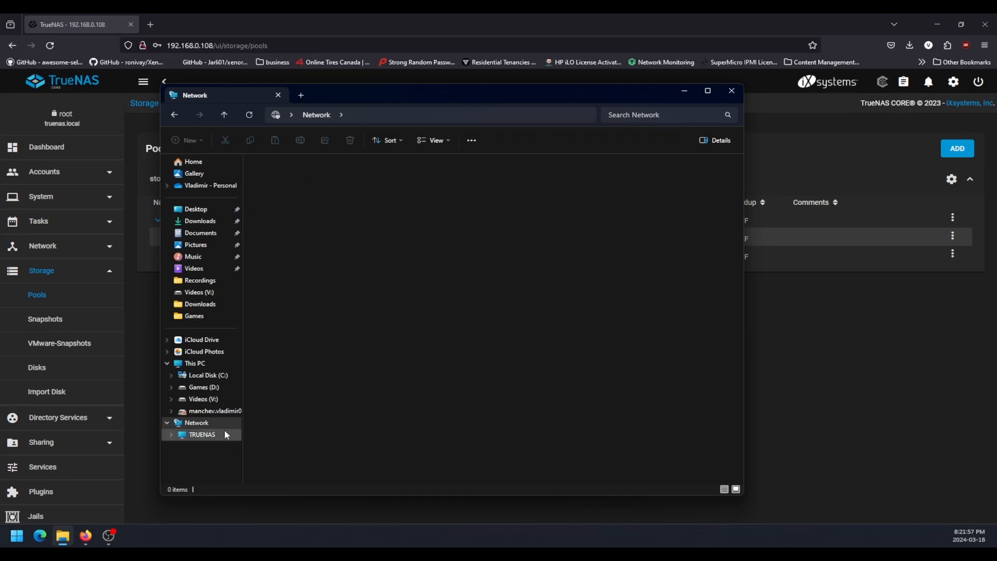
{"action": "double_click", "coordinate": [296, 182]}
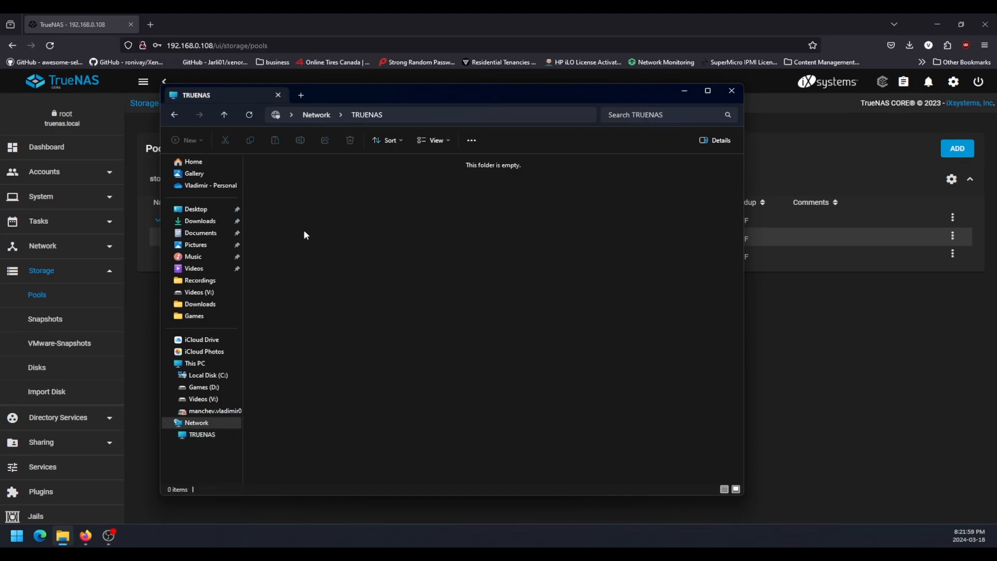
{"action": "right_click", "coordinate": [311, 218]}
{"action": "left_click", "coordinate": [320, 346]}
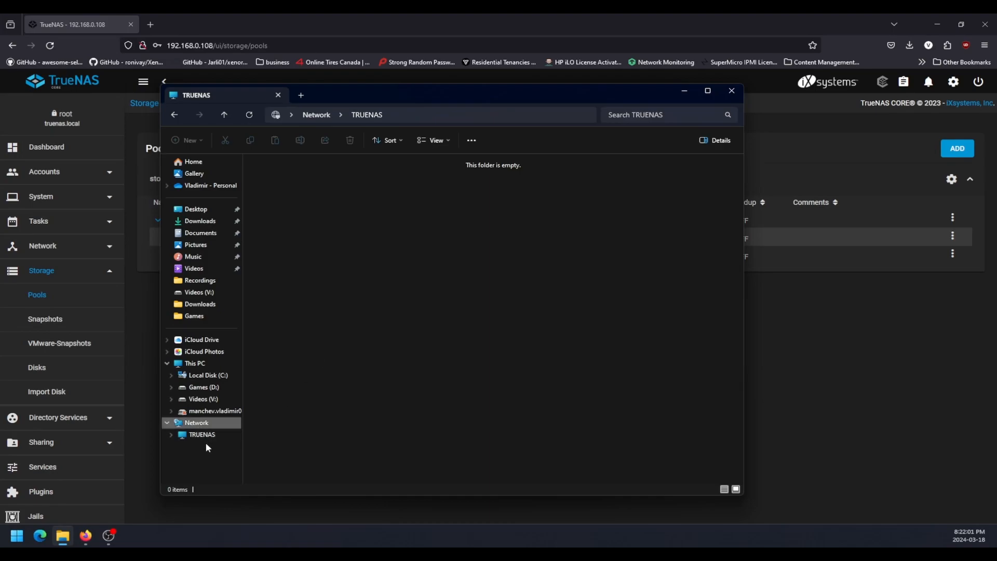
{"action": "left_click", "coordinate": [197, 423]}
{"action": "left_click", "coordinate": [187, 437]}
{"action": "right_click", "coordinate": [452, 270]}
{"action": "left_click", "coordinate": [425, 273]}
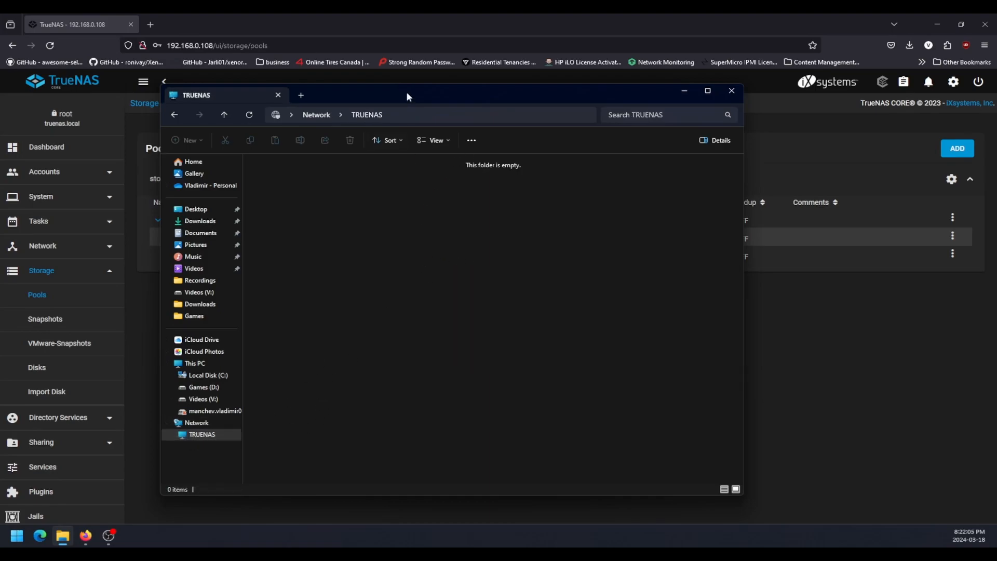
Move the File Explorer window off the visible screen and return to the TrueNAS pool list in Firefox.
{"action": "left_click_drag", "start_coordinate": [407, 97], "coordinate": [673, 179]}
{"action": "double_click", "coordinate": [578, 145]}
{"action": "left_click", "coordinate": [575, 140]}
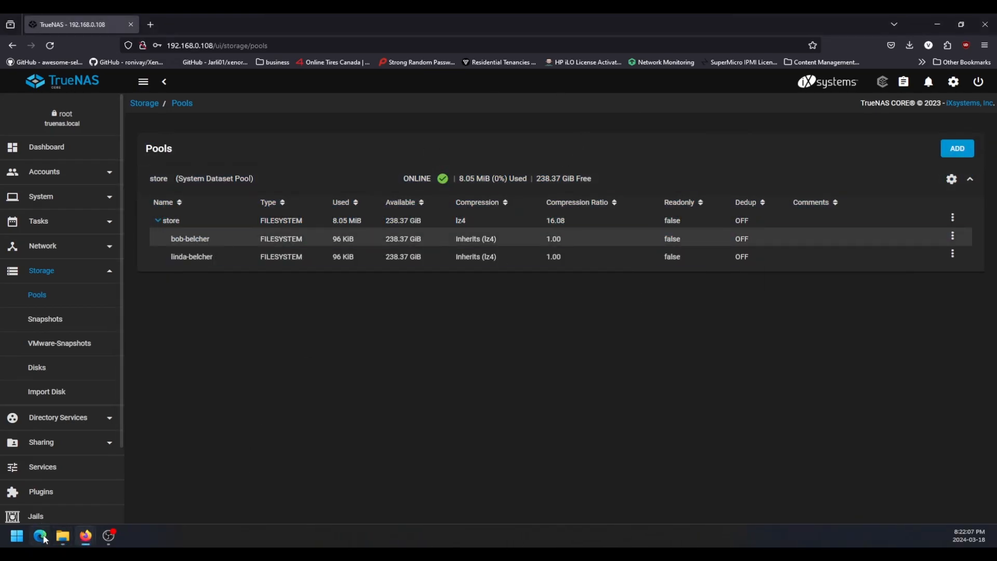
{"action": "left_click", "coordinate": [62, 536]}
{"action": "left_click_drag", "start_coordinate": [427, 149], "coordinate": [621, 85]}
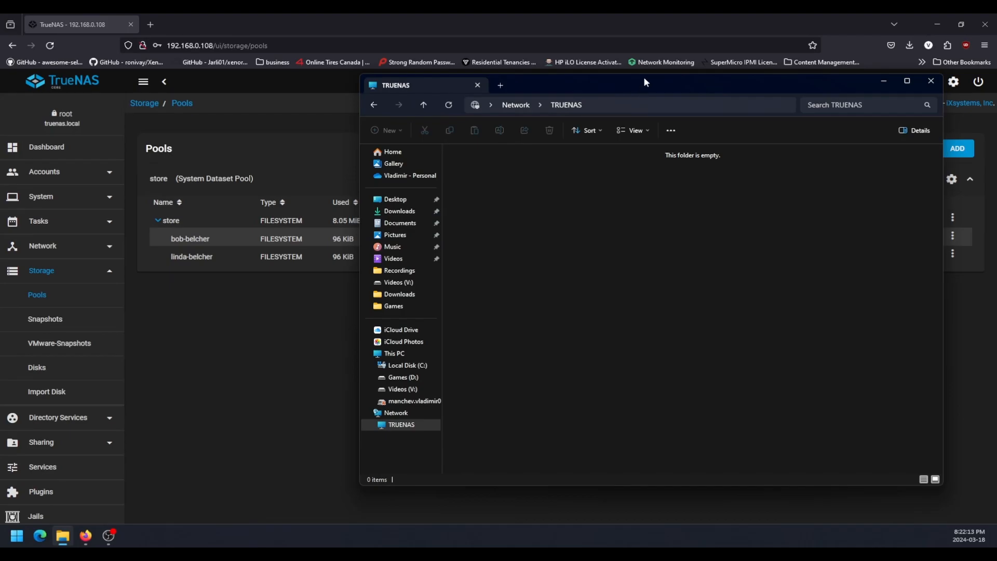
{"action": "left_click_drag", "start_coordinate": [644, 82], "coordinate": [0, 155]}
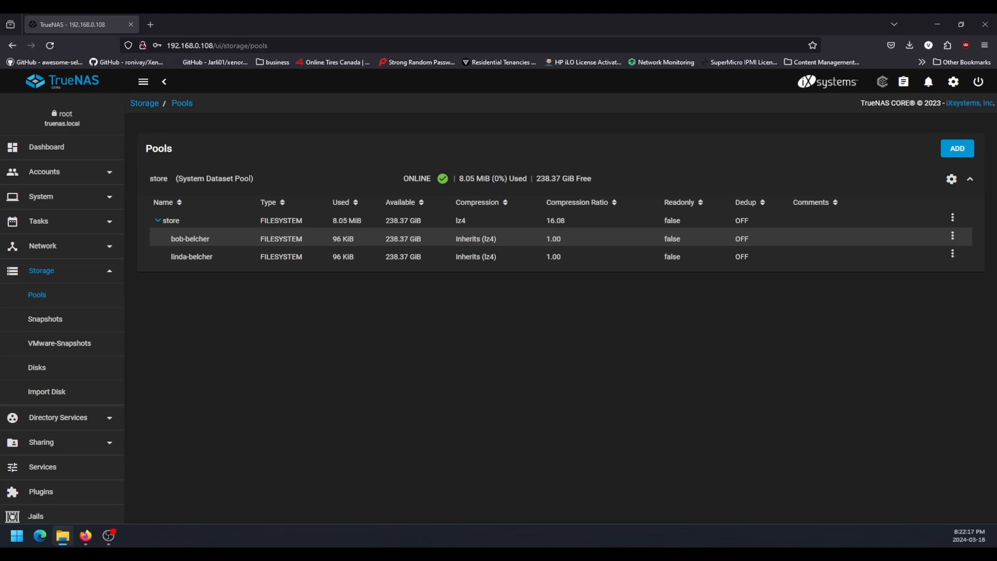
{"action": "left_click", "coordinate": [361, 427]}
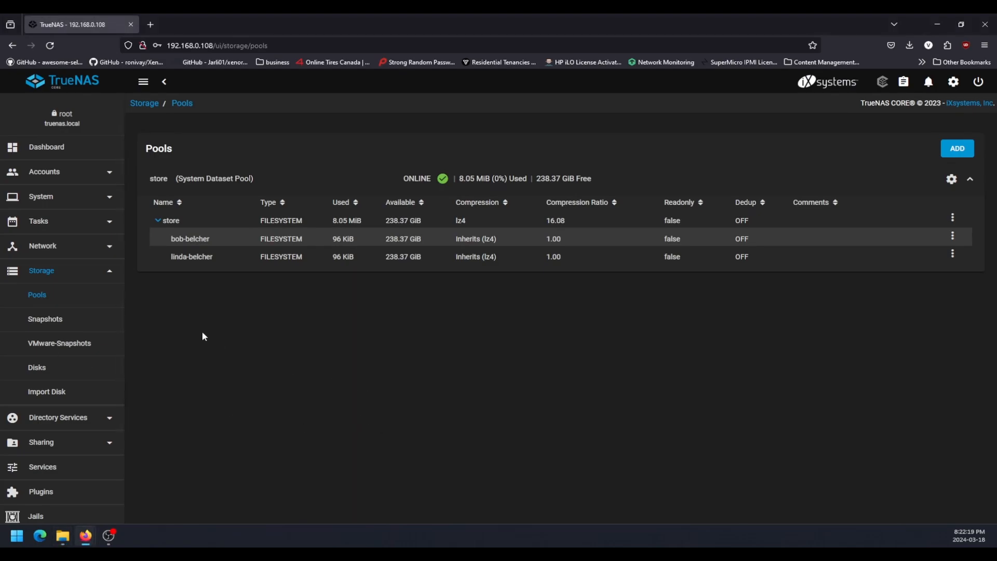
Add a Windows (SMB) share for the first user's dataset under /mnt/store with default share parameters and submit it.
{"action": "left_click", "coordinate": [38, 450]}
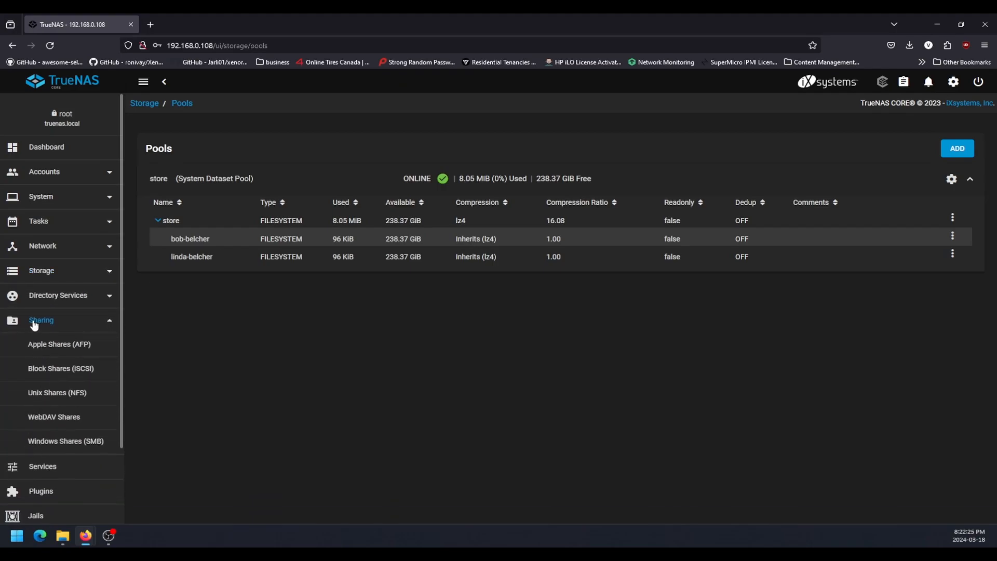
{"action": "left_click", "coordinate": [70, 442]}
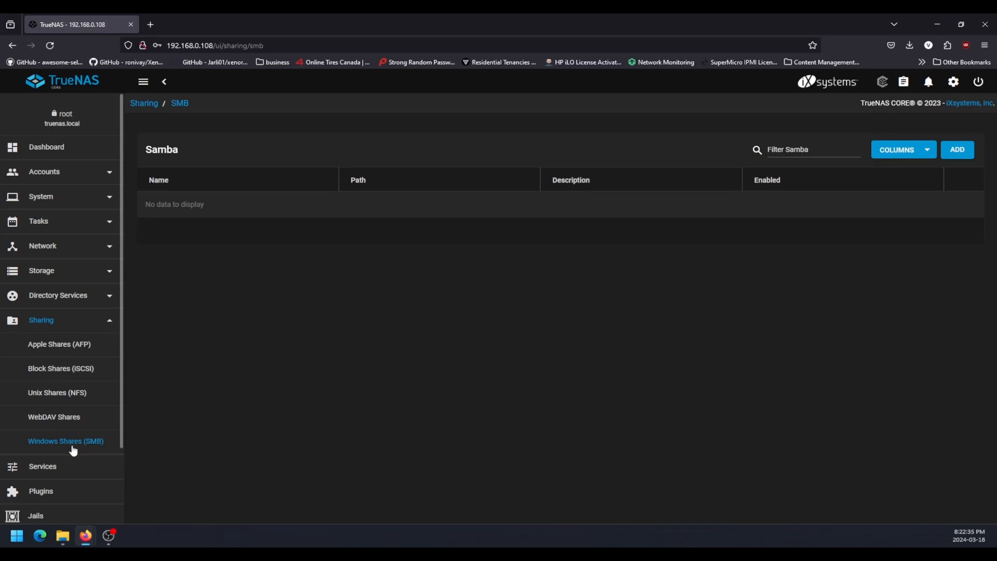
{"action": "left_click", "coordinate": [959, 152]}
{"action": "left_click", "coordinate": [327, 180]}
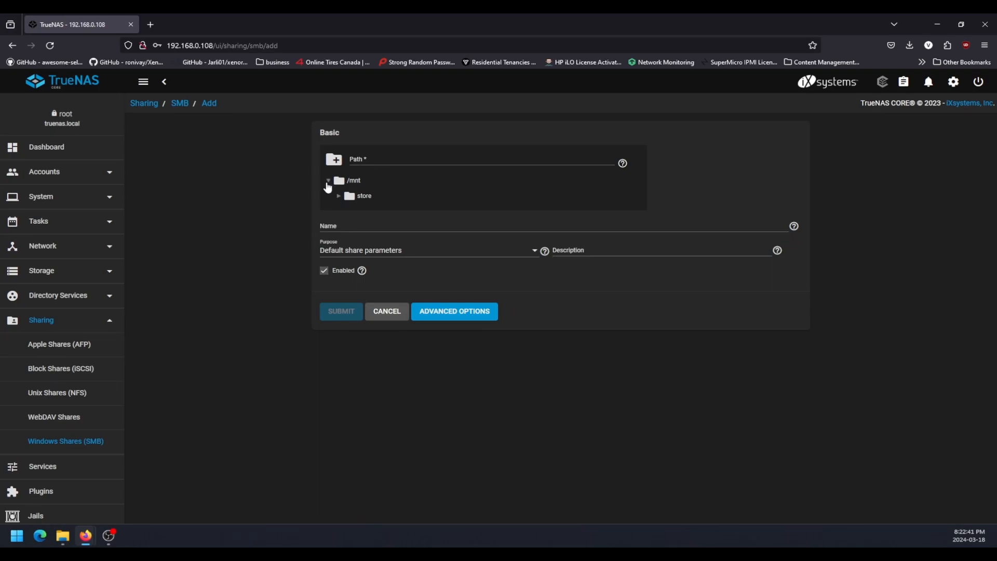
{"action": "left_click", "coordinate": [339, 197]}
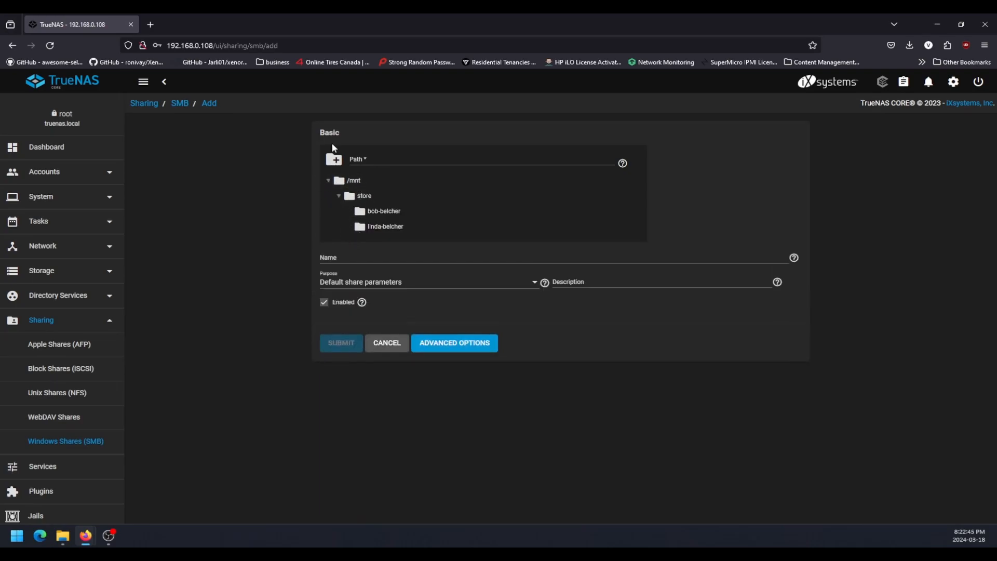
{"action": "left_click", "coordinate": [385, 211]}
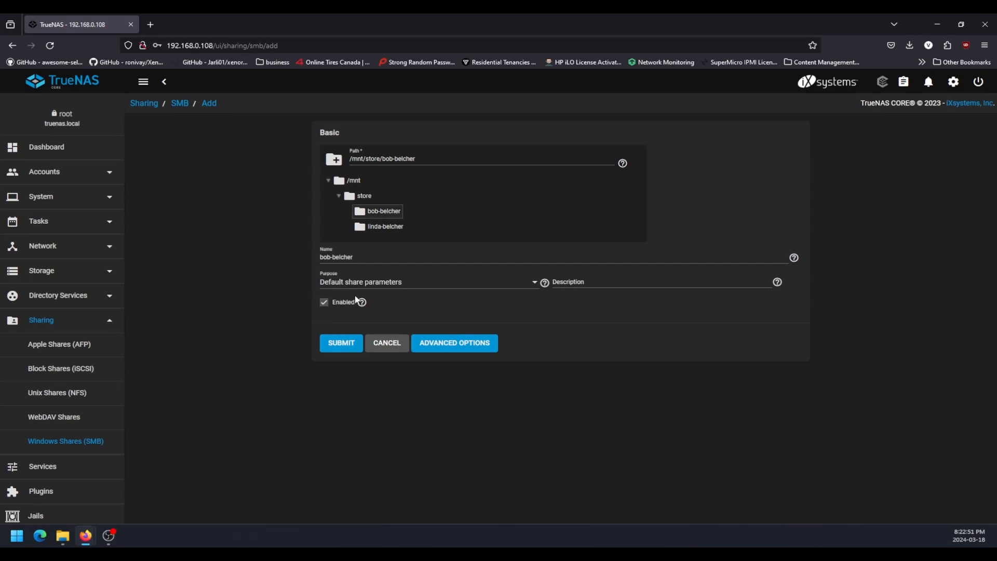
{"action": "left_click", "coordinate": [338, 346]}
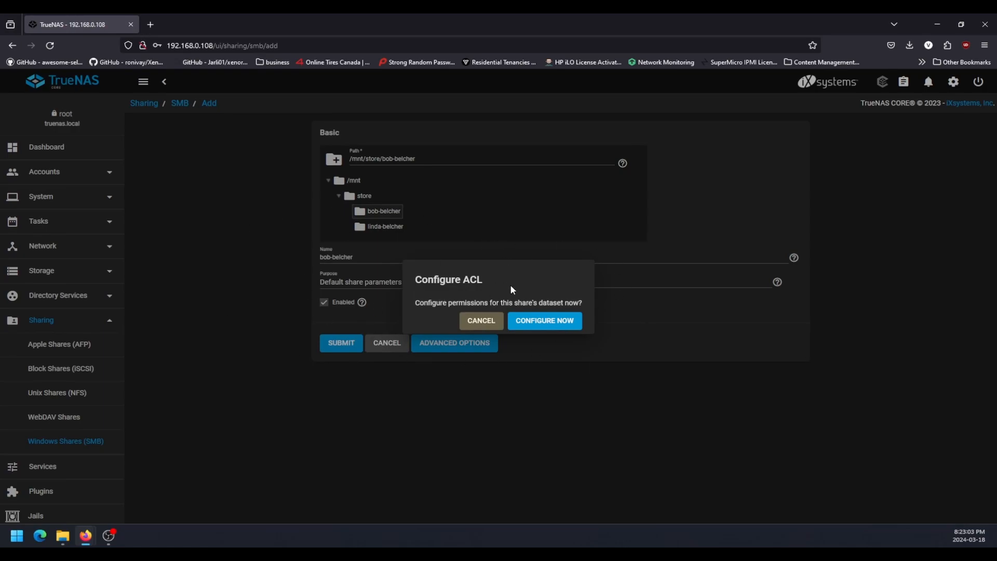
Configure the ACL of the first user's share dataset with the HOME preset, review its entries and save it.
{"action": "left_click", "coordinate": [563, 322]}
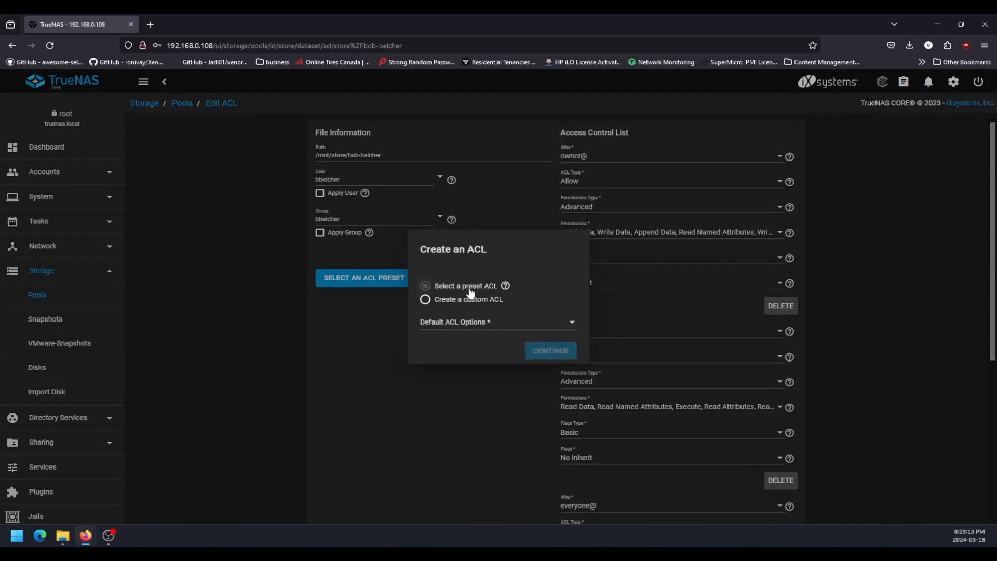
{"action": "left_click", "coordinate": [469, 325]}
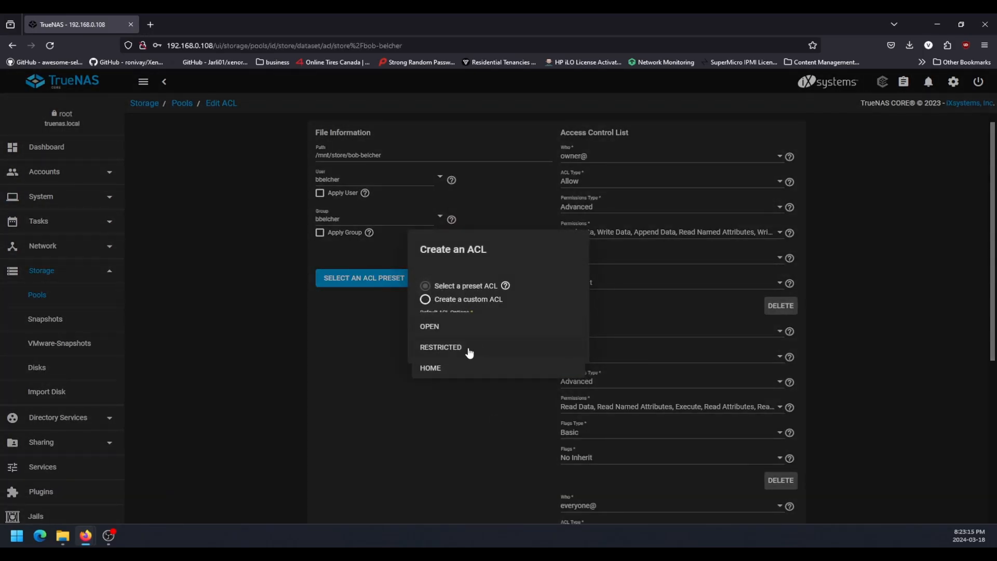
{"action": "left_click", "coordinate": [451, 367]}
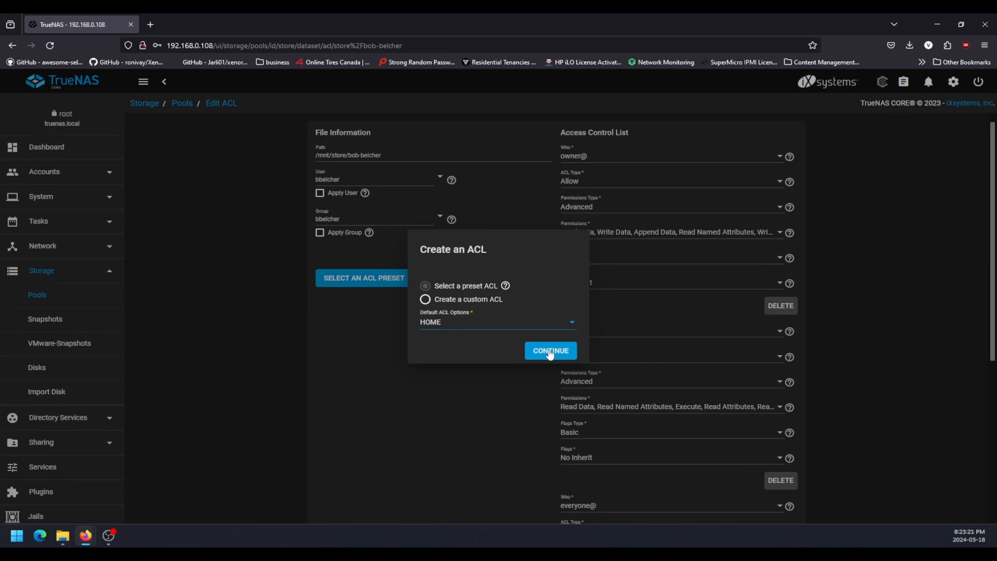
{"action": "left_click", "coordinate": [550, 351]}
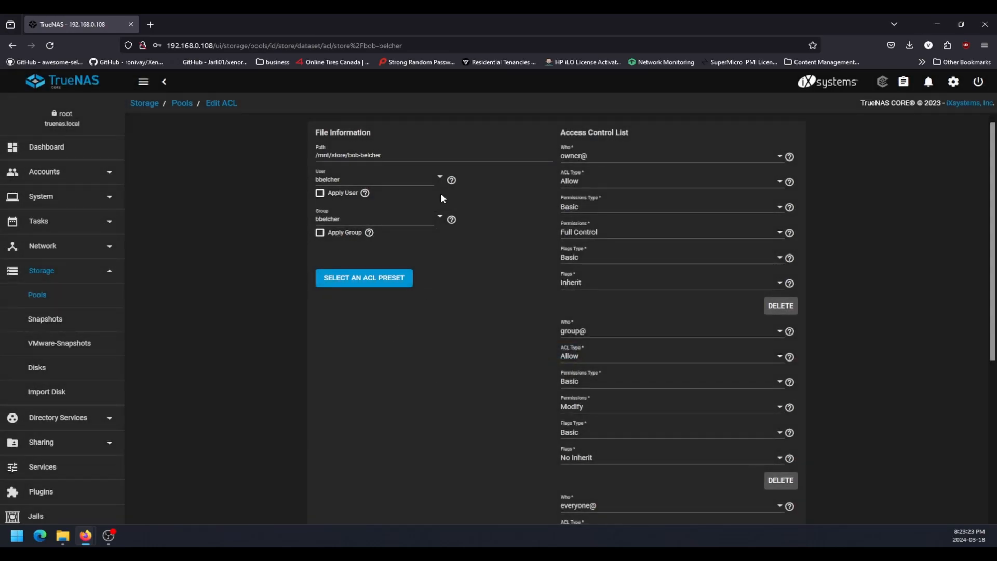
{"action": "scroll", "coordinate": [419, 138], "scroll_direction": "down", "scroll_amount": 5}
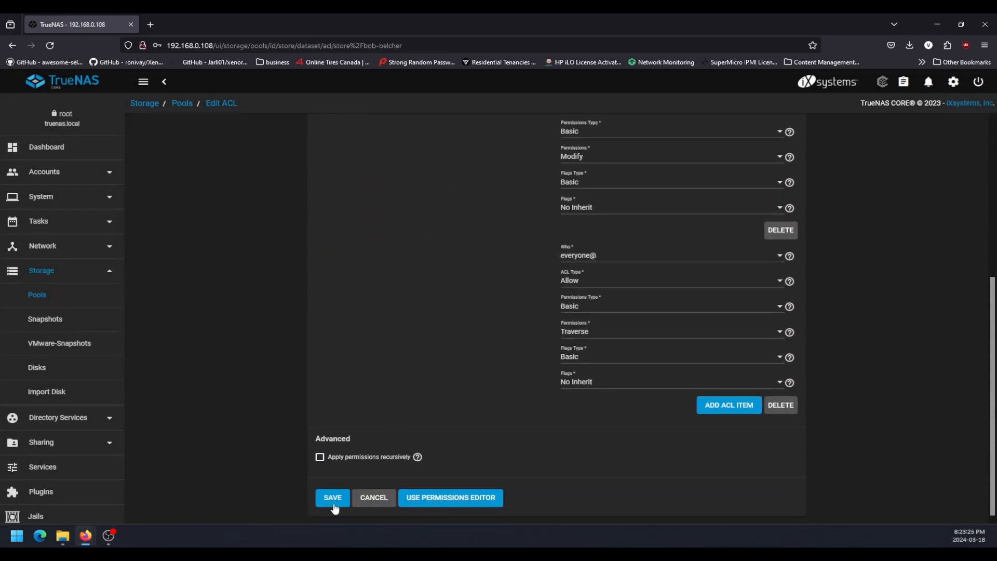
{"action": "left_click", "coordinate": [333, 498]}
{"action": "scroll", "coordinate": [690, 363], "scroll_direction": "down", "scroll_amount": 10}
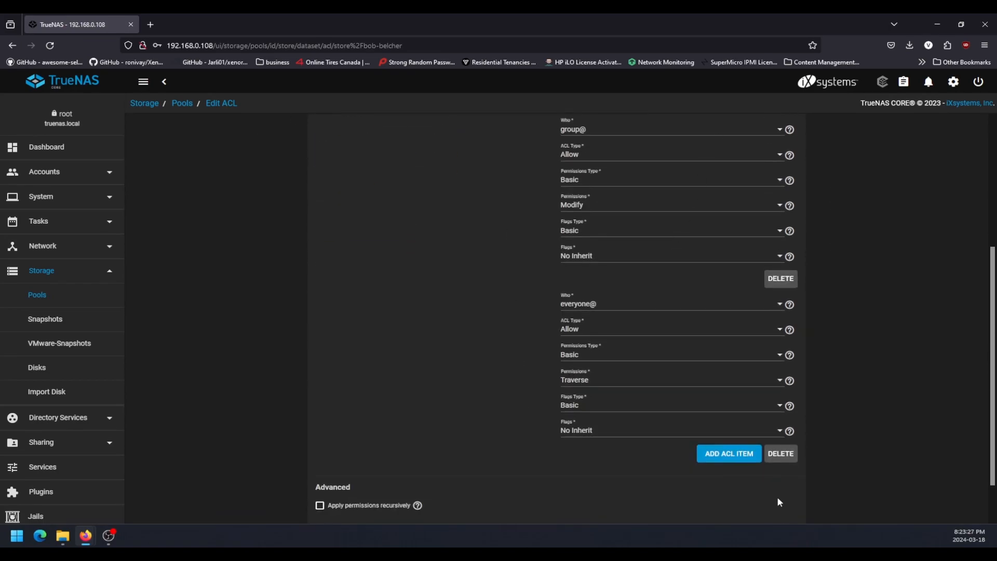
{"action": "scroll", "coordinate": [729, 279], "scroll_direction": "up", "scroll_amount": 4}
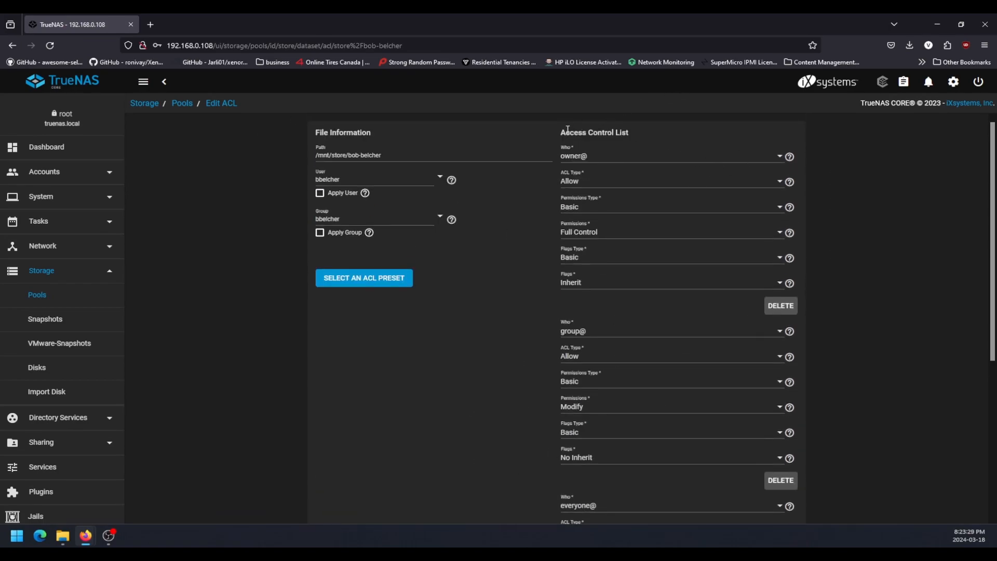
{"action": "scroll", "coordinate": [652, 256], "scroll_direction": "down", "scroll_amount": 5}
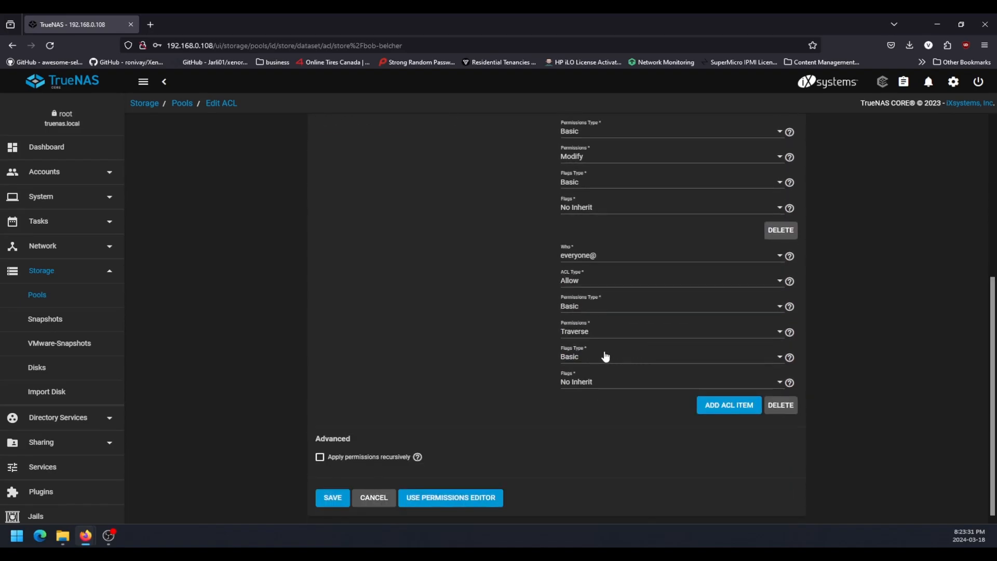
{"action": "left_click", "coordinate": [333, 498]}
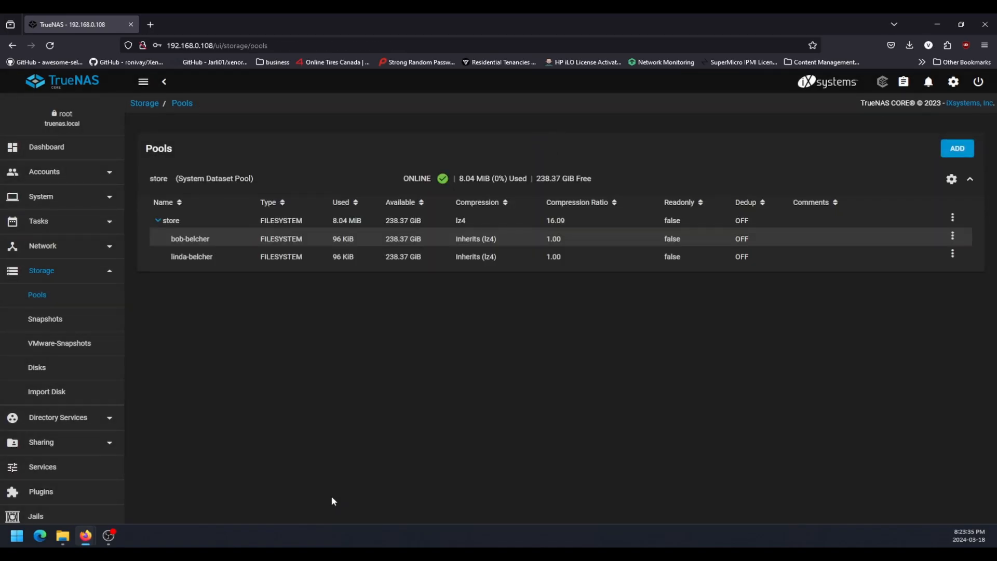
Display the list of Windows (SMB) shares in TrueNAS.
{"action": "scroll", "coordinate": [73, 363], "scroll_direction": "down", "scroll_amount": 1}
{"action": "left_click", "coordinate": [73, 392]}
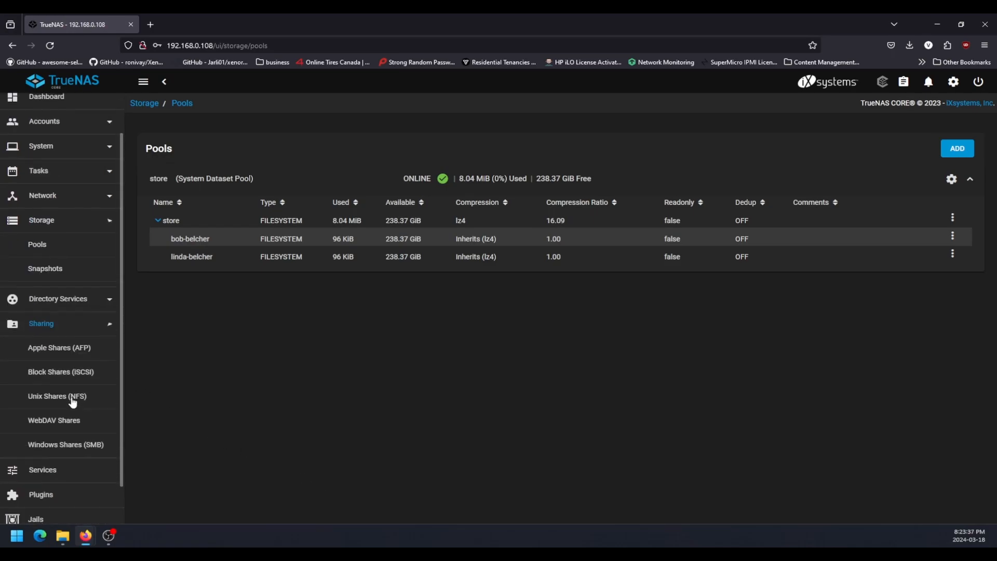
{"action": "left_click", "coordinate": [61, 397]}
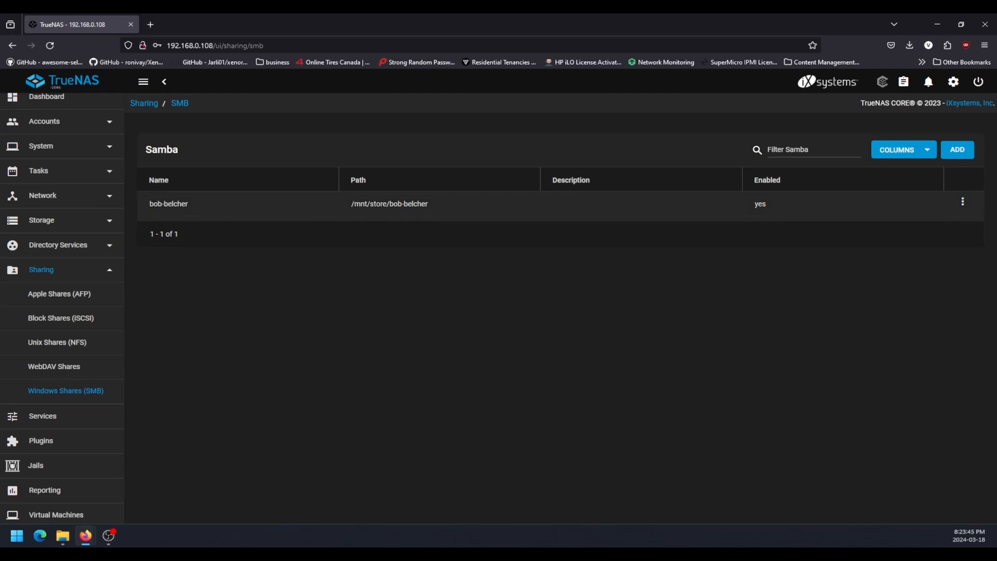
Switch to File Explorer and open the first user's share on the TRUENAS computer.
{"action": "left_click", "coordinate": [63, 535]}
{"action": "left_click_drag", "start_coordinate": [631, 138], "coordinate": [668, 90]}
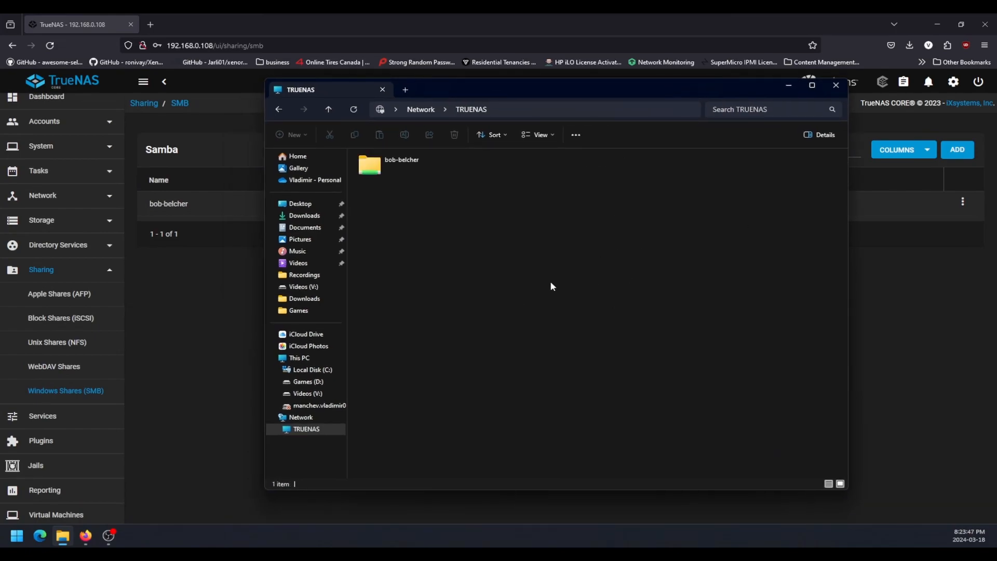
{"action": "right_click", "coordinate": [518, 236]}
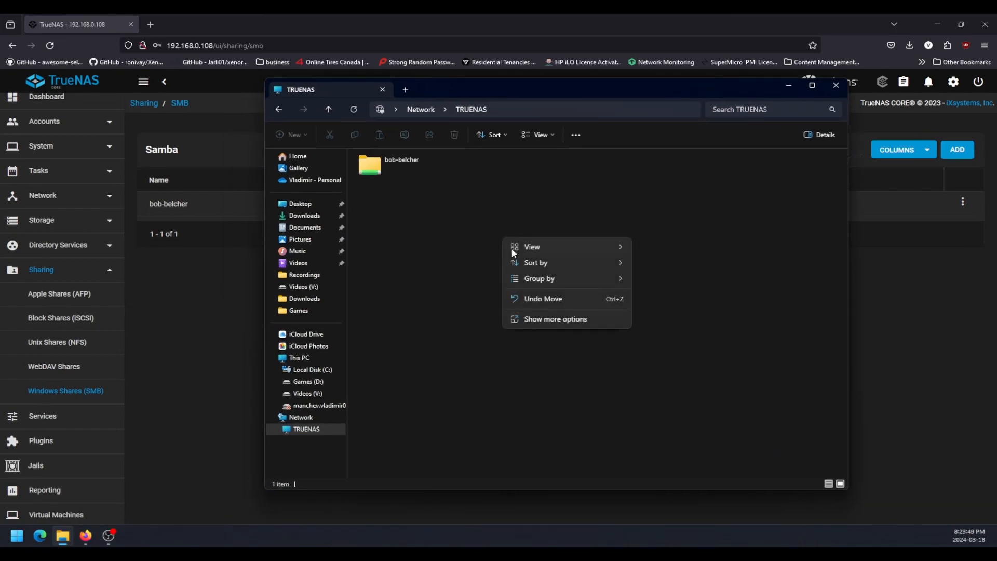
{"action": "left_click", "coordinate": [448, 303]}
{"action": "double_click", "coordinate": [405, 173]}
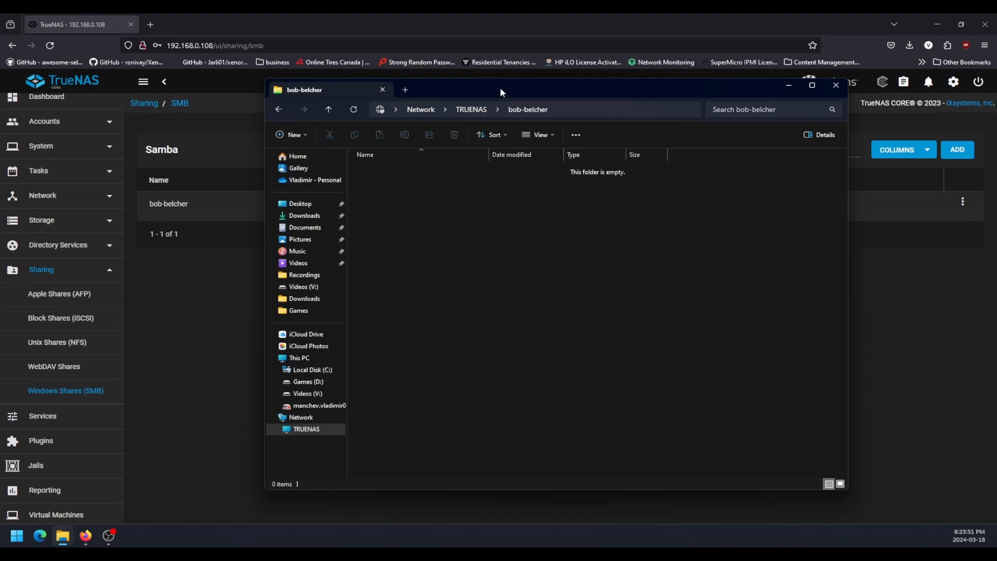
{"action": "left_click_drag", "start_coordinate": [500, 92], "coordinate": [486, 113]}
Create a text document in the share, name it as the first user's share, and open it.
{"action": "right_click", "coordinate": [450, 310]}
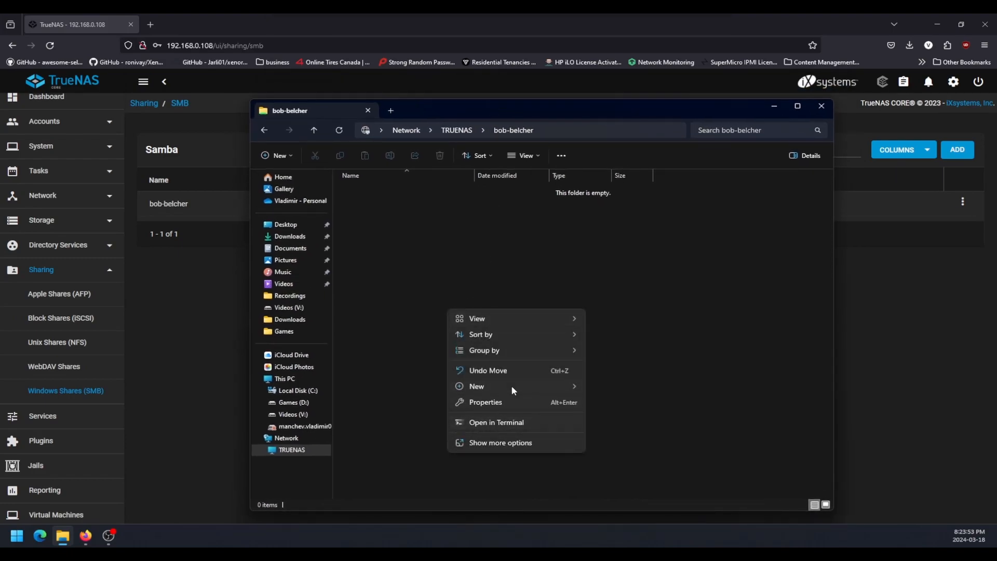
{"action": "mouse_move", "coordinate": [512, 390]}
{"action": "left_click", "coordinate": [628, 337]}
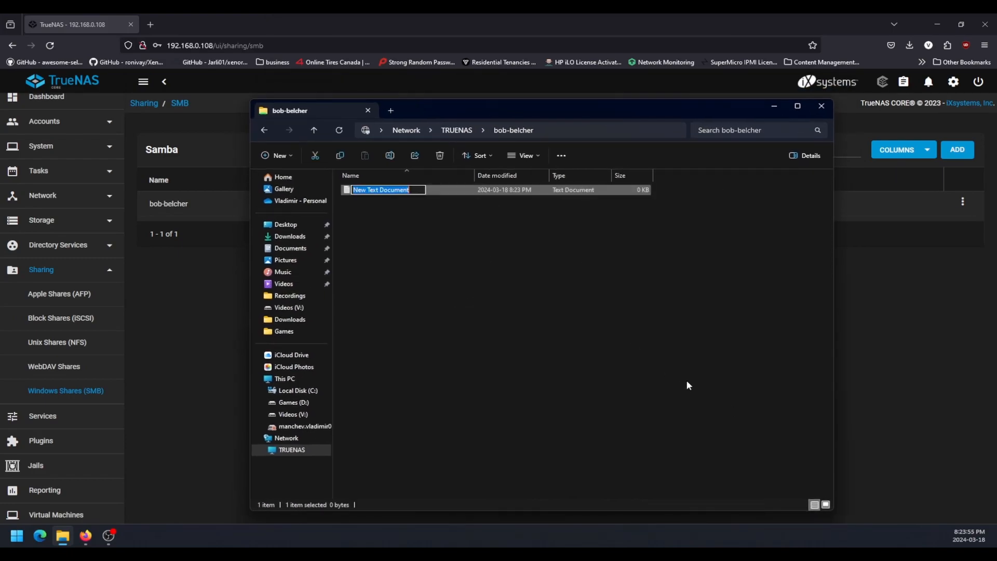
{"action": "type", "text": "Bob"}
{"action": "key", "text": "ctrl+a"}
{"action": "type", "text": "This is Bob's share"}
{"action": "key", "text": "Return"}
{"action": "key", "text": "Return"}
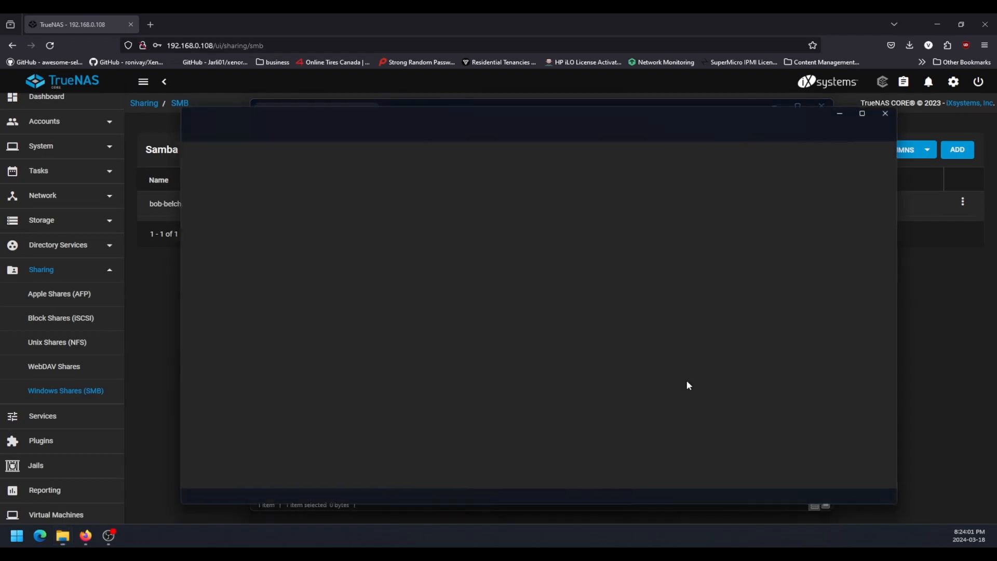
Write "Hello, I am" followed by the first user's full name in the document, save it and close it.
{"action": "type", "text": "Hi!"}
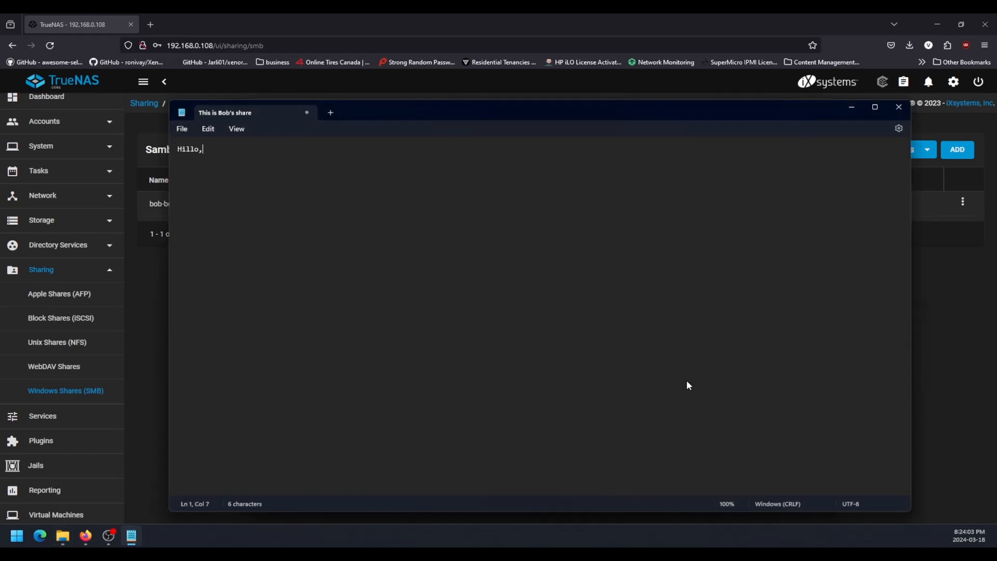
{"action": "key", "text": "ctrl+a"}
{"action": "type", "text": "Hello, I am BoB Belcher"}
{"action": "left_click", "coordinate": [898, 107]}
Return to TrueNAS in Firefox and add a Windows (SMB) share for the second user's dataset under /mnt/store with default share parameters.
{"action": "left_click_drag", "start_coordinate": [538, 112], "coordinate": [0, 68]}
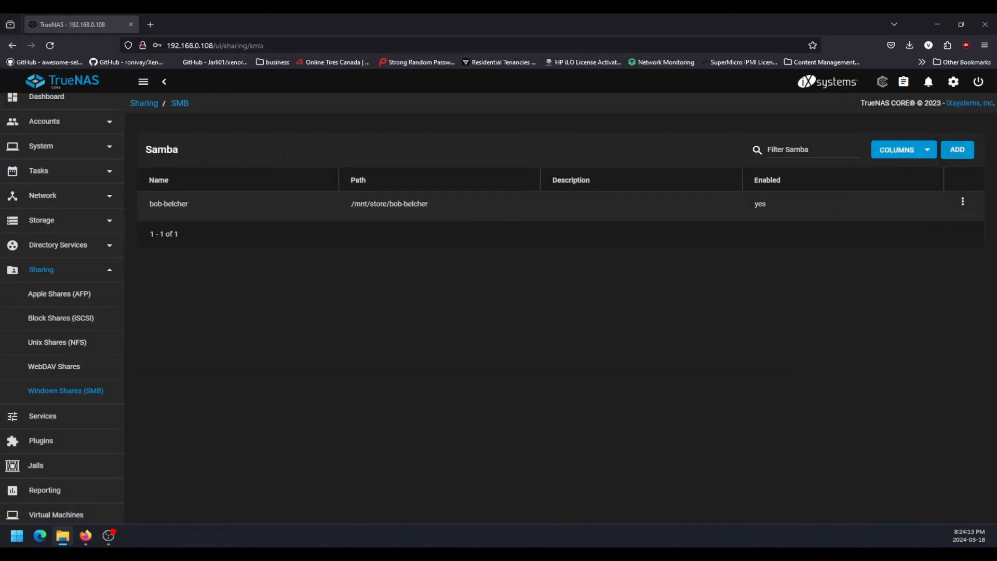
{"action": "left_click", "coordinate": [169, 238]}
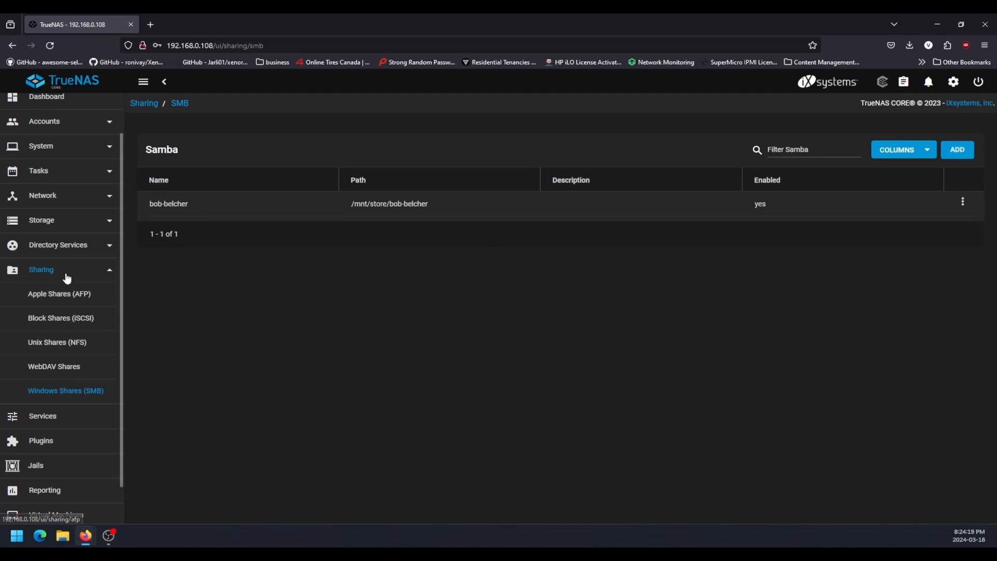
{"action": "left_click", "coordinate": [957, 149]}
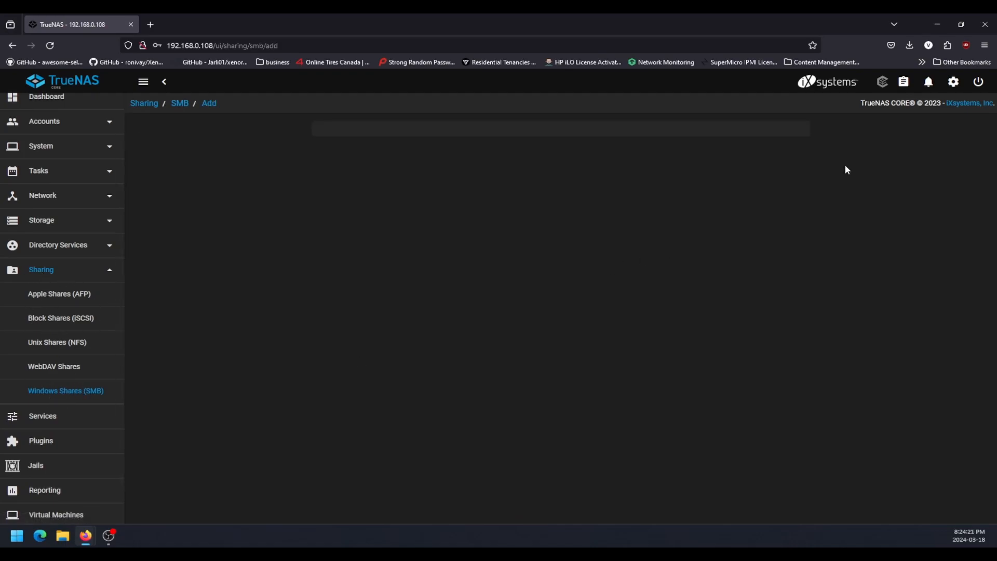
{"action": "left_click", "coordinate": [327, 180]}
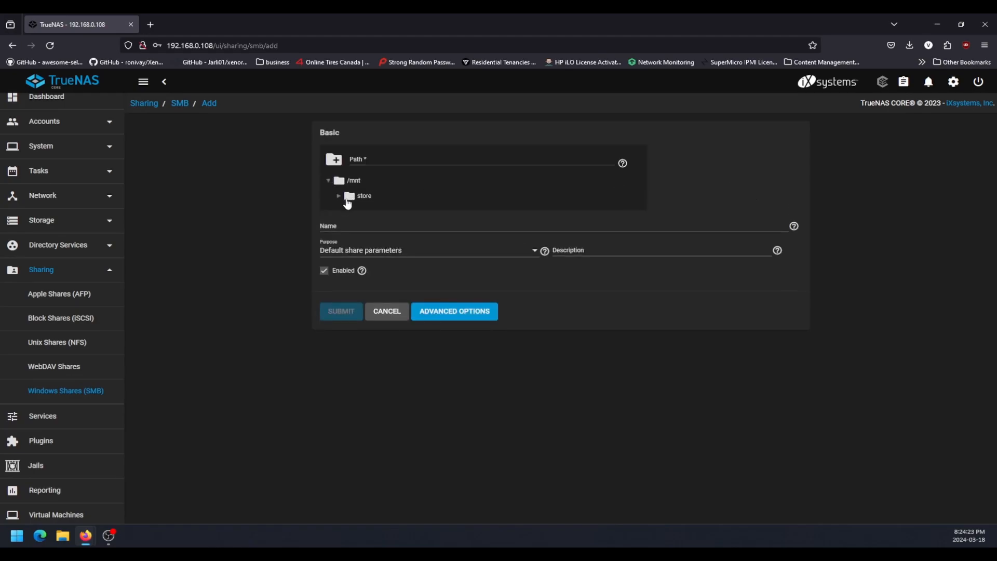
{"action": "left_click", "coordinate": [339, 196]}
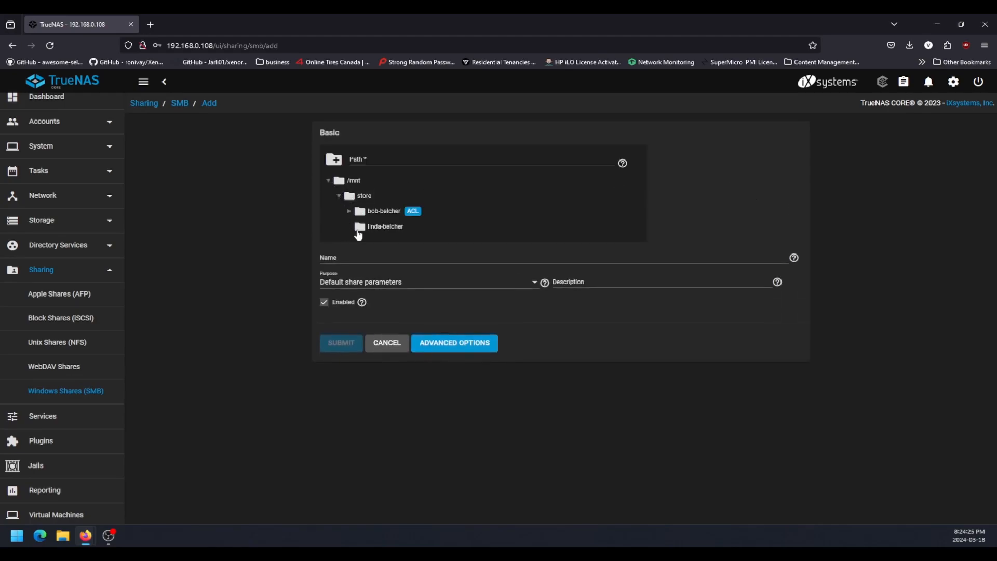
{"action": "left_click", "coordinate": [363, 228]}
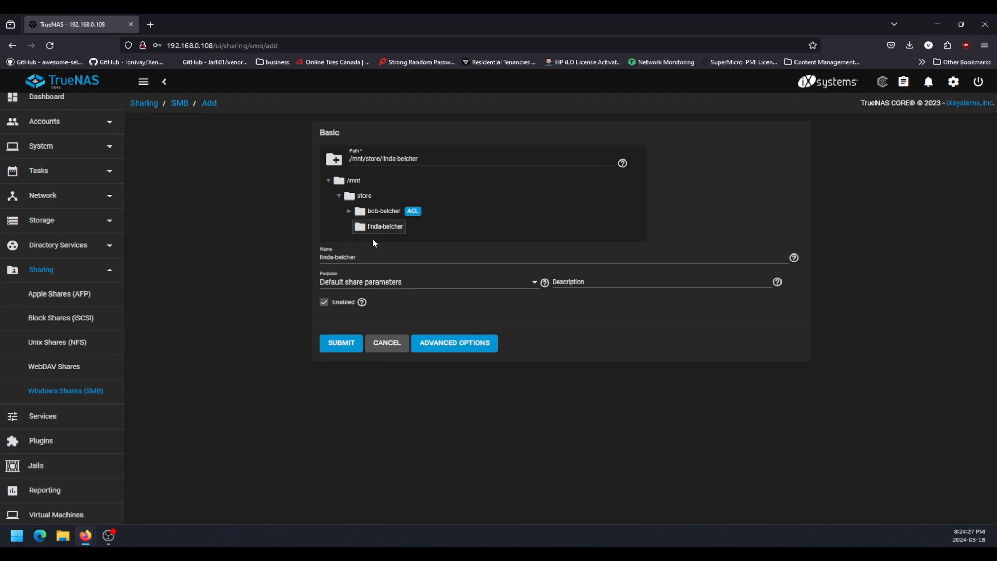
{"action": "left_click", "coordinate": [339, 347]}
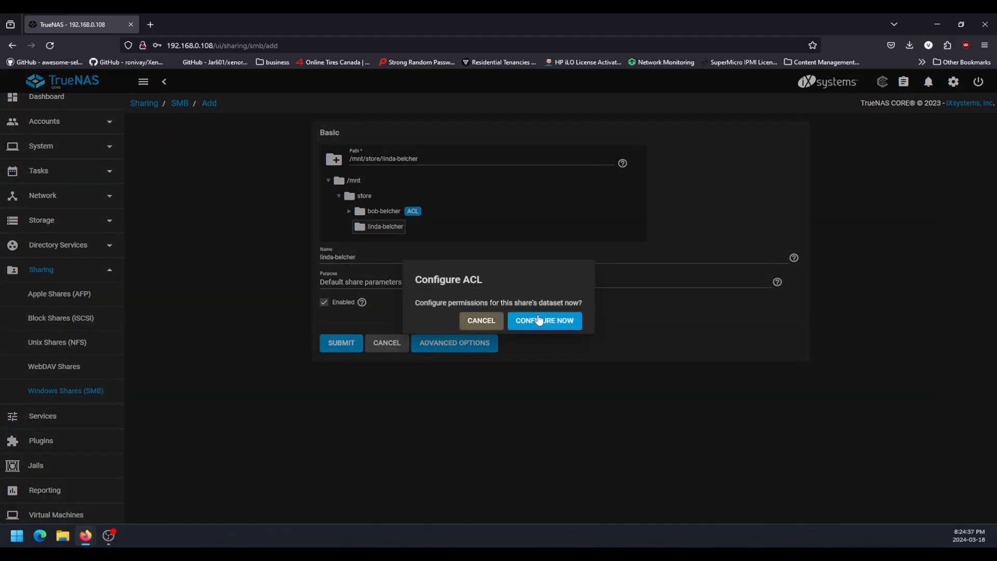
Configure the ACL of the second user's share dataset with the HOME preset and save it.
{"action": "left_click", "coordinate": [539, 319]}
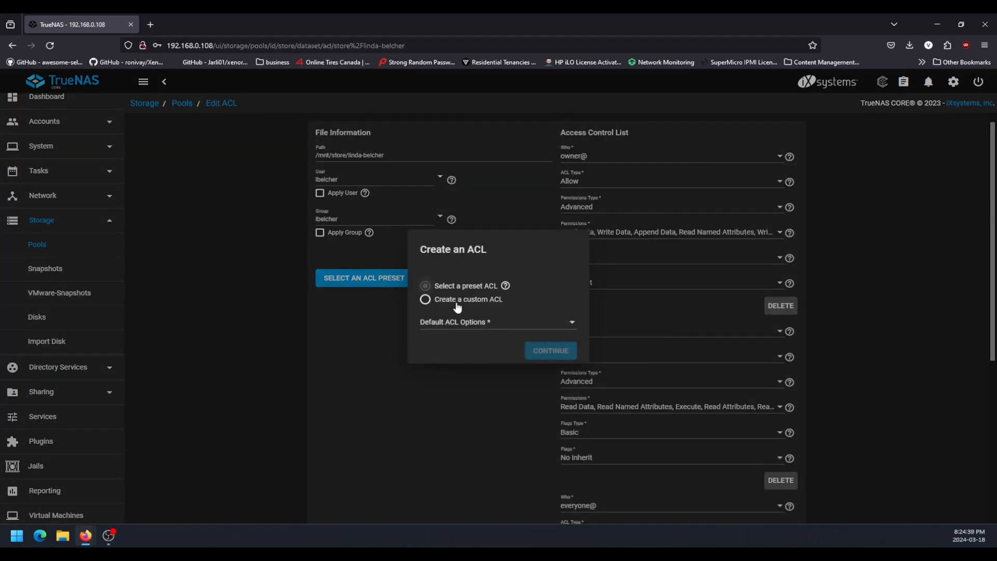
{"action": "left_click", "coordinate": [457, 325]}
{"action": "left_click", "coordinate": [431, 369]}
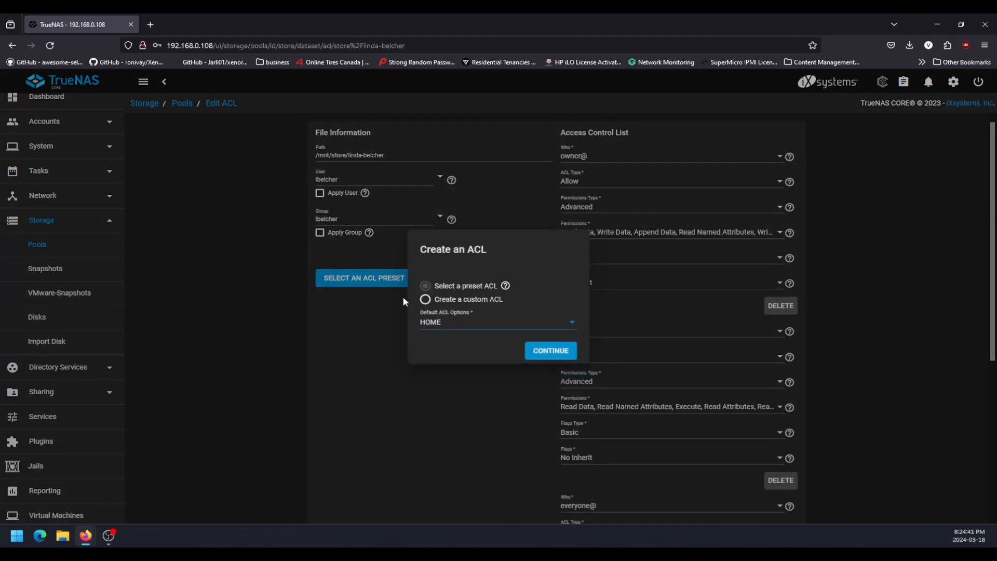
{"action": "left_click", "coordinate": [538, 352]}
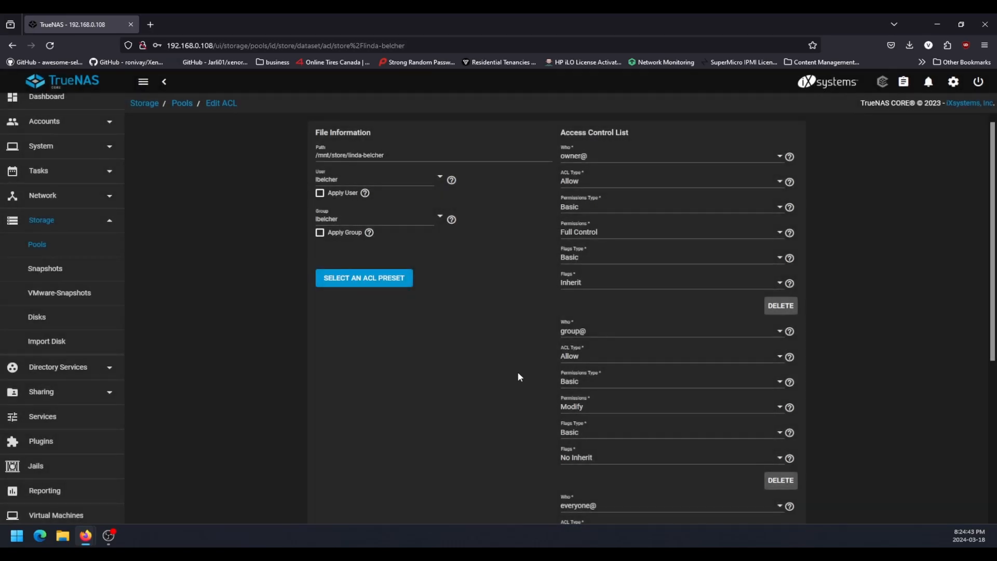
{"action": "scroll", "coordinate": [450, 331], "scroll_direction": "down", "scroll_amount": 5}
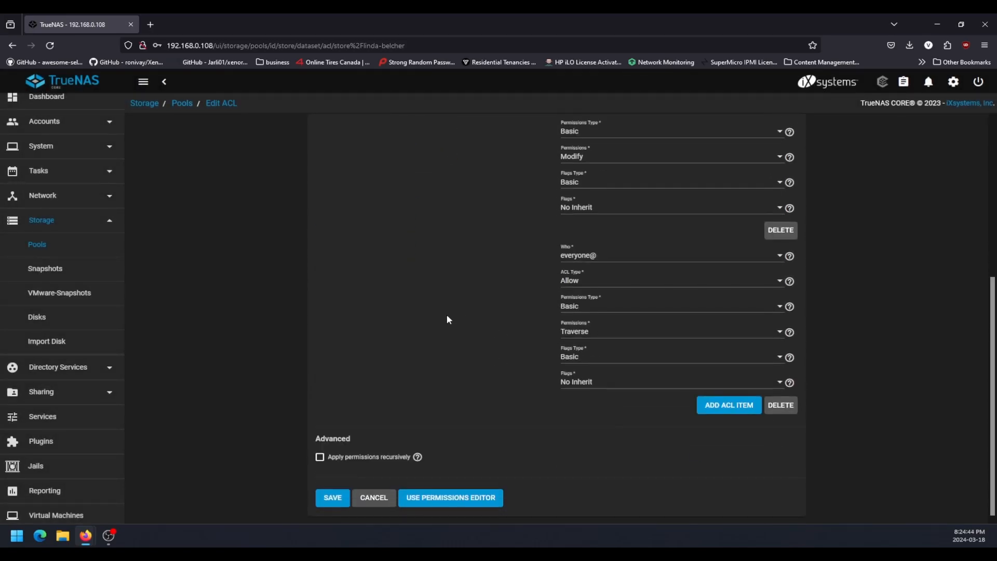
{"action": "left_click", "coordinate": [331, 498]}
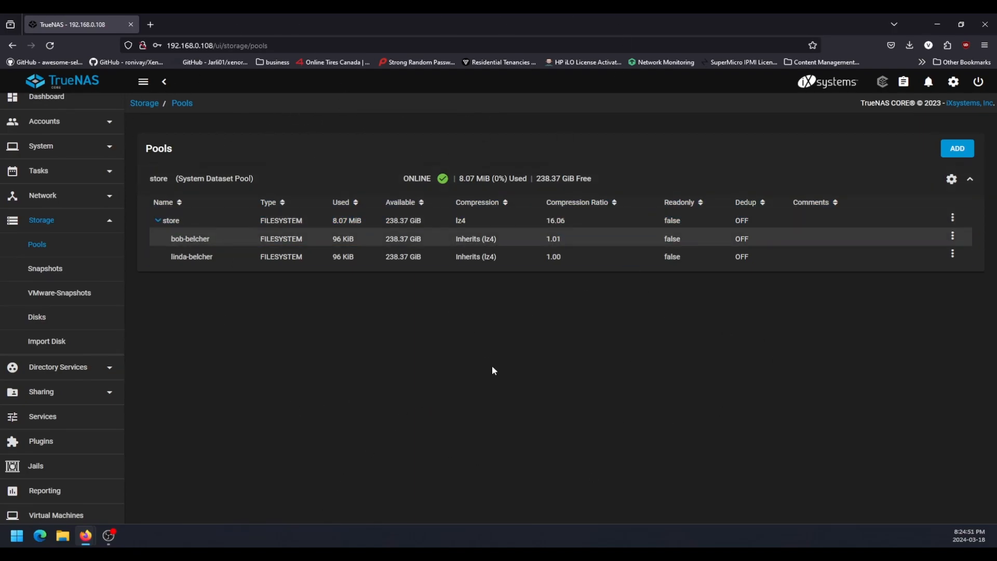
Switch to File Explorer and view the shares offered by the TRUENAS computer on the network.
{"action": "left_click", "coordinate": [63, 538]}
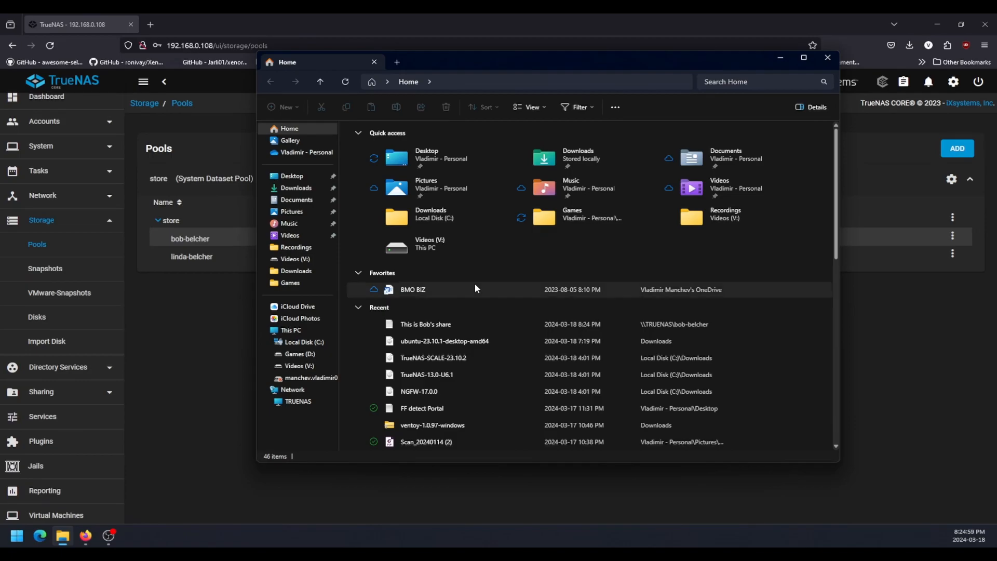
{"action": "left_click", "coordinate": [305, 402]}
{"action": "right_click", "coordinate": [463, 284]}
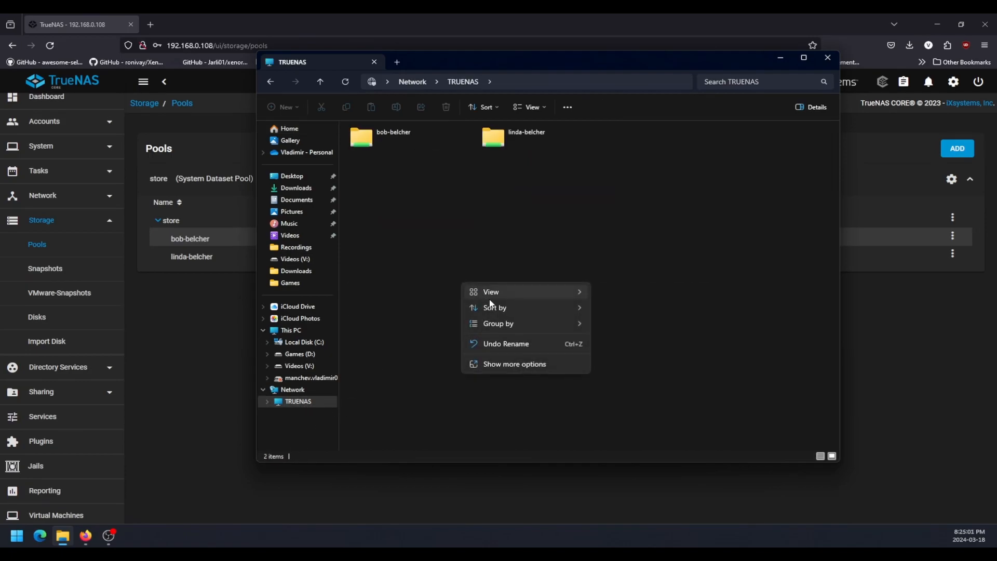
{"action": "left_click", "coordinate": [348, 247]}
{"action": "double_click", "coordinate": [290, 404]}
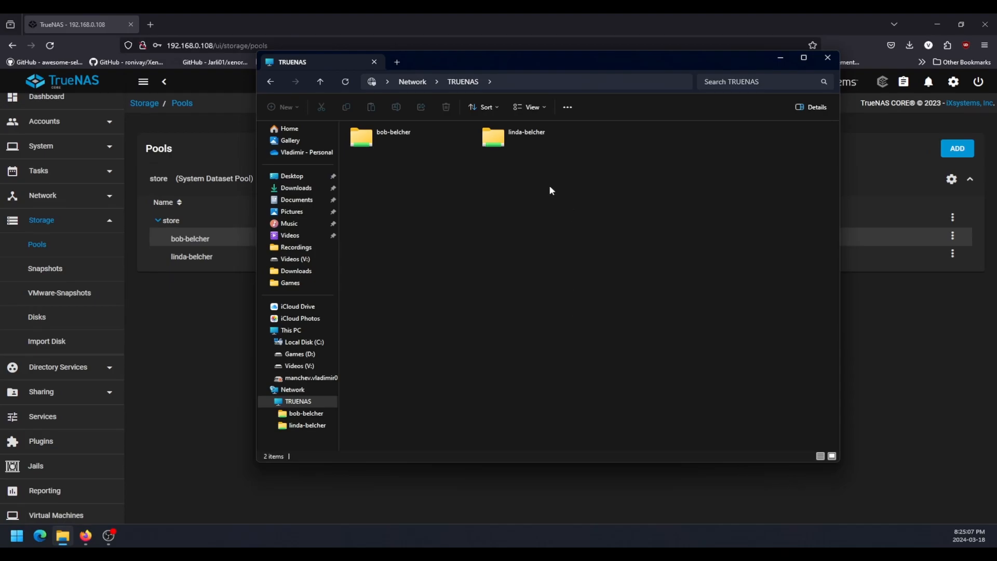
View the text document in the first user's share, close it, and try to open the second user's share.
{"action": "double_click", "coordinate": [364, 137]}
{"action": "left_click", "coordinate": [379, 146]}
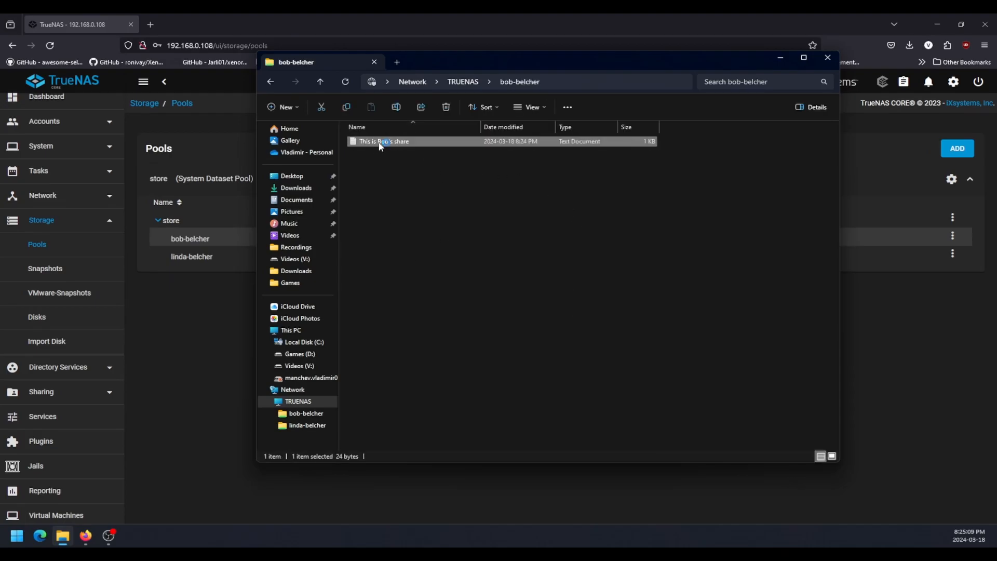
{"action": "double_click", "coordinate": [380, 147]}
{"action": "left_click", "coordinate": [899, 108]}
{"action": "key", "text": "alt+Left"}
{"action": "double_click", "coordinate": [537, 131]}
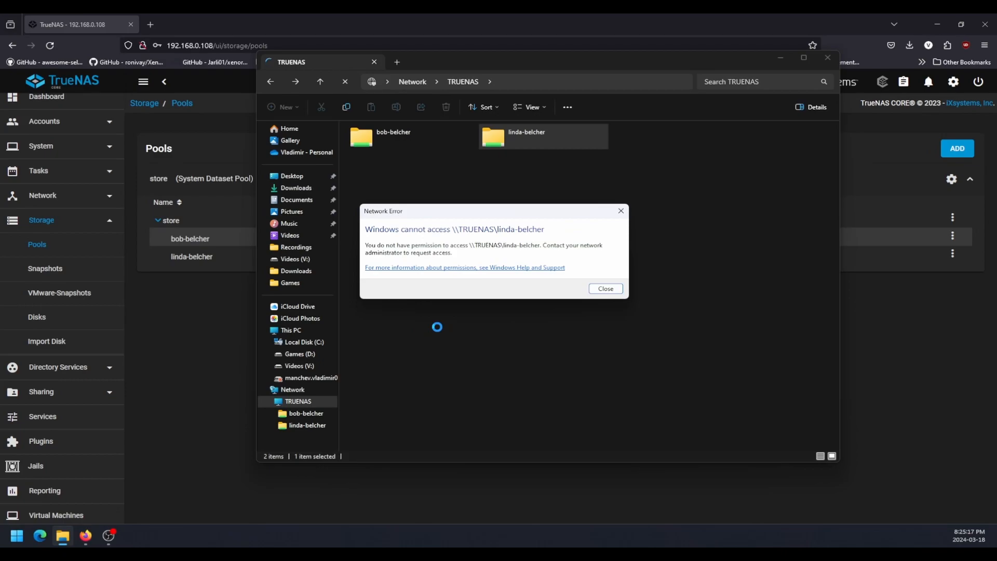
Dismiss the network access error and look through the options offered for the TRUENAS computer.
{"action": "left_click", "coordinate": [598, 289]}
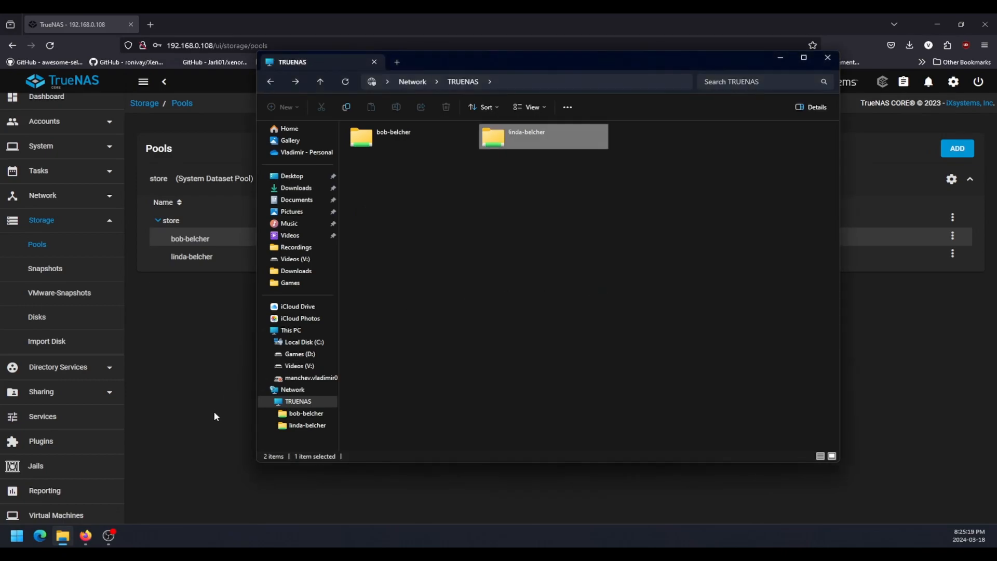
{"action": "right_click", "coordinate": [276, 392]}
{"action": "right_click", "coordinate": [291, 403]}
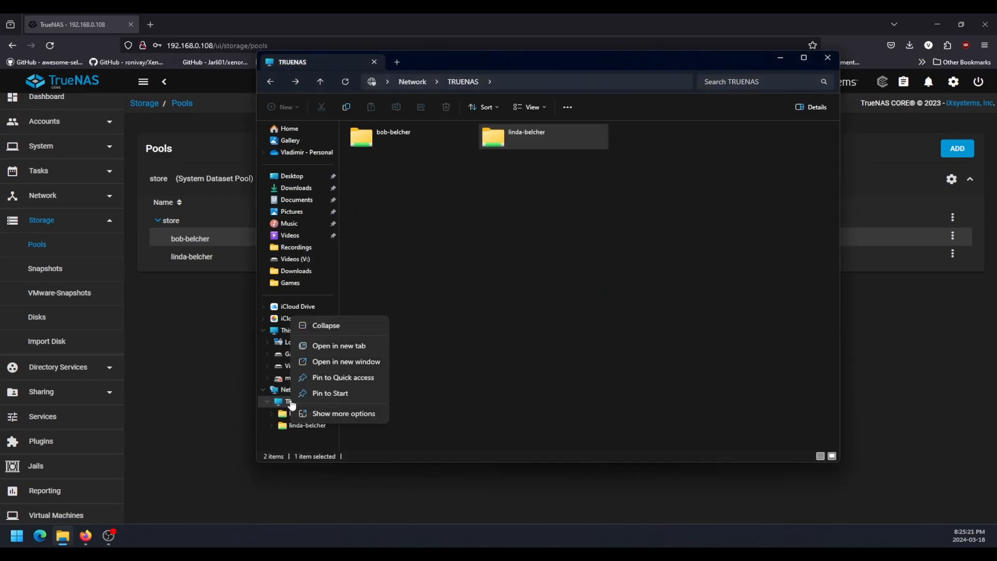
{"action": "left_click", "coordinate": [306, 413]}
{"action": "left_click", "coordinate": [437, 366]}
{"action": "left_click", "coordinate": [436, 366]}
Start adding a network location to This PC and choose a custom network location.
{"action": "left_click", "coordinate": [298, 334]}
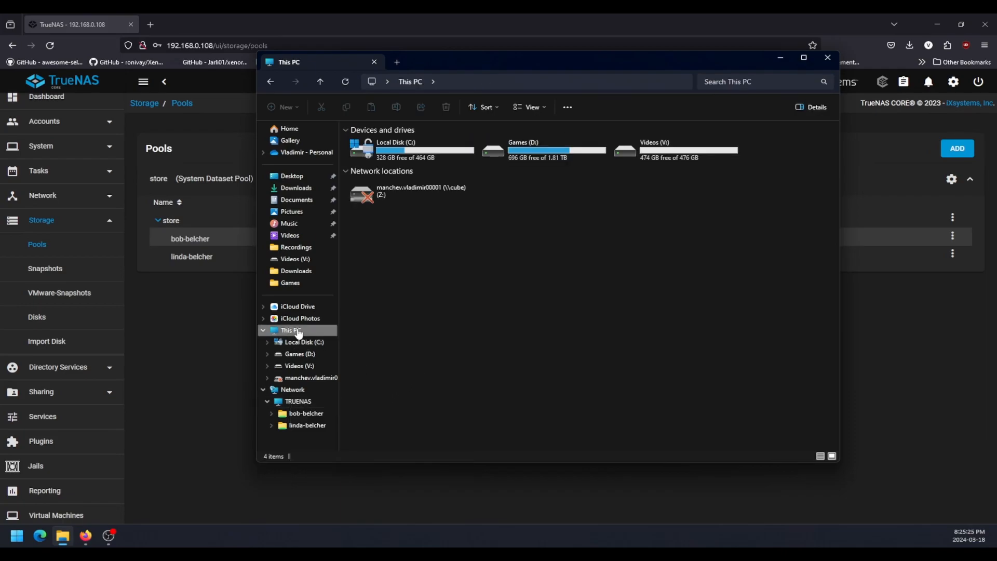
{"action": "right_click", "coordinate": [298, 334]}
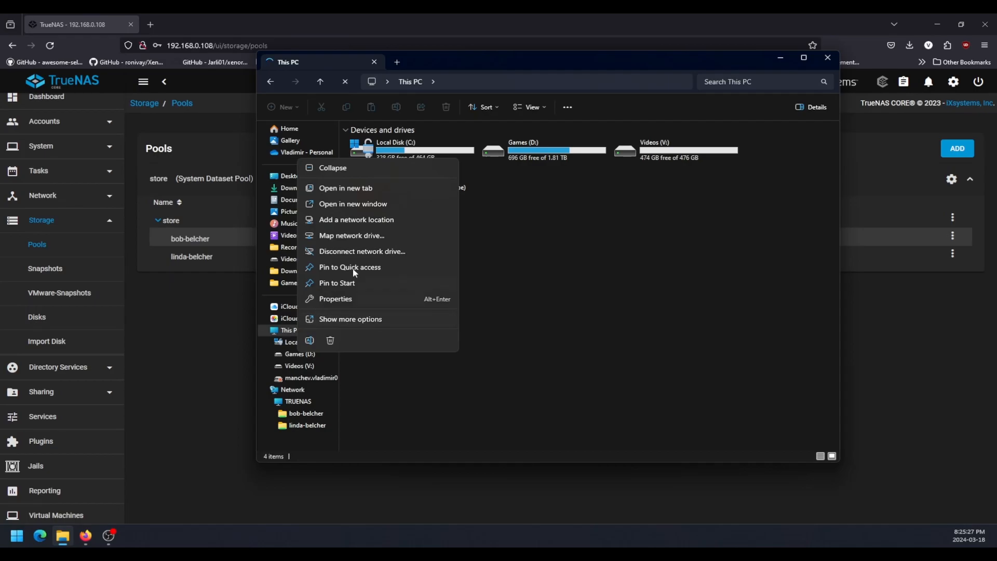
{"action": "left_click", "coordinate": [383, 220]}
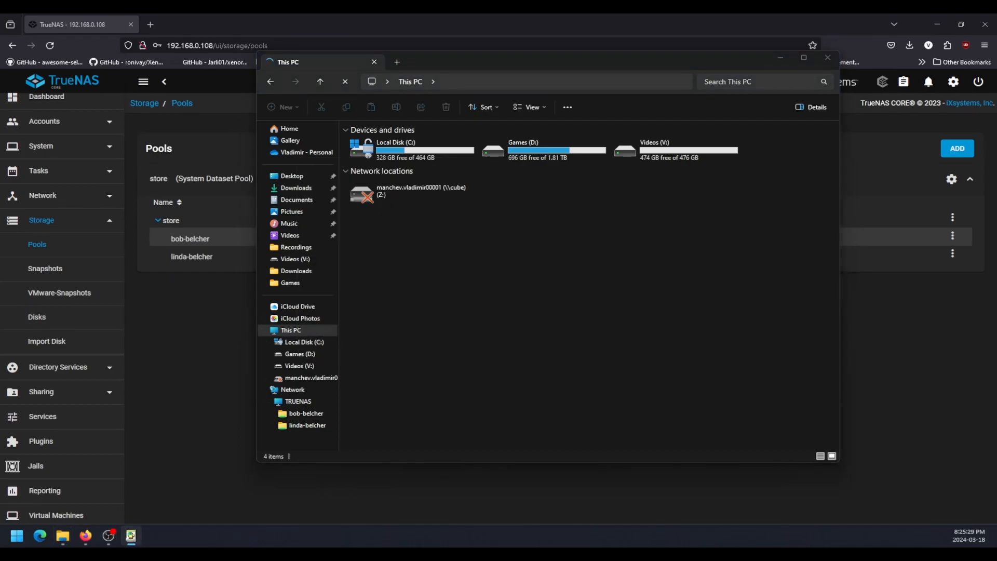
{"action": "left_click", "coordinate": [522, 372]}
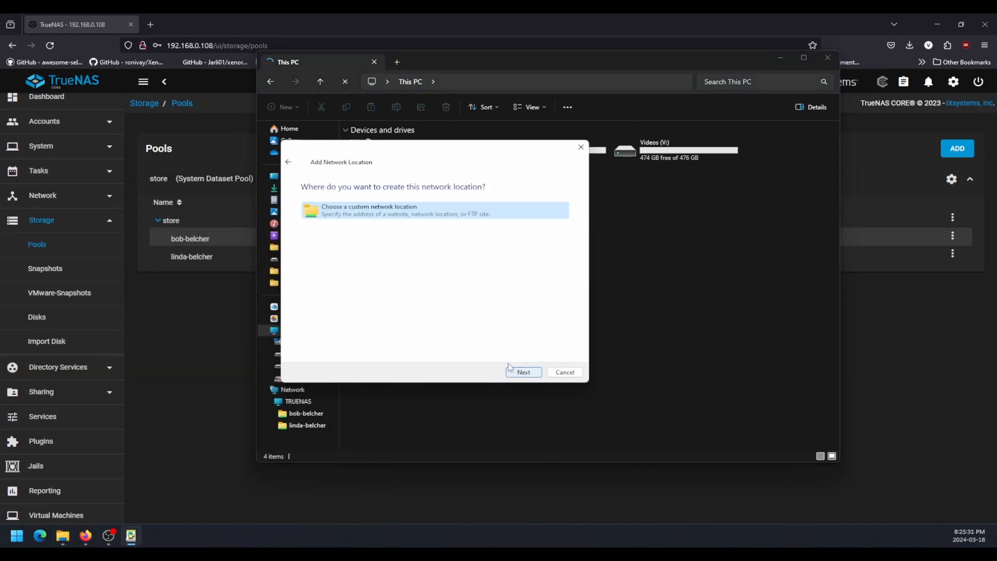
{"action": "left_click", "coordinate": [523, 372]}
Switch to TrueNAS in Firefox and look up the names and paths of the Windows (SMB) shares.
{"action": "left_click", "coordinate": [196, 311]}
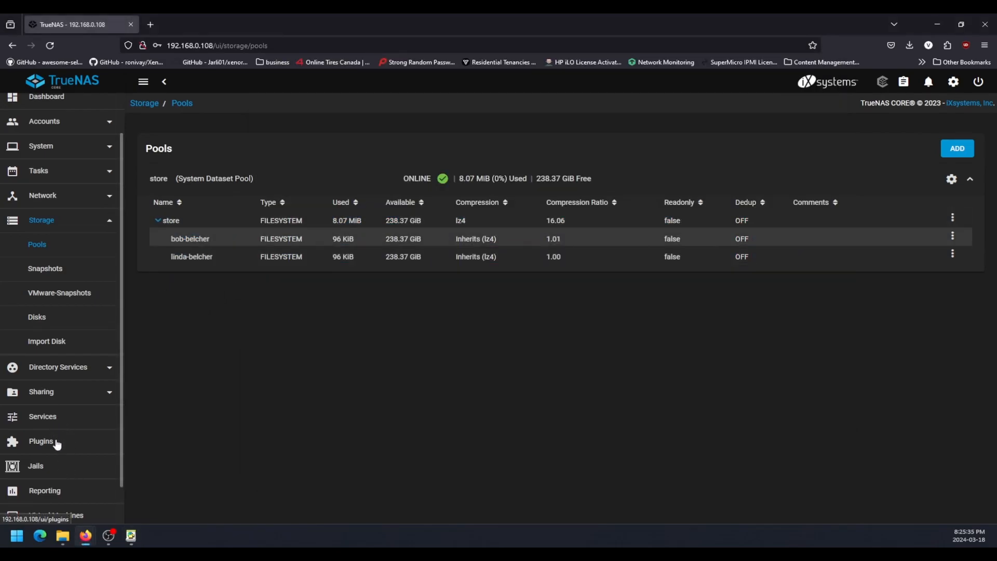
{"action": "scroll", "coordinate": [58, 384], "scroll_direction": "down", "scroll_amount": 2}
{"action": "left_click", "coordinate": [52, 343]}
{"action": "left_click", "coordinate": [65, 341]}
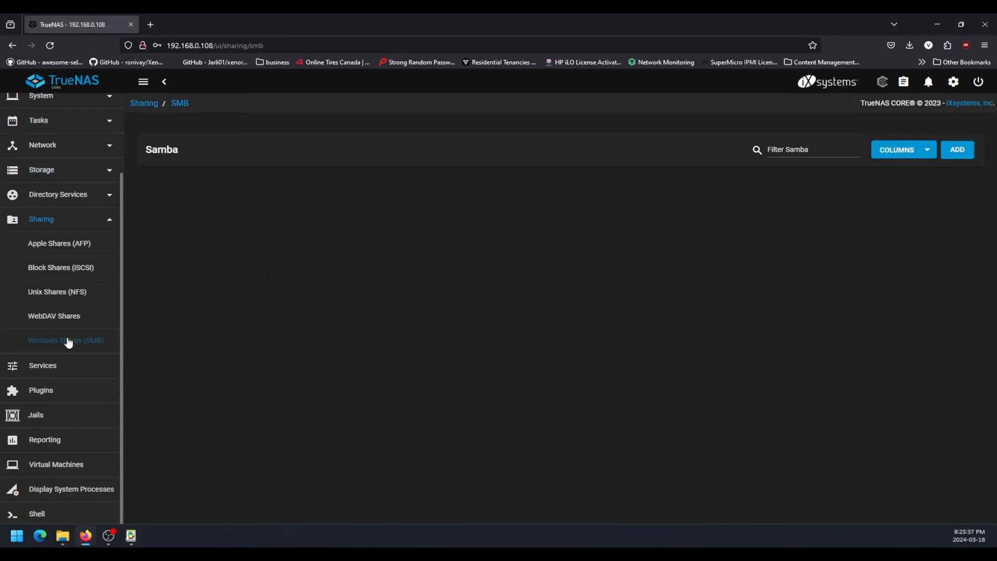
{"action": "left_click_drag", "start_coordinate": [419, 233], "coordinate": [351, 231]}
{"action": "left_click", "coordinate": [375, 242]}
Return to the Add Network Location wizard and set the address to the second user's share on \\192.168.0.108.
{"action": "left_click", "coordinate": [131, 536]}
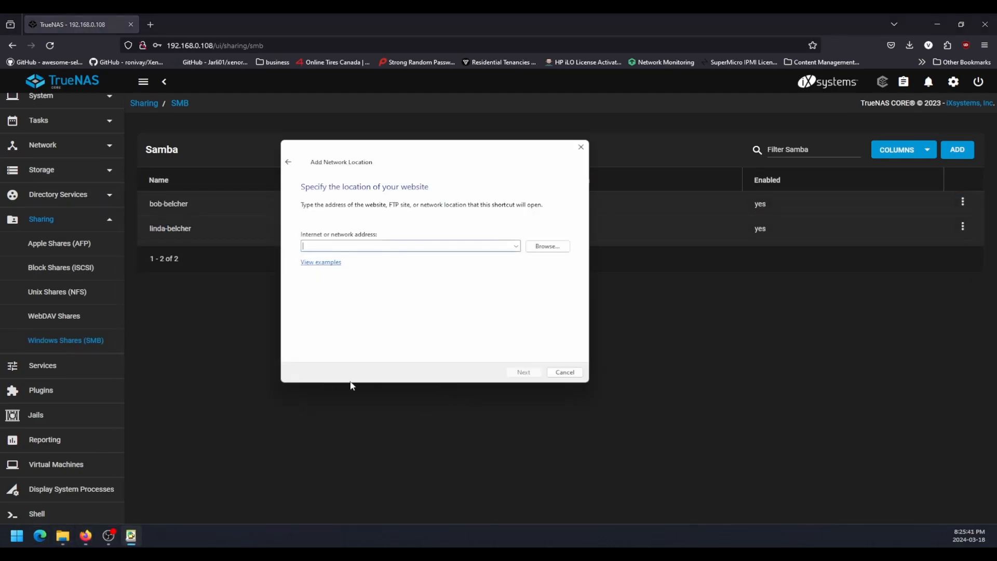
{"action": "type", "text": "\\\\192.168.0.108\\"}
{"action": "left_click_drag", "start_coordinate": [399, 148], "coordinate": [580, 132]}
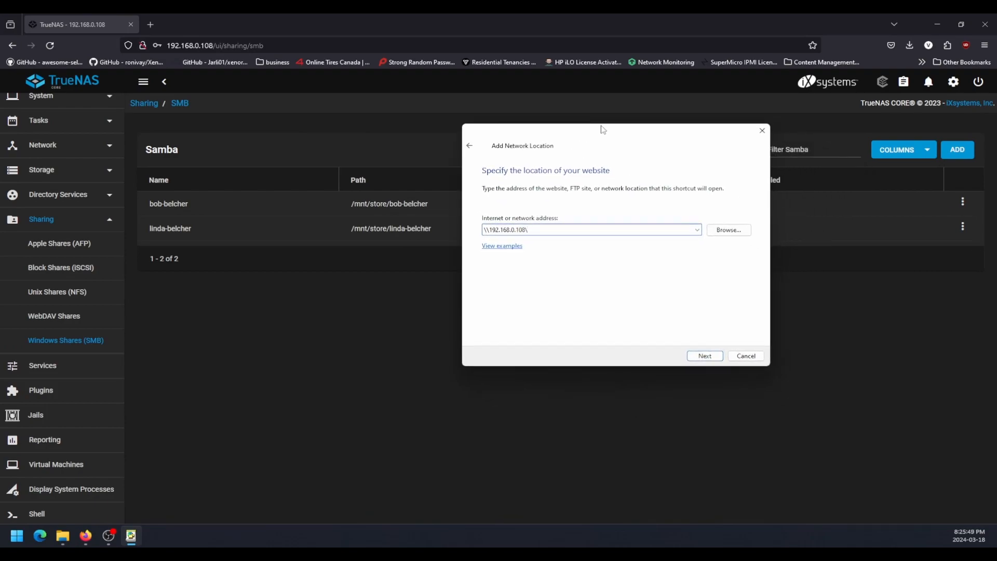
{"action": "type", "text": "168.0.108\\linda-belcher"}
{"action": "key", "text": "Return"}
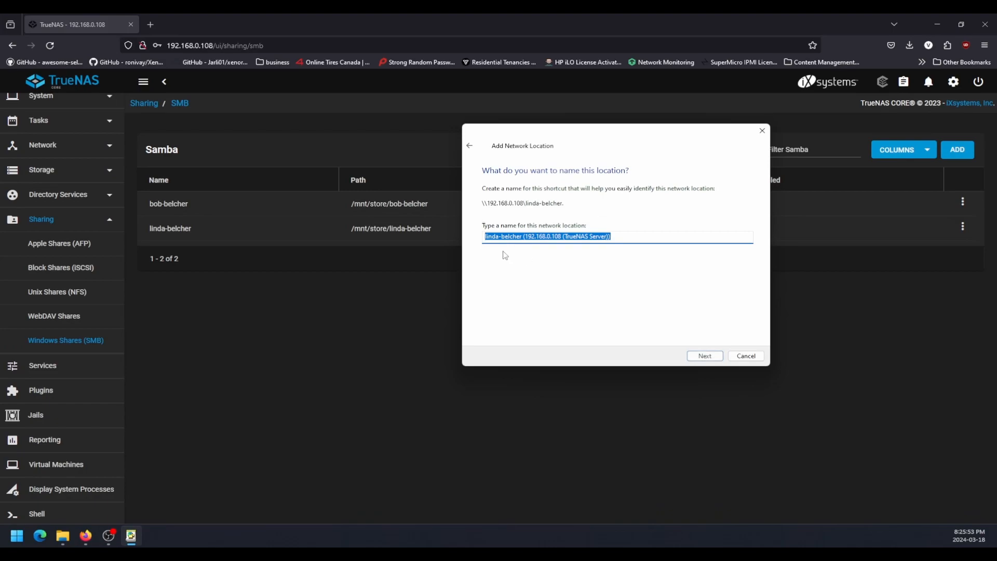
Finish the network location with its suggested name, try opening it on completion, and dismiss the access error.
{"action": "left_click", "coordinate": [557, 237]}
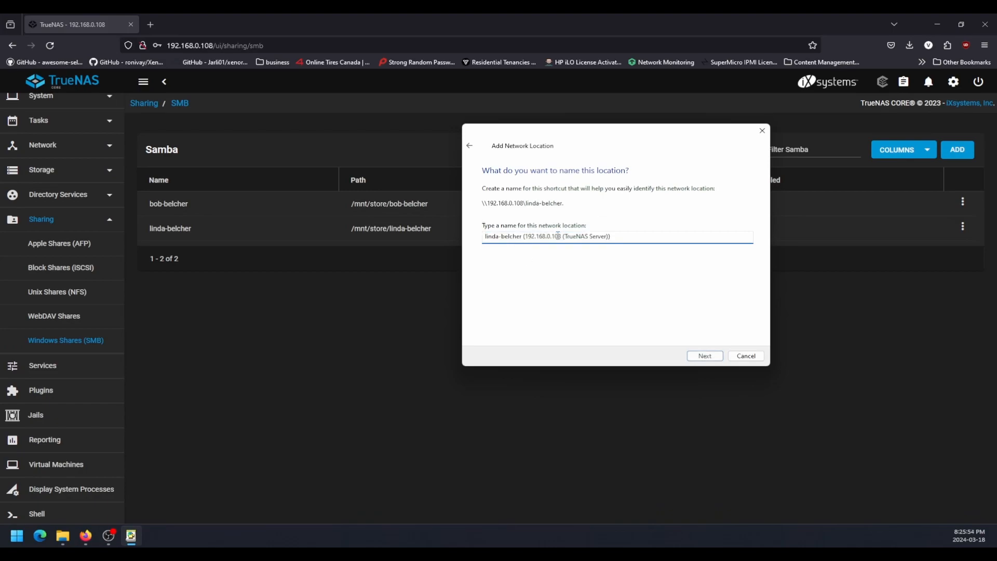
{"action": "left_click", "coordinate": [705, 356]}
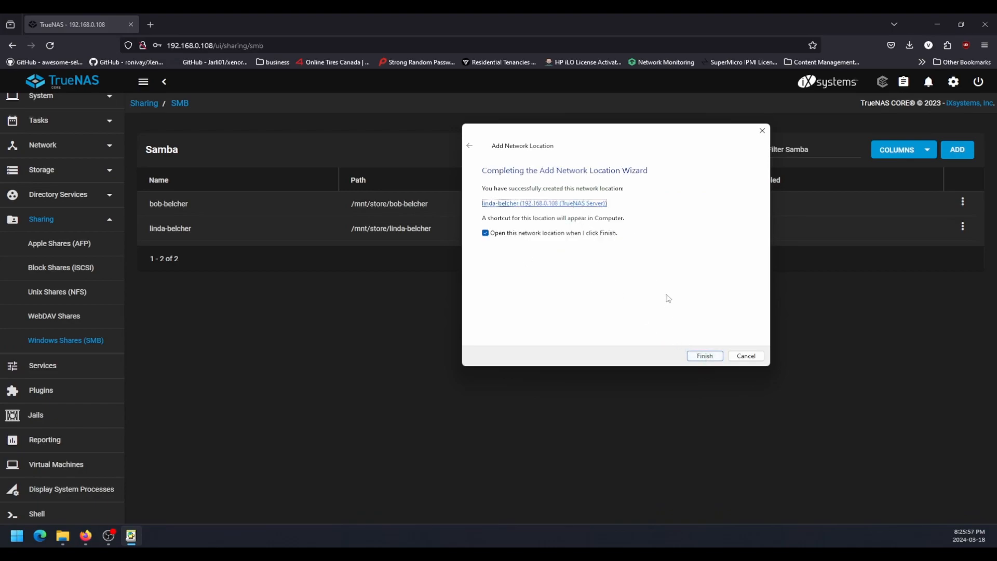
{"action": "left_click", "coordinate": [705, 357]}
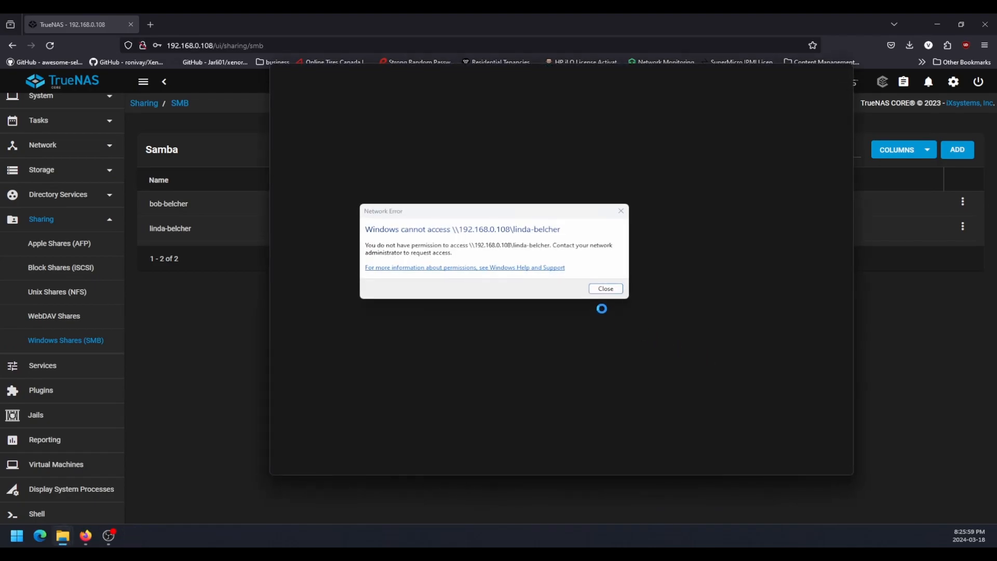
{"action": "left_click", "coordinate": [606, 289]}
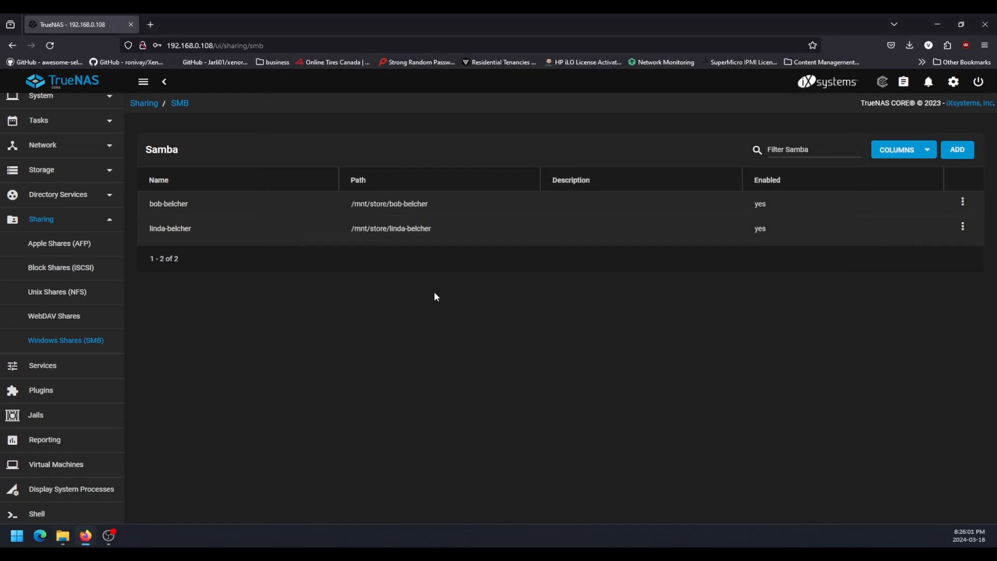
Return to File Explorer and check the extended options of the second user's network location in This PC.
{"action": "left_click", "coordinate": [40, 535]}
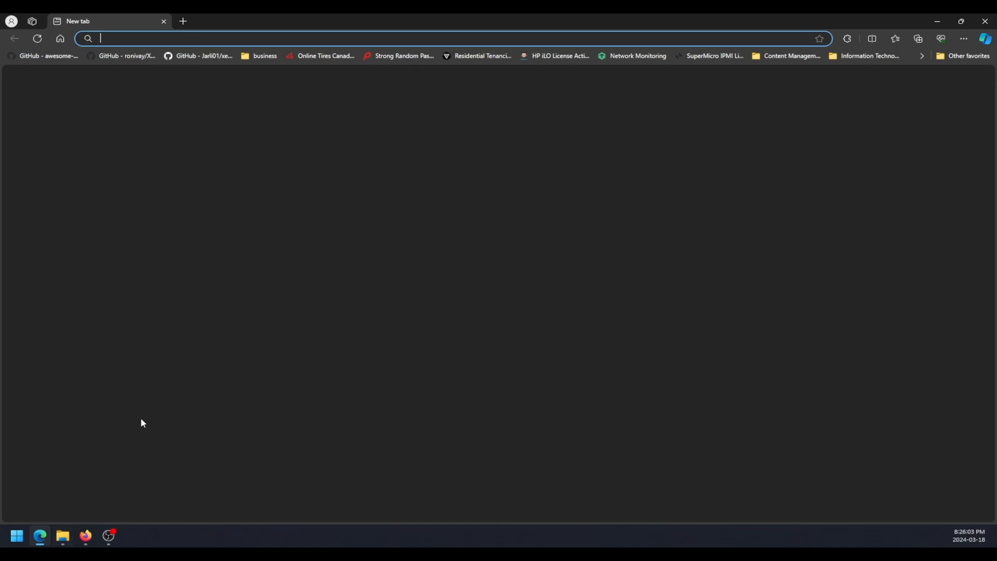
{"action": "key", "text": "alt+F4"}
{"action": "left_click", "coordinate": [60, 540]}
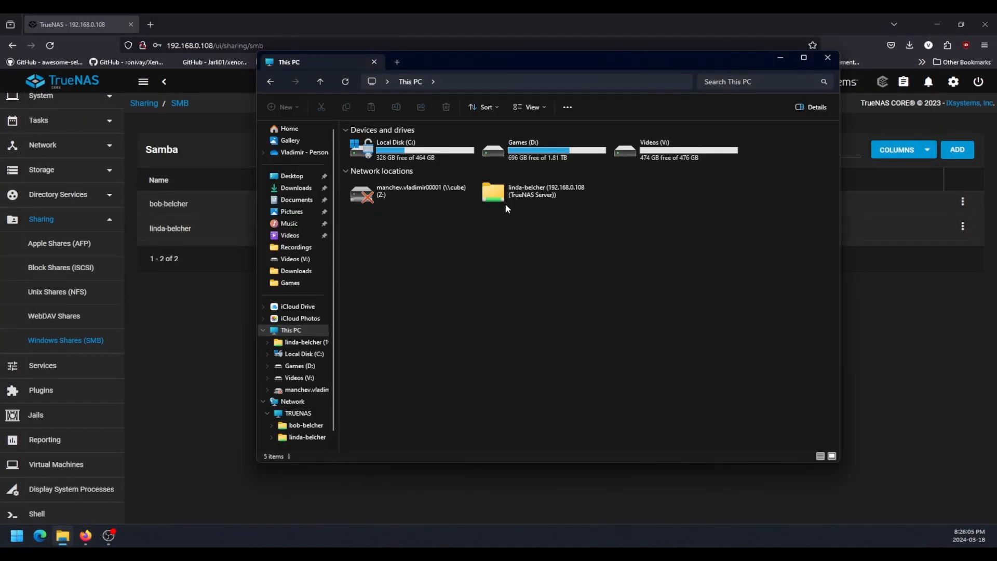
{"action": "right_click", "coordinate": [512, 200]}
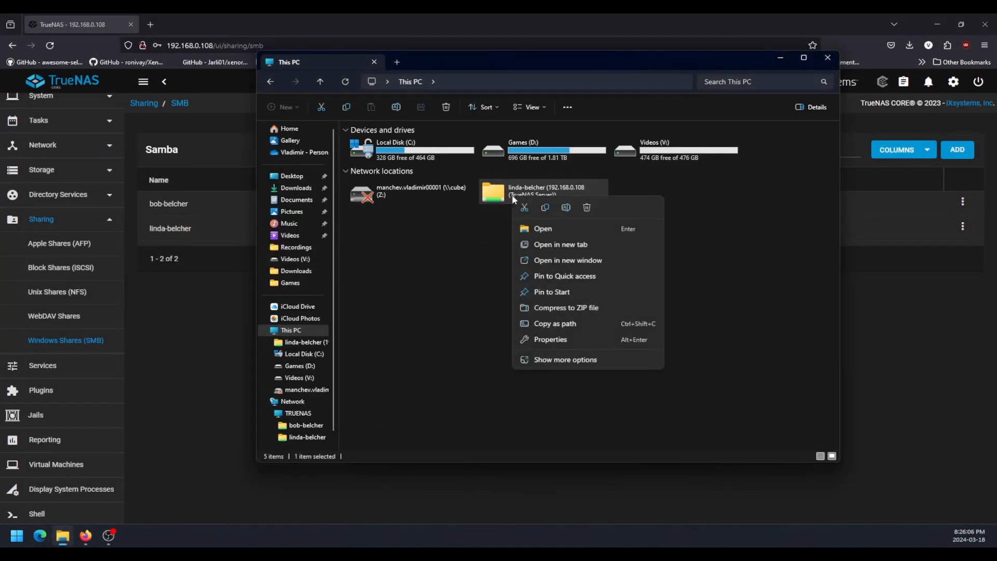
{"action": "left_click", "coordinate": [565, 359]}
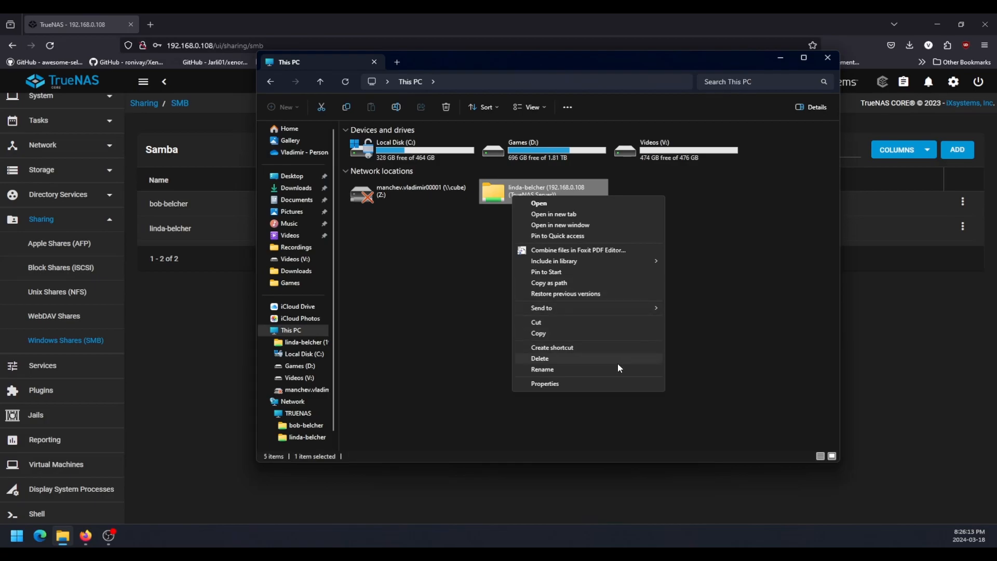
{"action": "left_click", "coordinate": [488, 361]}
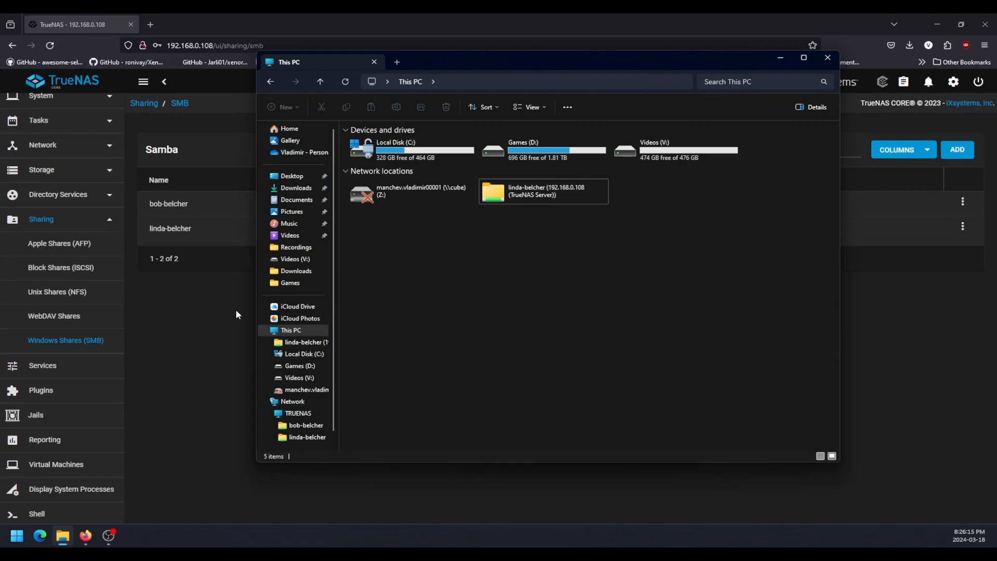
Try to map \\192.168.0.108 as network drive L: using different credentials.
{"action": "right_click", "coordinate": [287, 331]}
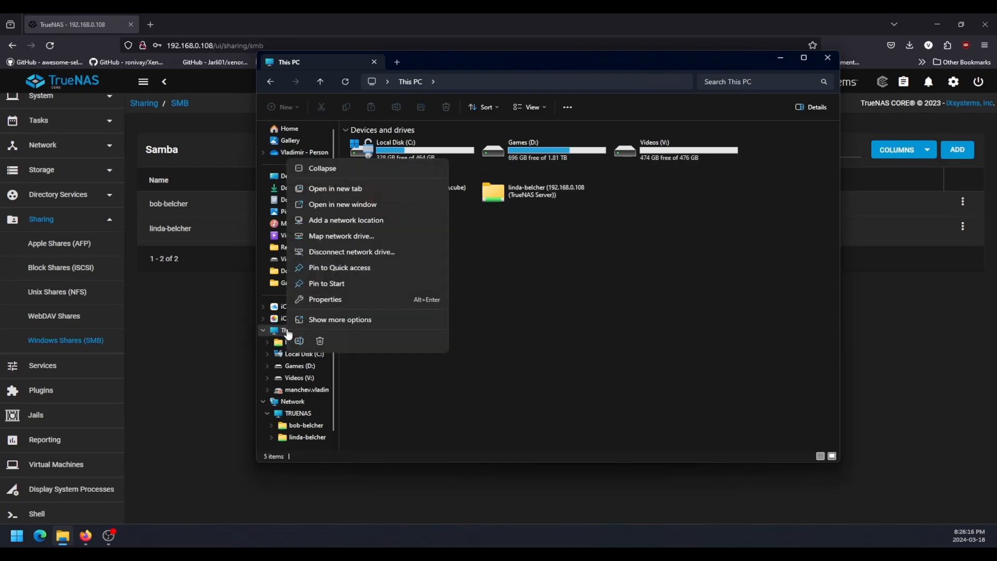
{"action": "left_click", "coordinate": [358, 237]}
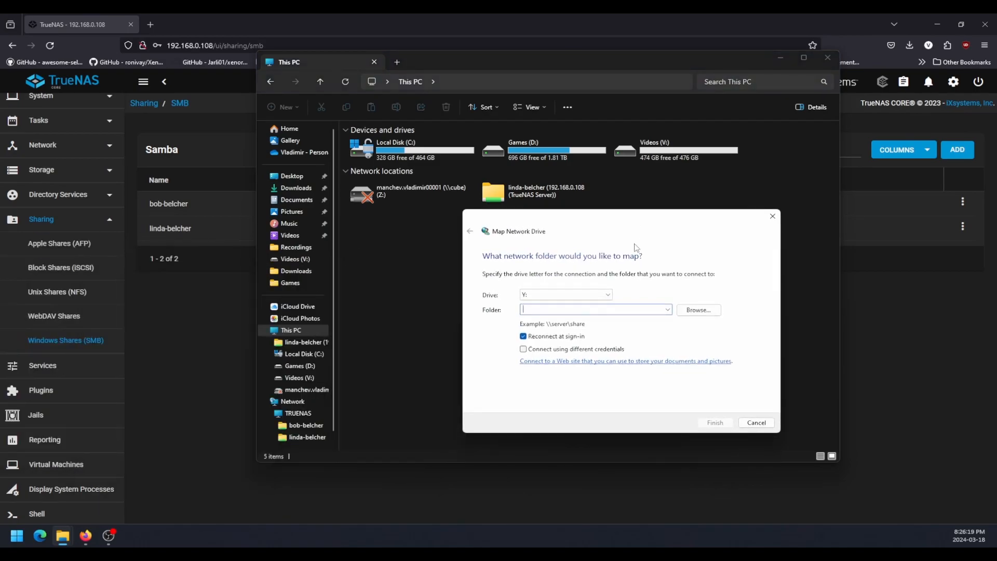
{"action": "type", "text": "\\\\192.168.0.008"}
{"action": "left_click", "coordinate": [591, 350]}
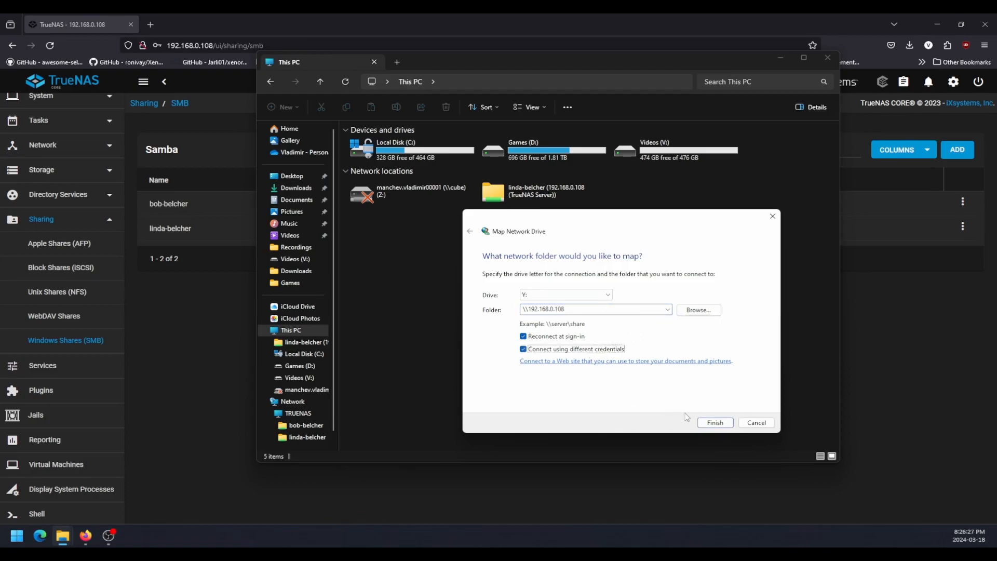
{"action": "left_click", "coordinate": [605, 295]}
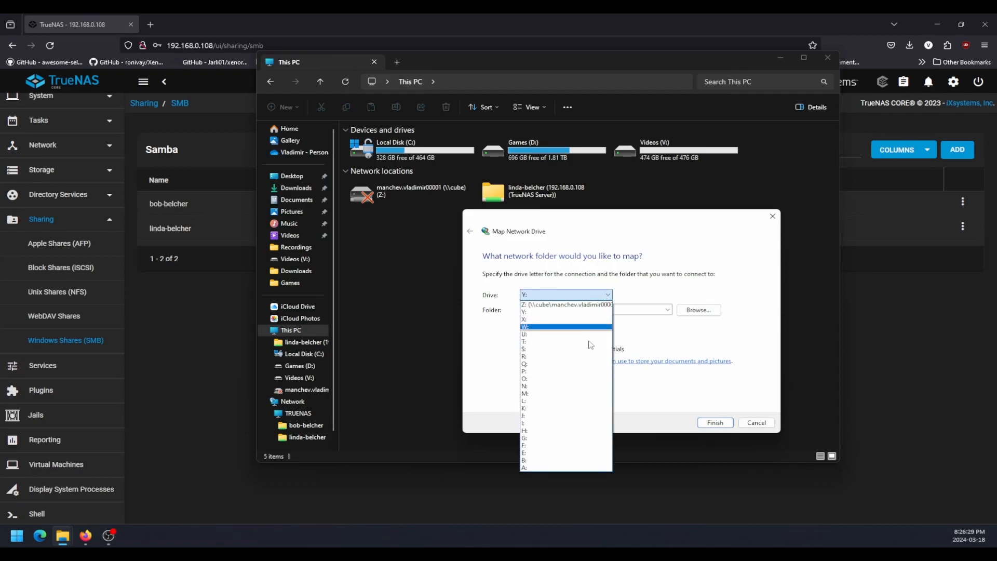
{"action": "left_click", "coordinate": [578, 404]}
{"action": "left_click", "coordinate": [717, 423]}
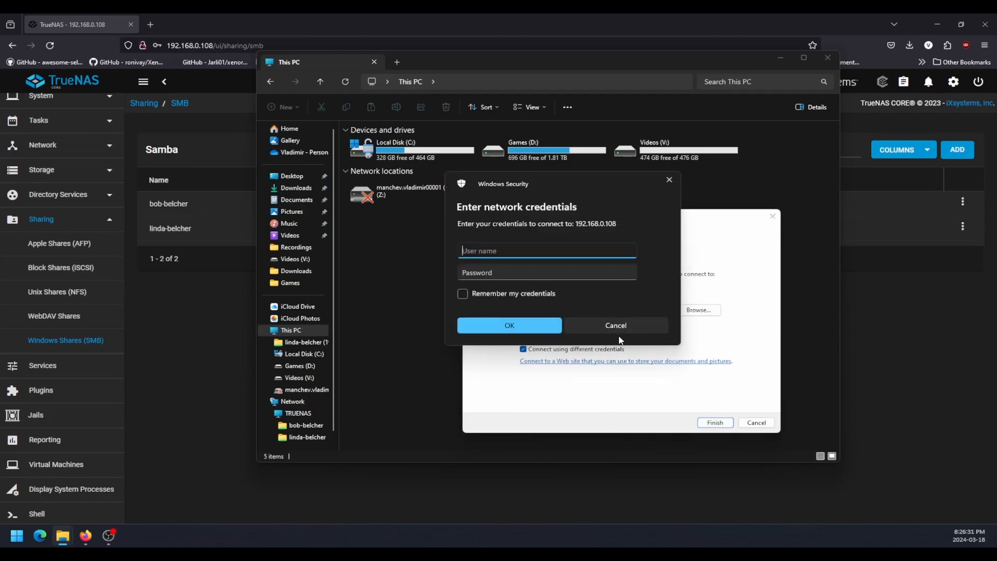
Submit the second user's user name and password for 192.168.0.108, and run the network diagnosis for the connection.
{"action": "type", "text": "lbelcher"}
{"action": "key", "text": "Tab"}
{"action": "type", "text": "*********"}
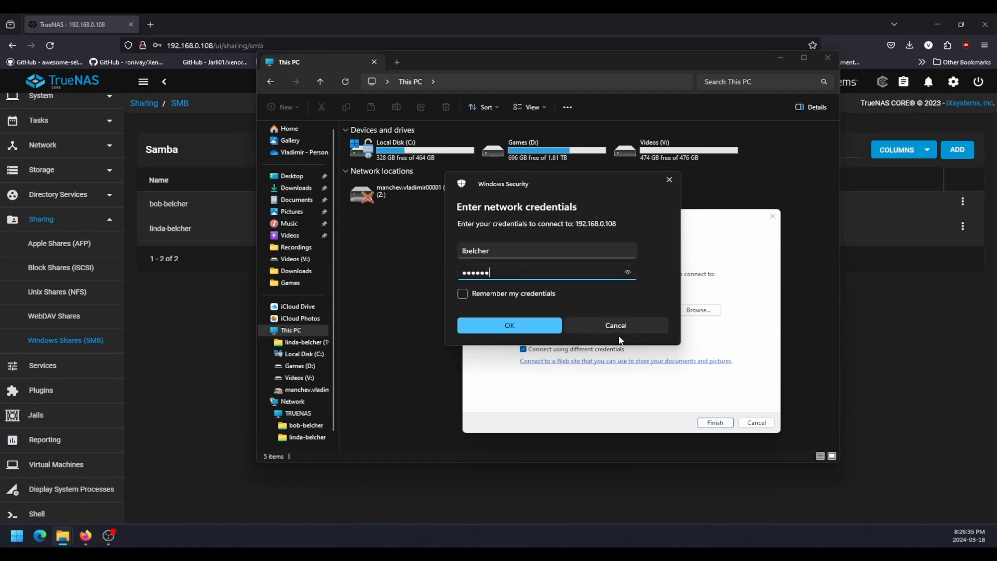
{"action": "key", "text": "Tab"}
{"action": "key", "text": "space"}
{"action": "key", "text": "Return"}
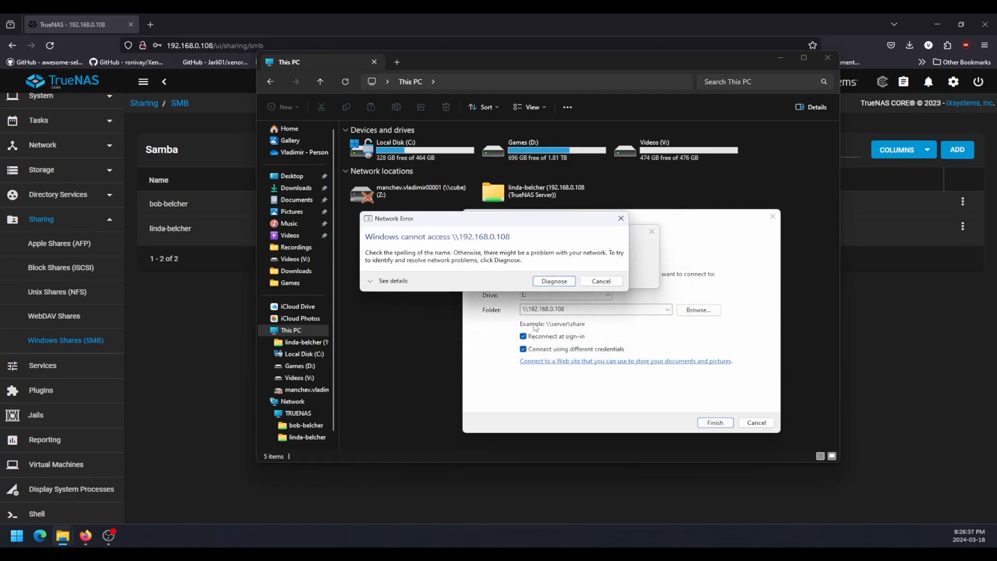
{"action": "left_click", "coordinate": [563, 285]}
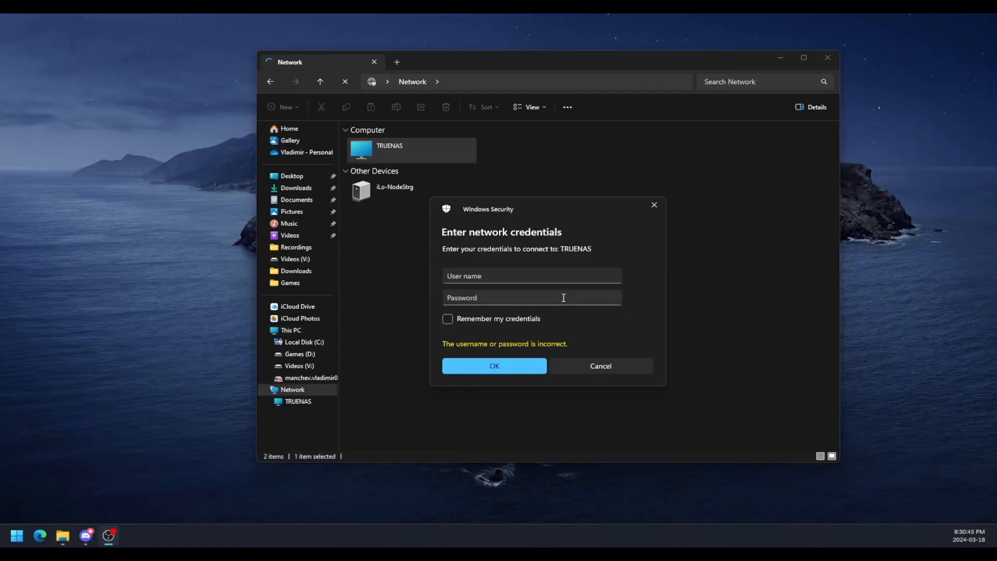
Sign in to the TRUENAS computer on the network with the second user's user name and password.
{"action": "left_click", "coordinate": [555, 283]}
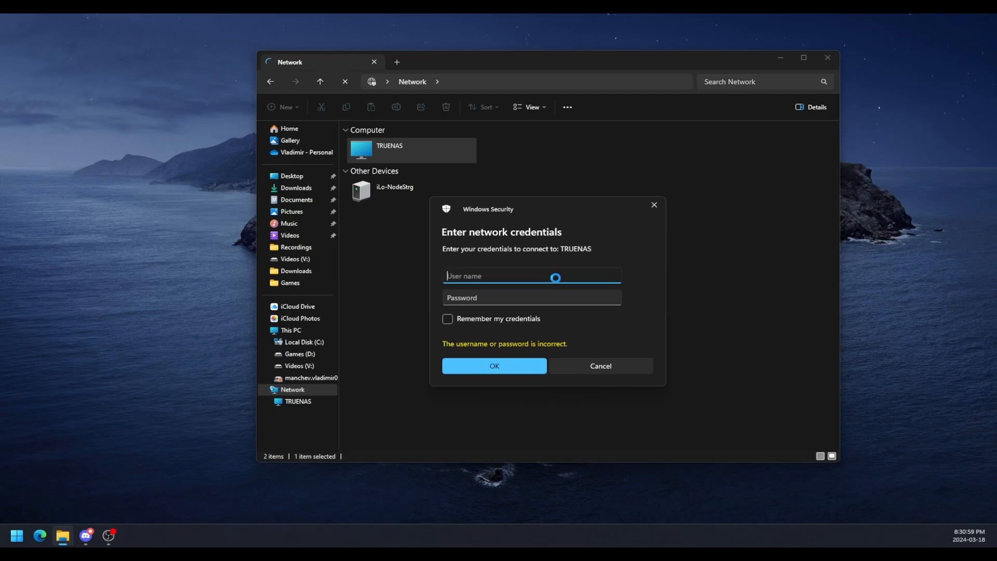
{"action": "type", "text": "lbelcher"}
{"action": "key", "text": "Tab"}
{"action": "type", "text": "*******"}
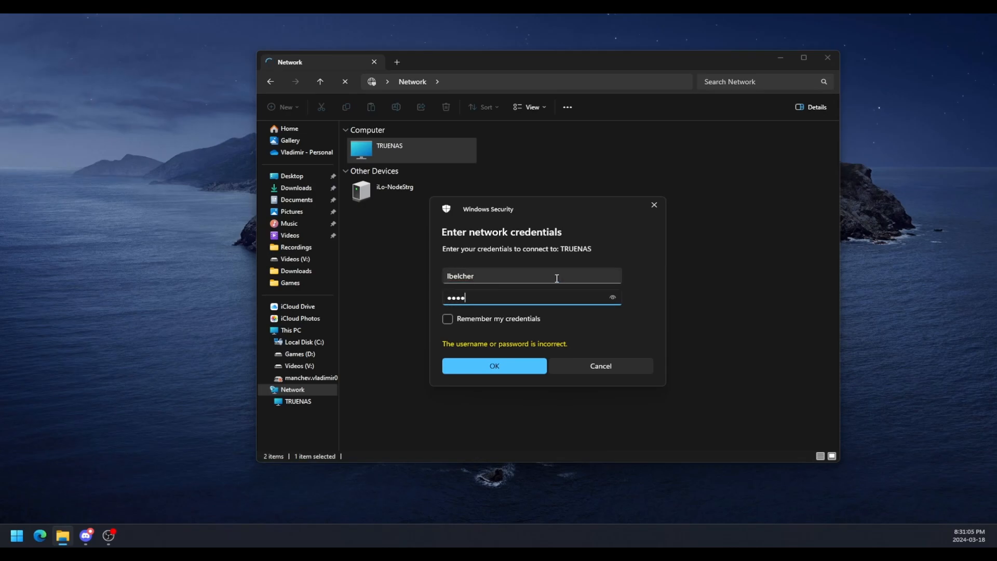
{"action": "key", "text": "ctrl+a"}
{"action": "type", "text": "********"}
{"action": "key", "text": "Return"}
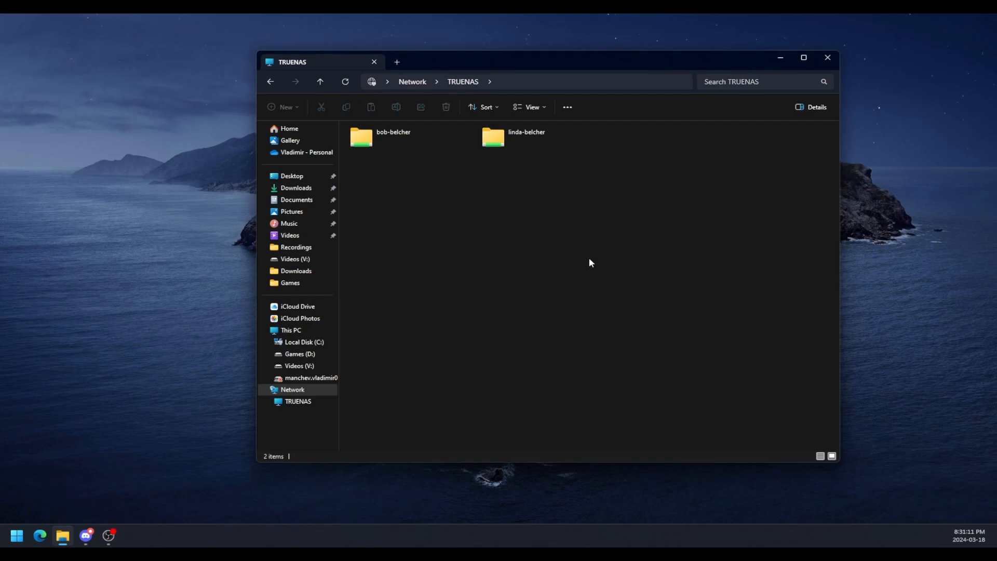
Open the second user's share, go back, try to open the first user's share, and dismiss the access error.
{"action": "double_click", "coordinate": [529, 134]}
{"action": "right_click", "coordinate": [493, 279]}
{"action": "key", "text": "alt+Left"}
{"action": "left_click", "coordinate": [420, 132]}
{"action": "double_click", "coordinate": [419, 133]}
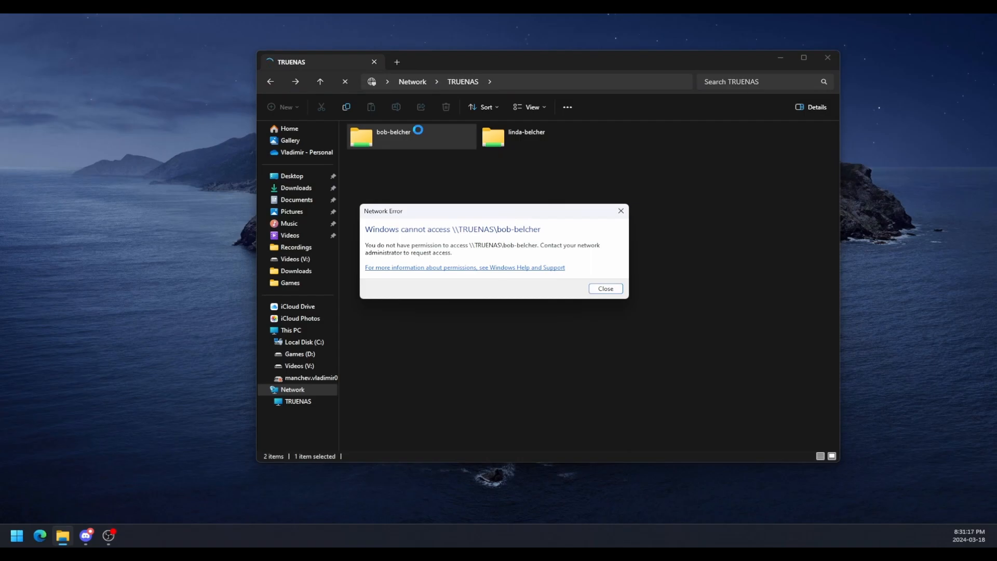
{"action": "key", "text": "Escape"}
{"action": "left_click", "coordinate": [700, 322]}
{"action": "key", "text": "alt+Left"}
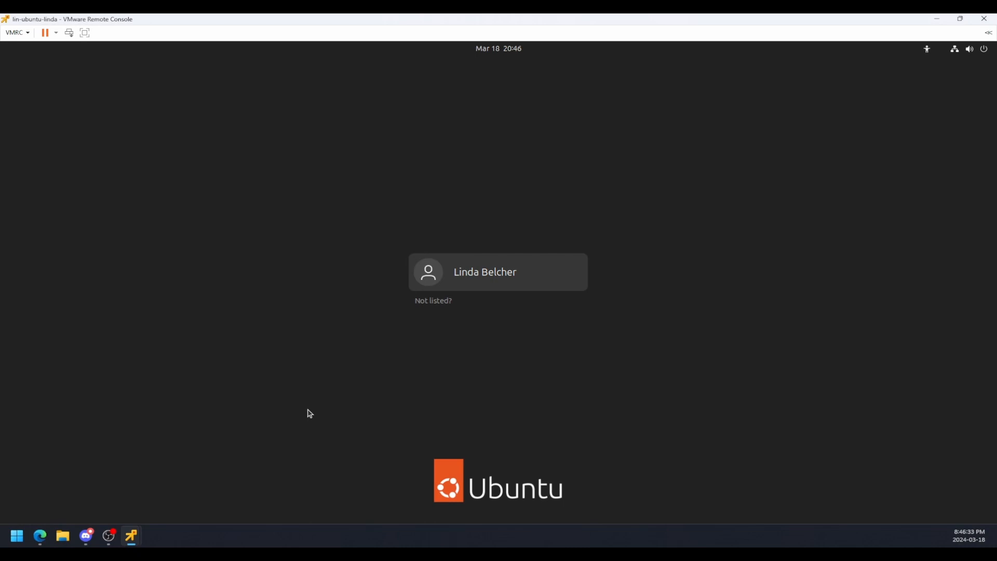
Switch to the Ubuntu virtual machine in VMware Remote Console and log in with the second user's account password.
{"action": "left_click", "coordinate": [483, 281]}
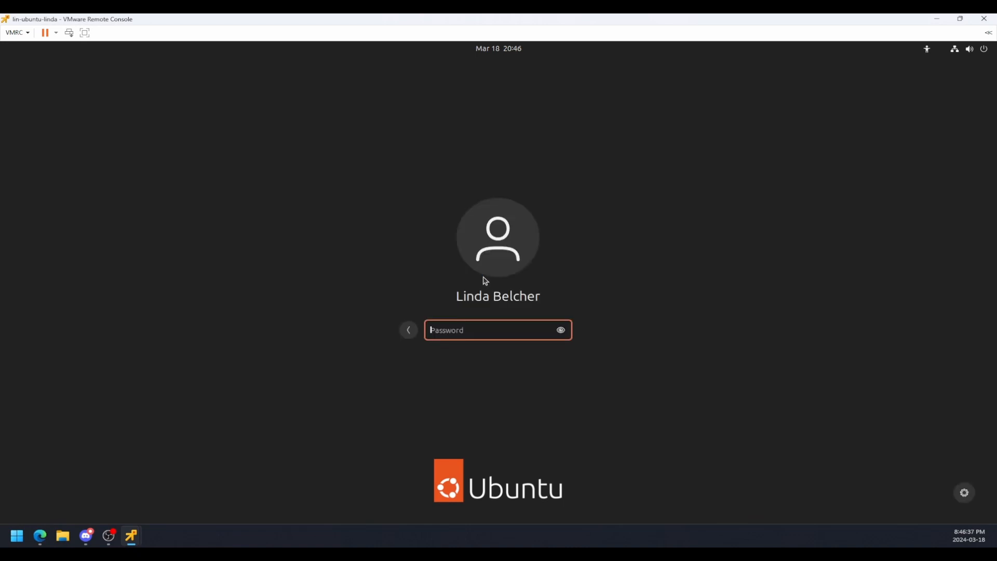
{"action": "type", "text": "********"}
{"action": "key", "text": "Return"}
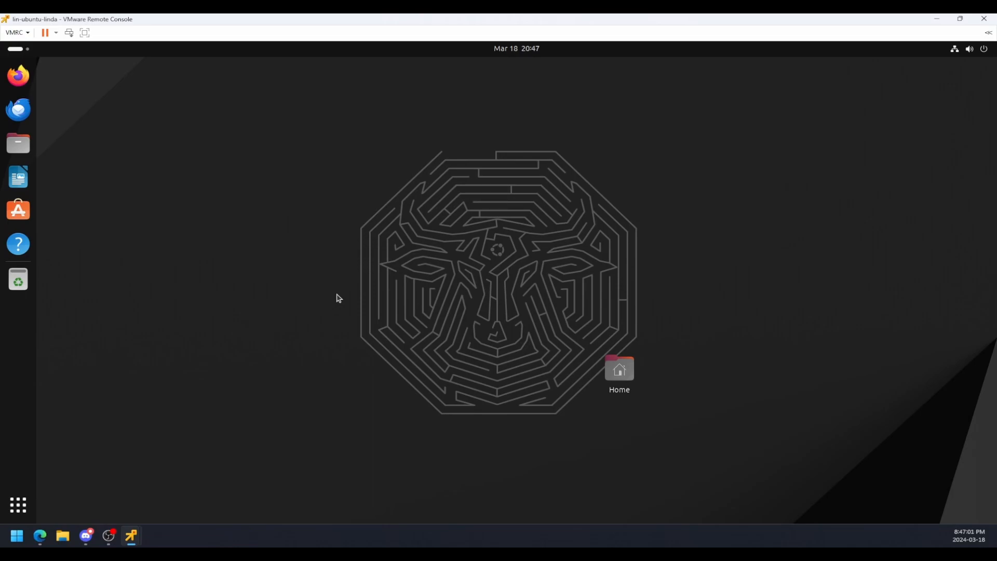
Open the Home folder and connect to the TrueNAS server listed under the network locations.
{"action": "left_click", "coordinate": [616, 366]}
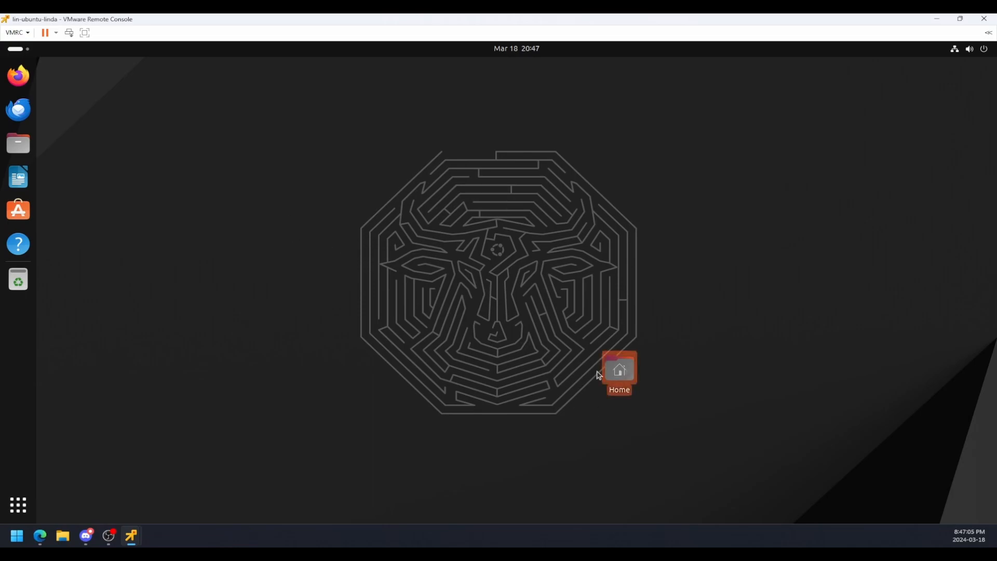
{"action": "double_click", "coordinate": [603, 366]}
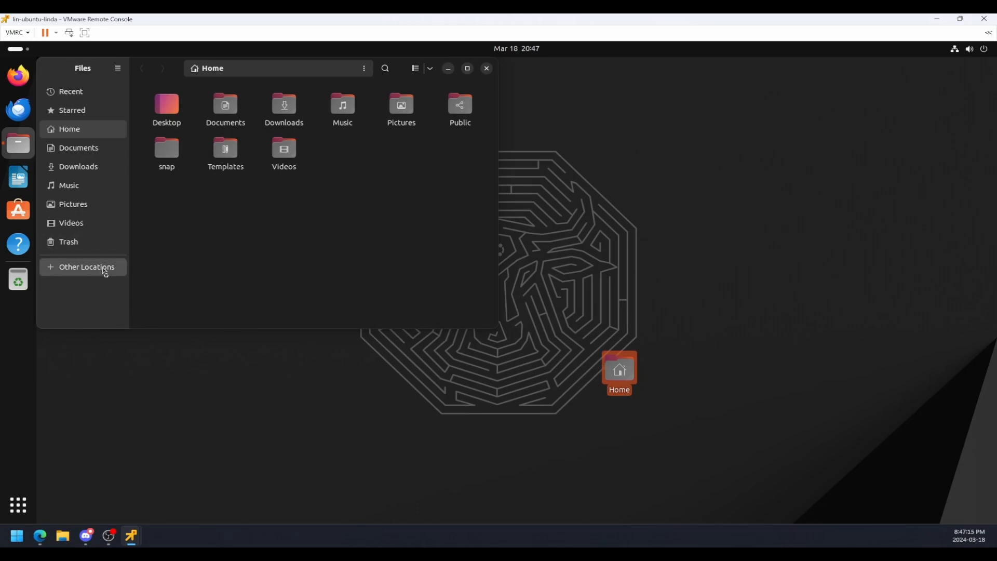
{"action": "left_click", "coordinate": [105, 270]}
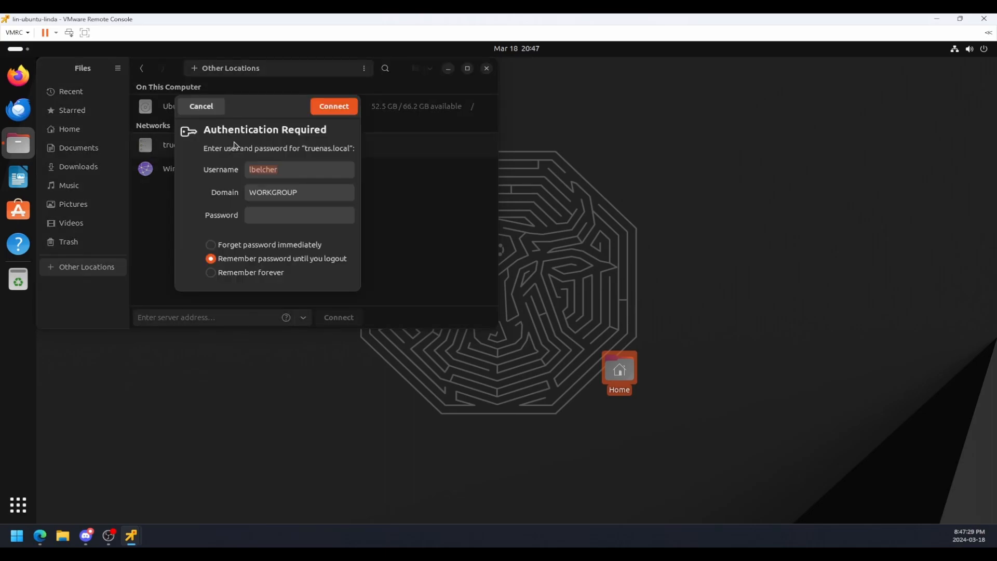
Sign in to truenas.local with the prefilled user name, the WORKGROUP domain and the second user's password.
{"action": "left_click_drag", "start_coordinate": [250, 112], "coordinate": [413, 171]}
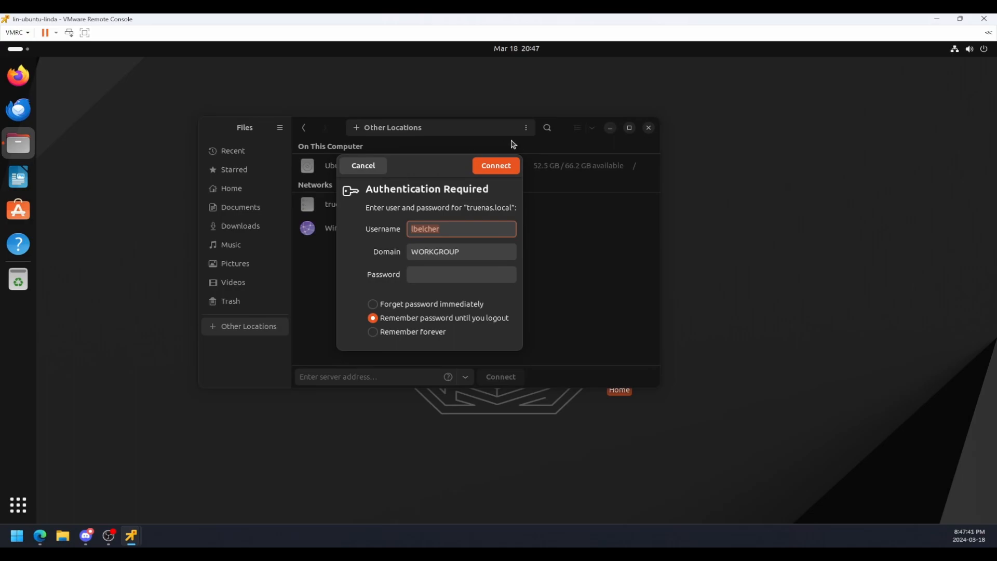
{"action": "left_click", "coordinate": [452, 226]}
{"action": "left_click_drag", "start_coordinate": [414, 164], "coordinate": [386, 153]}
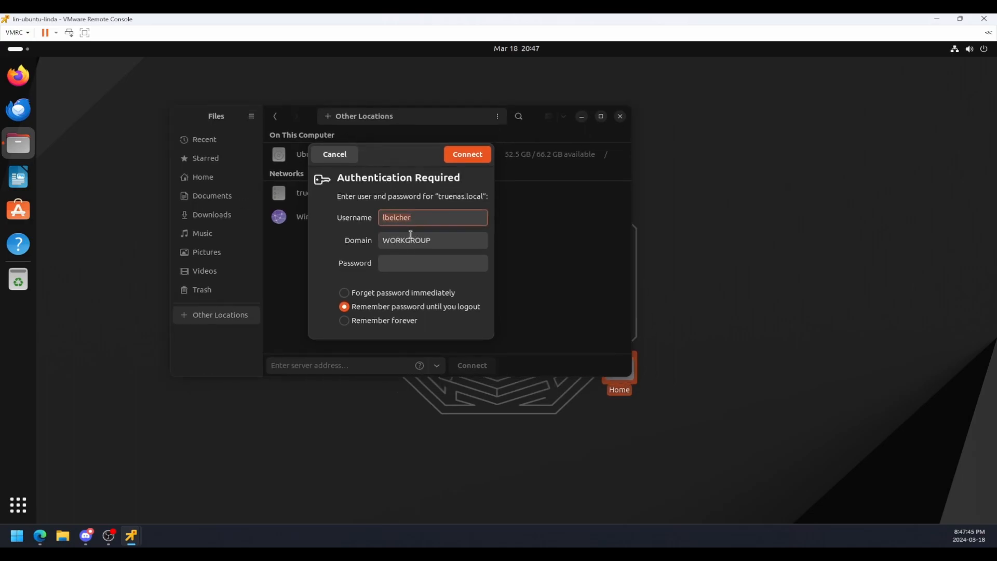
{"action": "left_click", "coordinate": [410, 235]}
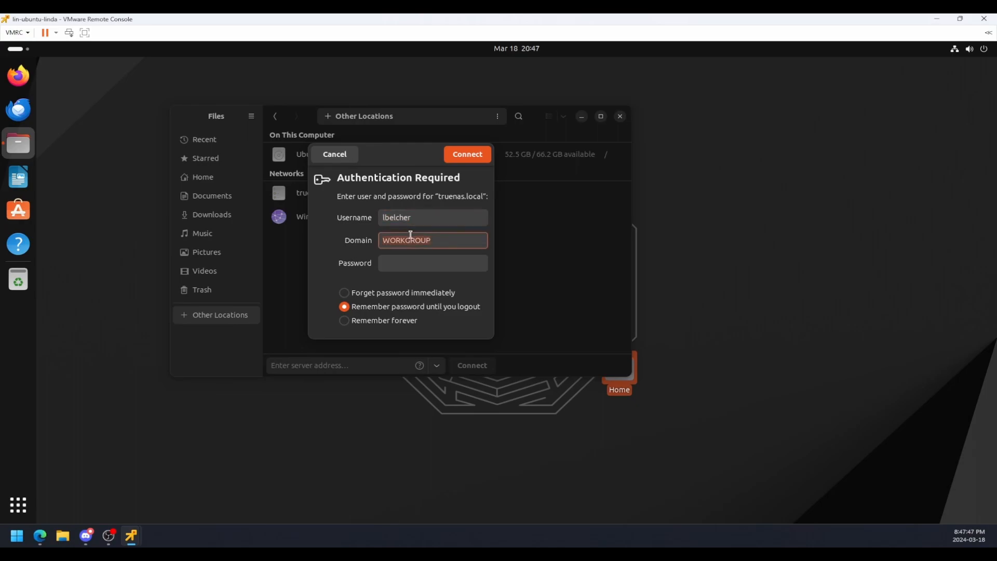
{"action": "key", "text": "shift+Tab"}
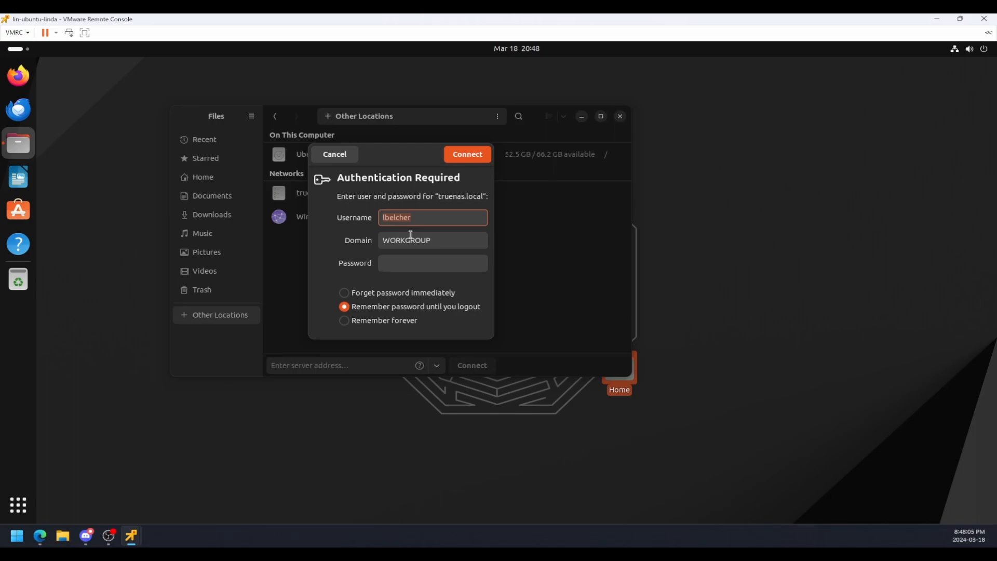
{"action": "key", "text": "Tab"}
{"action": "key", "text": "Tab"}
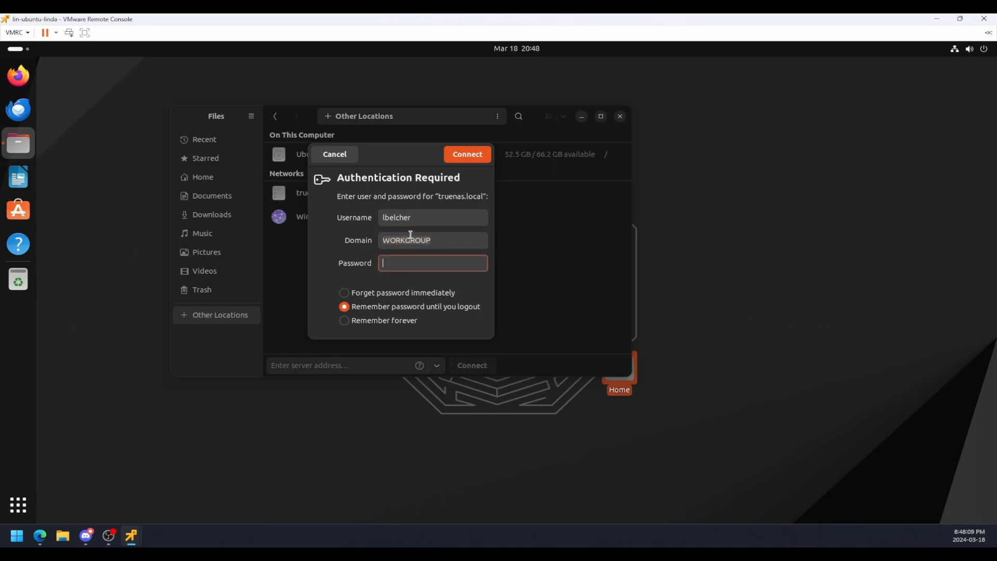
{"action": "type", "text": "••••••••"}
{"action": "key", "text": "Return"}
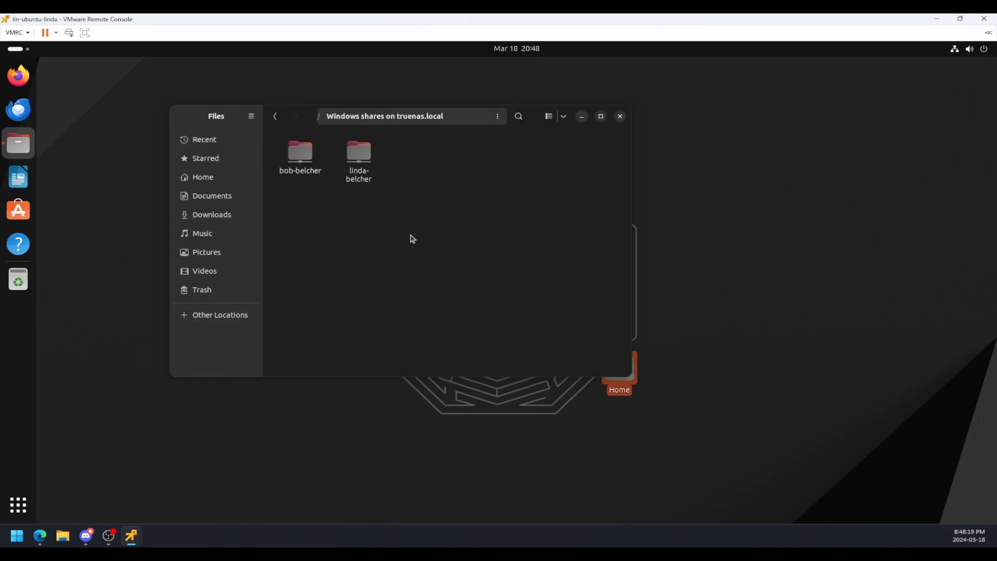
Open the second user's share on truenas.local.
{"action": "double_click", "coordinate": [349, 162]}
{"action": "right_click", "coordinate": [281, 285]}
{"action": "left_click", "coordinate": [336, 243]}
{"action": "right_click", "coordinate": [342, 158]}
{"action": "left_click", "coordinate": [311, 195]}
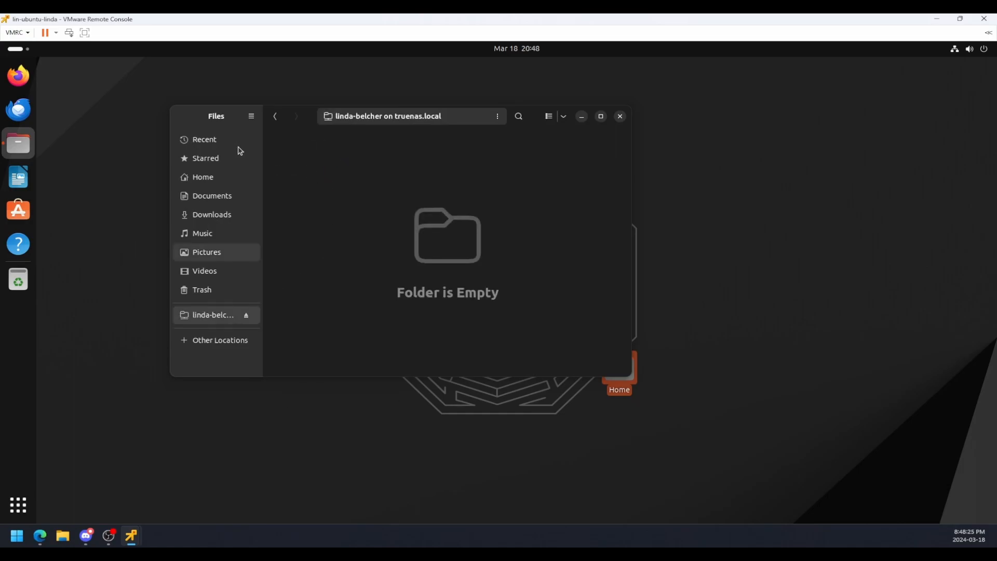
Launch Firefox, skip its welcome setup pages and close the privacy notice tab.
{"action": "left_click", "coordinate": [19, 178]}
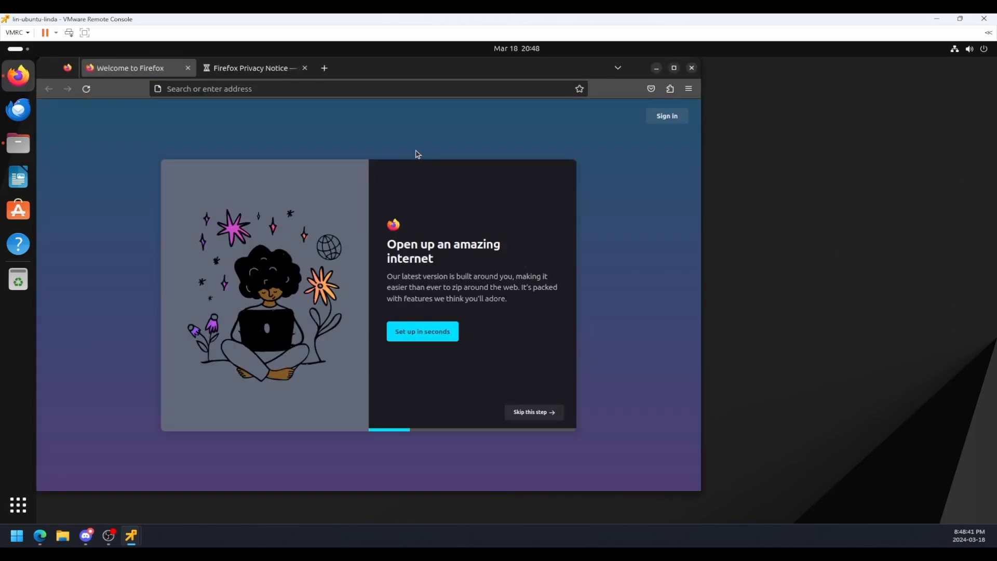
{"action": "left_click", "coordinate": [515, 414]}
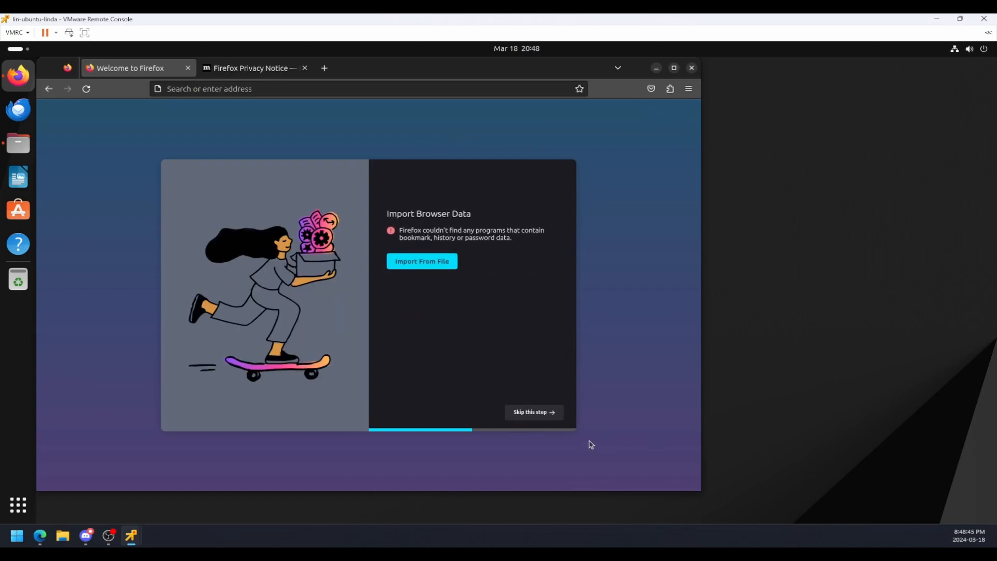
{"action": "left_click", "coordinate": [545, 418]}
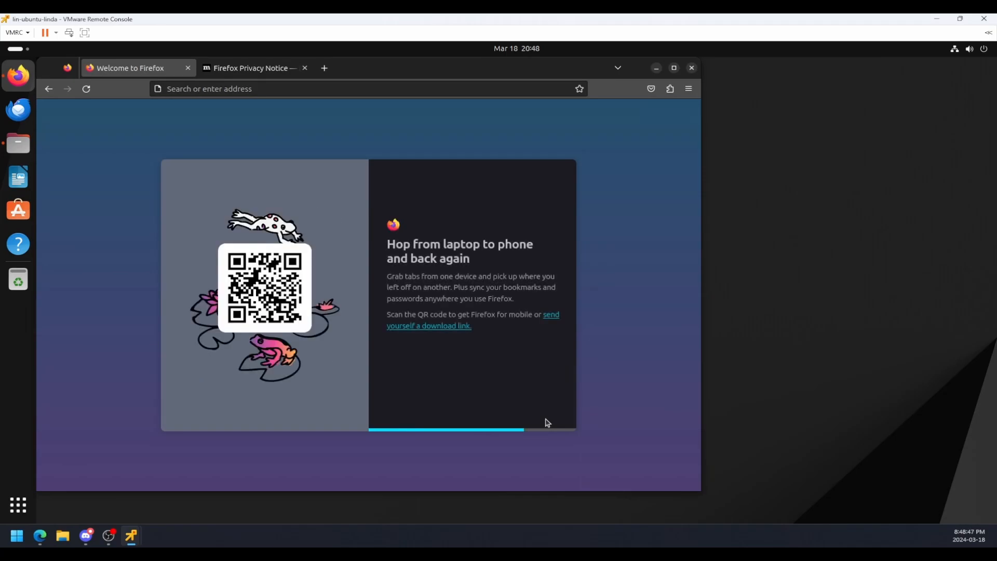
{"action": "left_click", "coordinate": [545, 418]}
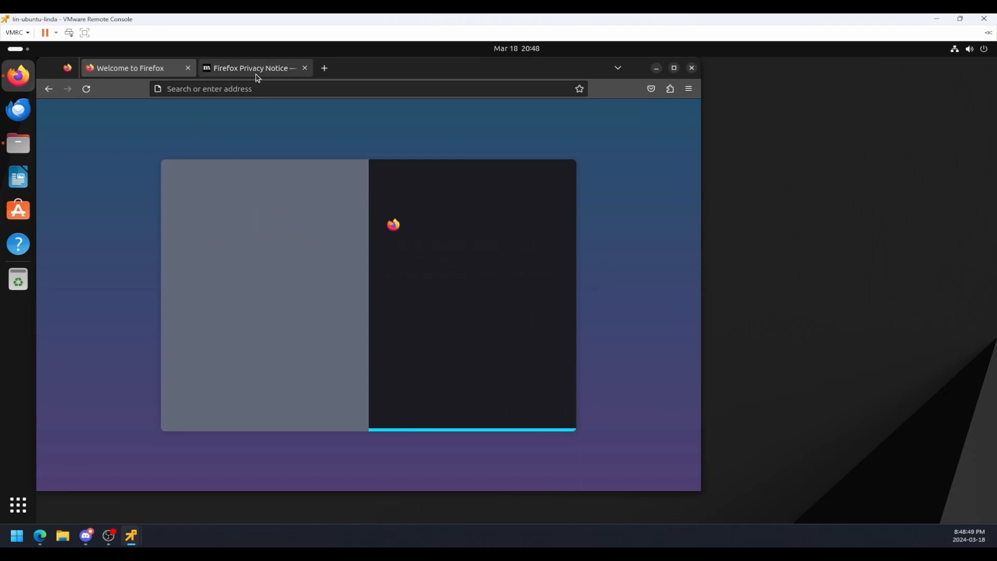
{"action": "left_click", "coordinate": [254, 69]}
{"action": "left_click", "coordinate": [306, 69]}
Search google.ca for cat pictures and move the browser window aside to expose the Files window.
{"action": "left_click", "coordinate": [298, 88]}
{"action": "type", "text": "google.ca"}
{"action": "key", "text": "Return"}
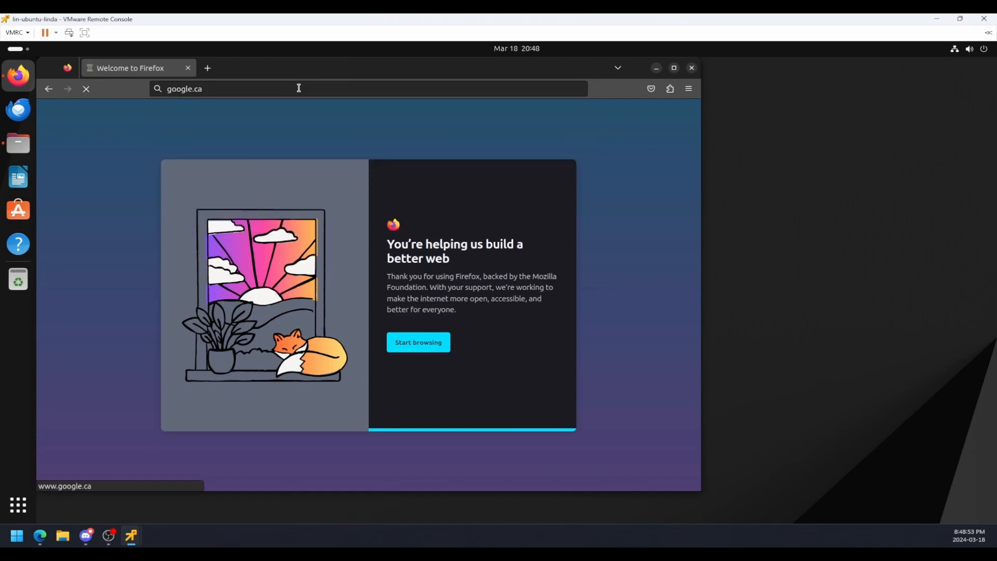
{"action": "type", "text": "cat "}
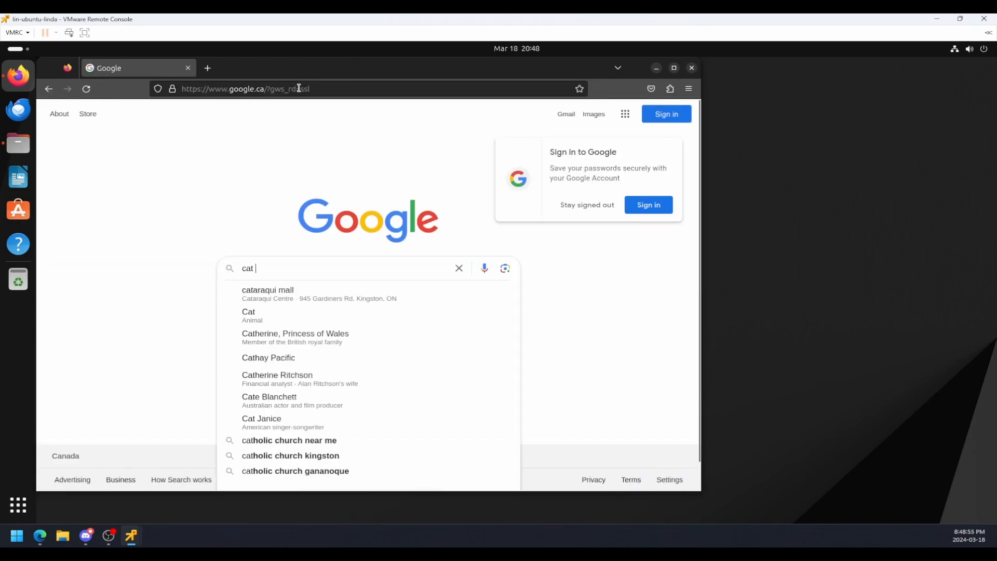
{"action": "type", "text": "picures"}
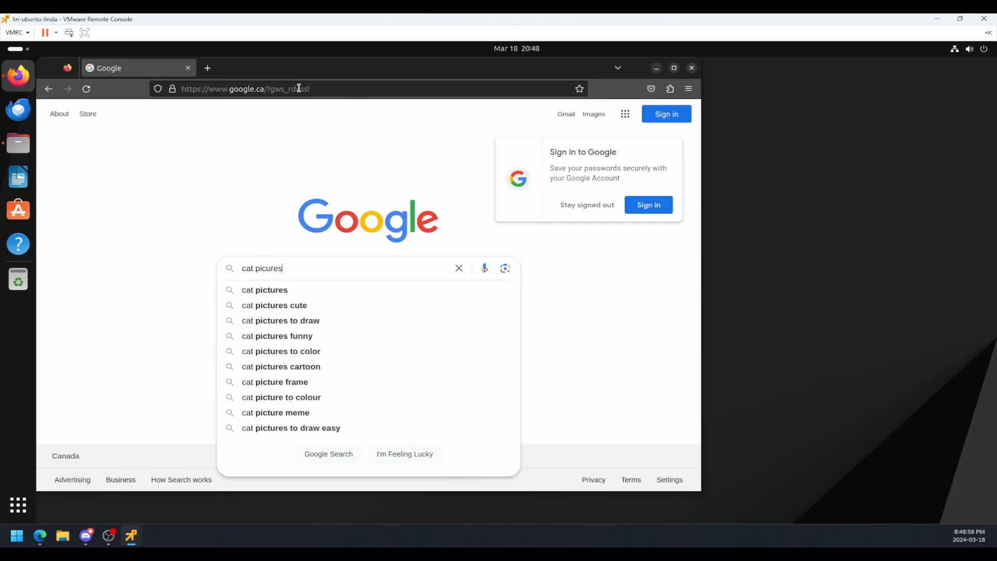
{"action": "key", "text": "Return"}
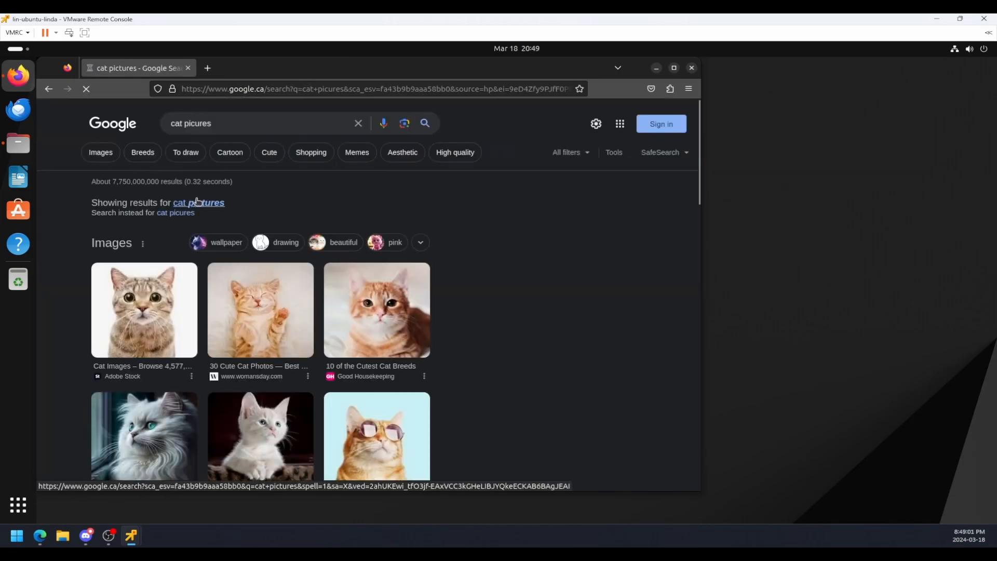
{"action": "left_click_drag", "start_coordinate": [468, 63], "coordinate": [808, 50]}
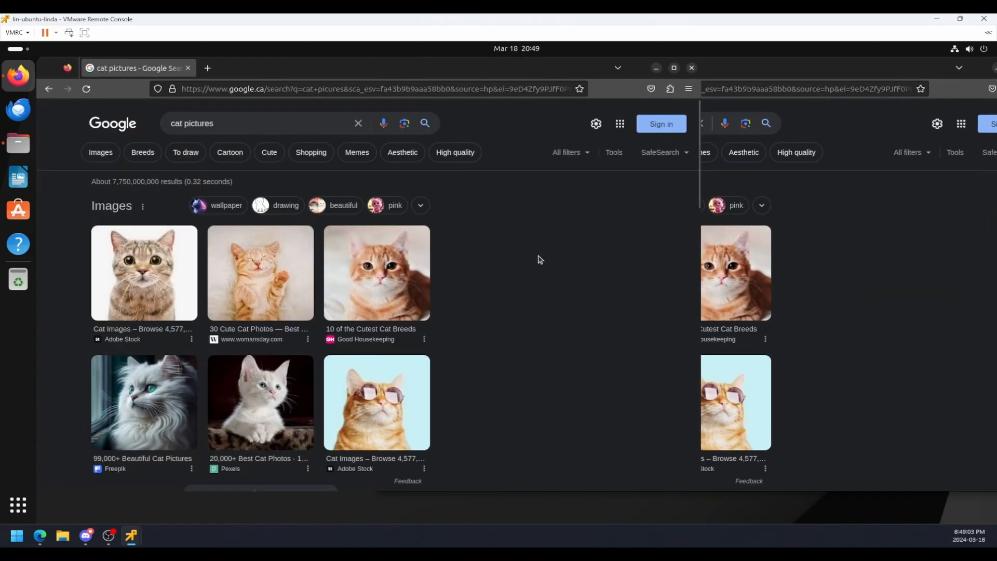
{"action": "left_click_drag", "start_coordinate": [528, 74], "coordinate": [737, 131]}
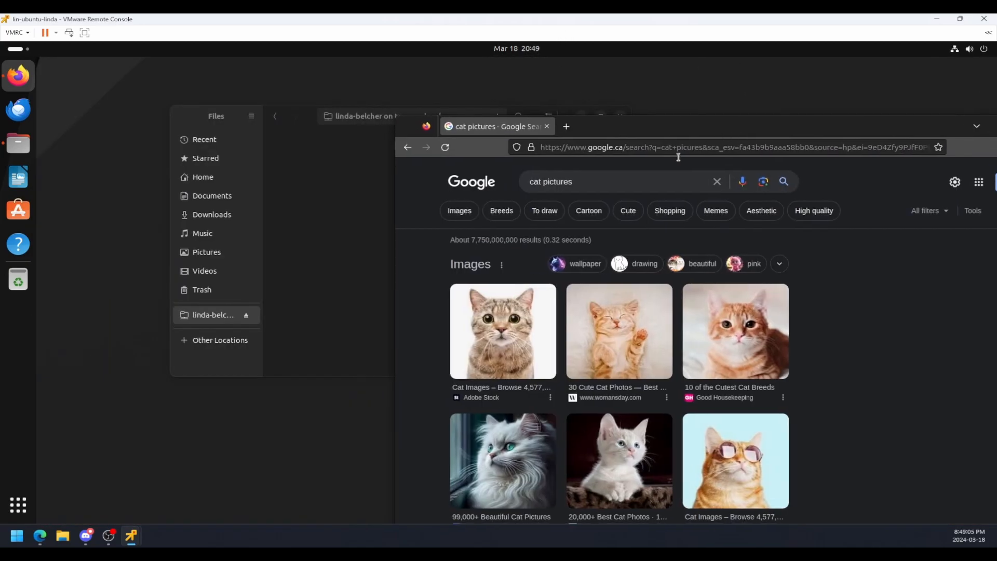
Drop the first cat thumbnail into the second user's share and permanently delete the resulting text file.
{"action": "left_click_drag", "start_coordinate": [503, 340], "coordinate": [329, 238]}
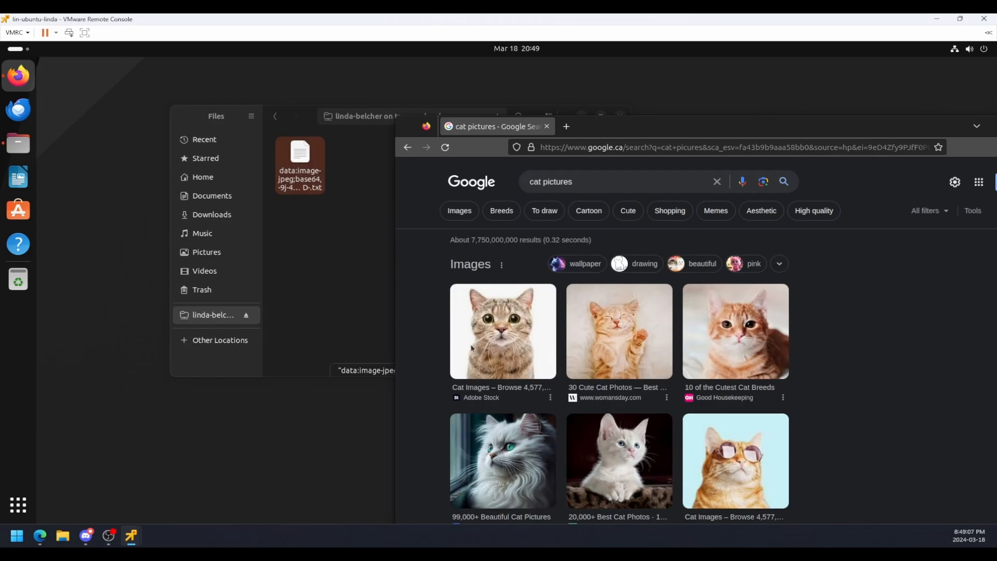
{"action": "left_click", "coordinate": [324, 179]}
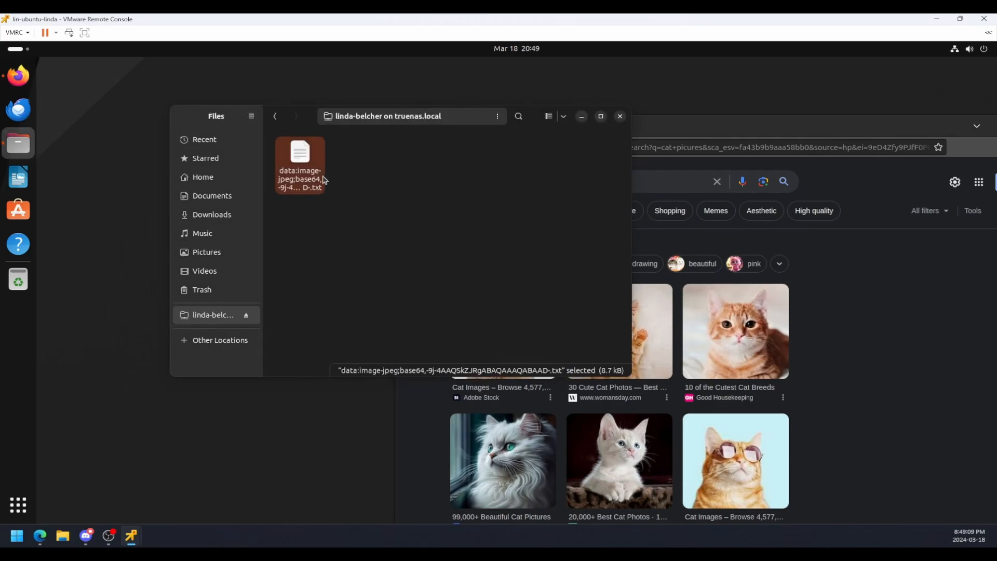
{"action": "key", "text": "Delete"}
{"action": "left_click", "coordinate": [447, 274]}
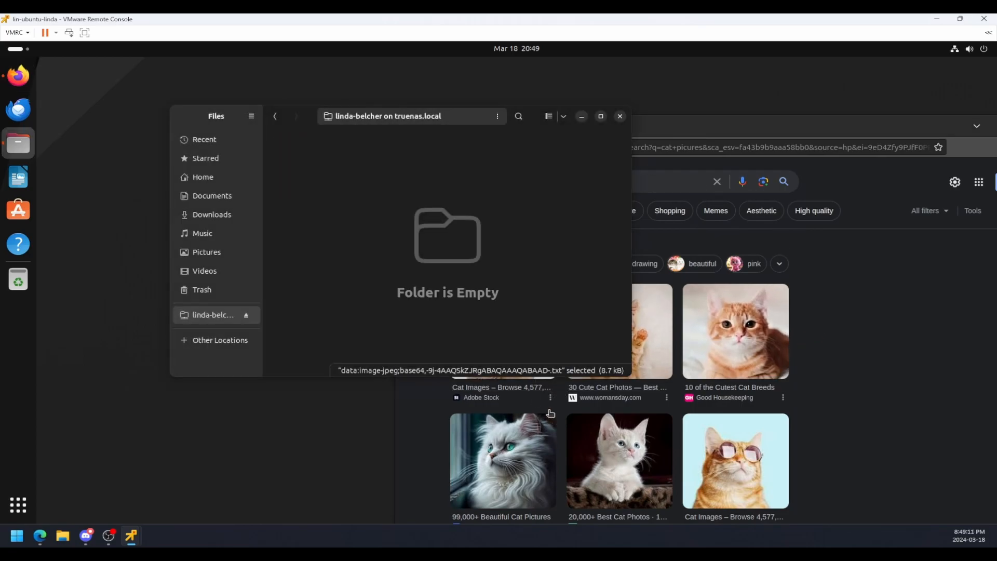
Preview the first cat result, maximize the Files window and drop the large preview image into the second user's share.
{"action": "left_click", "coordinate": [404, 417]}
{"action": "left_click", "coordinate": [501, 335]}
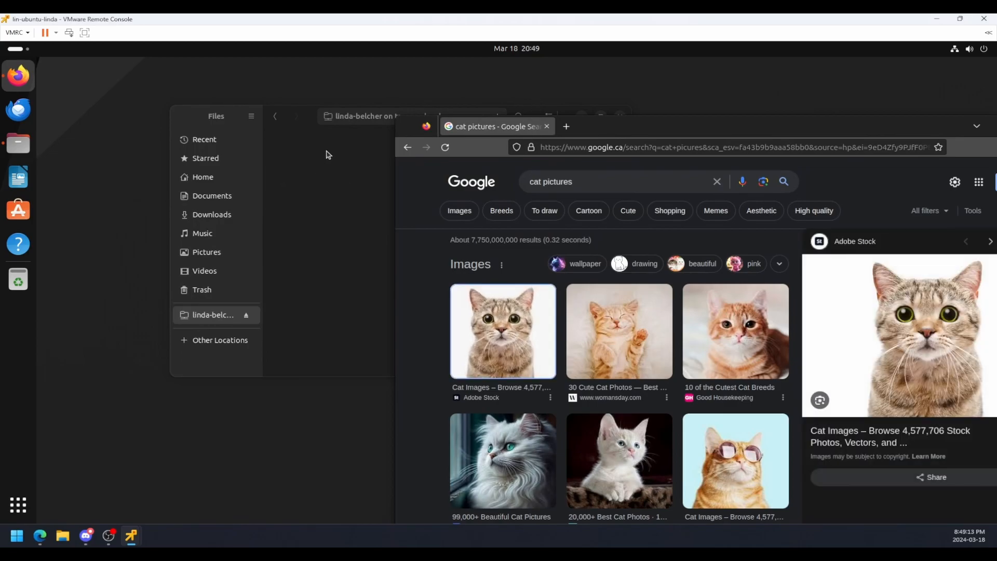
{"action": "left_click", "coordinate": [327, 160]}
{"action": "left_click_drag", "start_coordinate": [502, 113], "coordinate": [452, 100]}
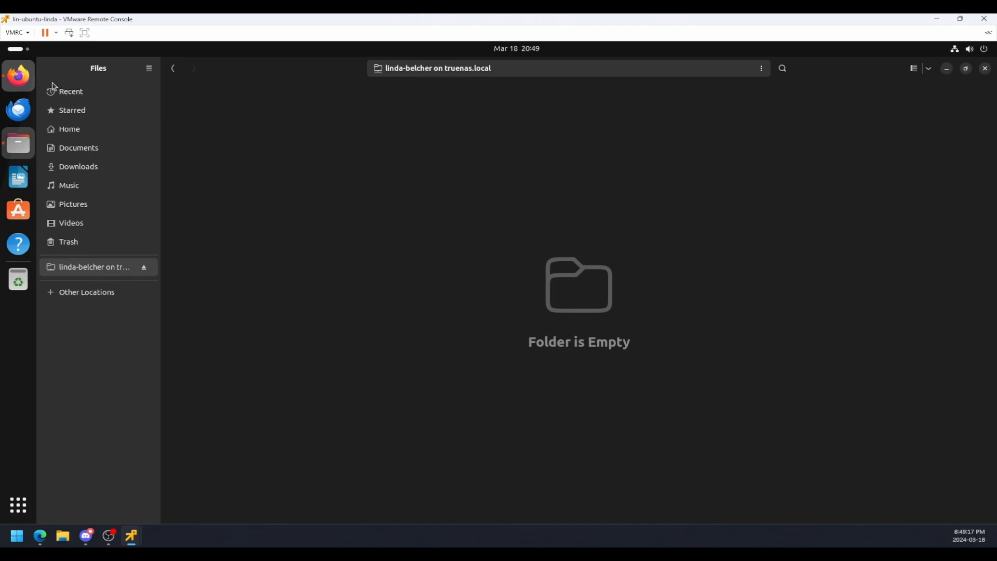
{"action": "left_click", "coordinate": [18, 76]}
{"action": "left_click_drag", "start_coordinate": [906, 333], "coordinate": [285, 254]}
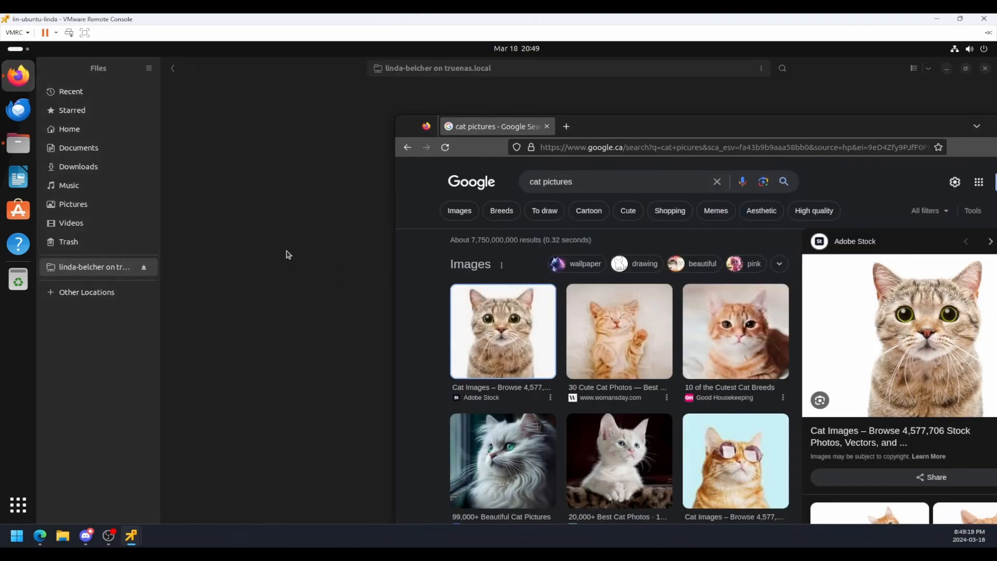
{"action": "right_click", "coordinate": [902, 344]}
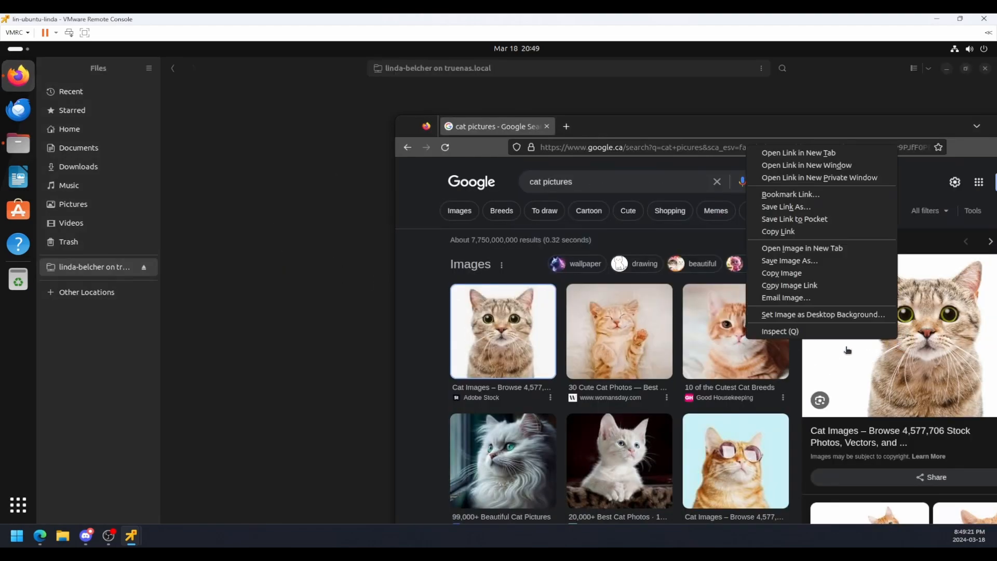
{"action": "left_click", "coordinate": [800, 262]}
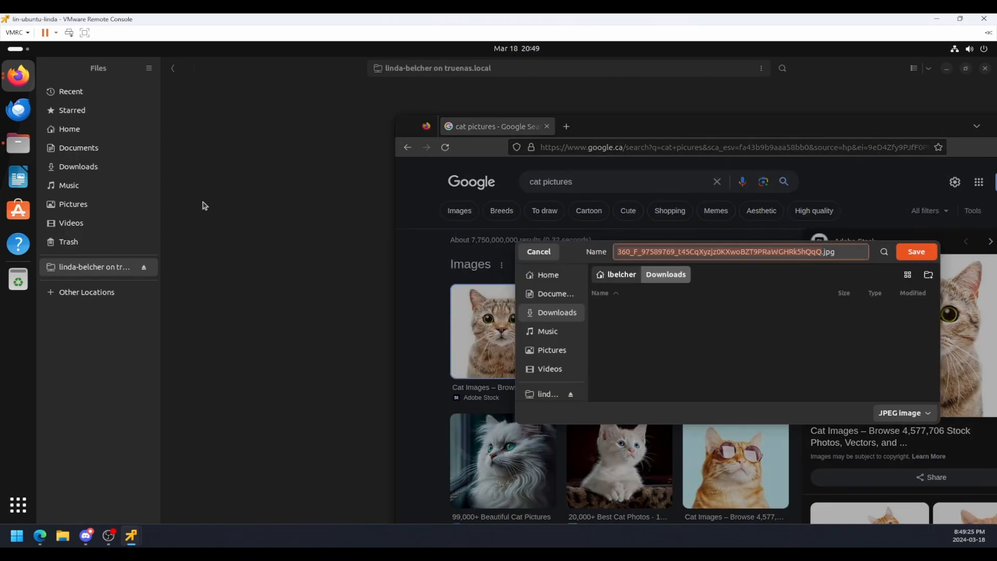
{"action": "left_click", "coordinate": [608, 268]}
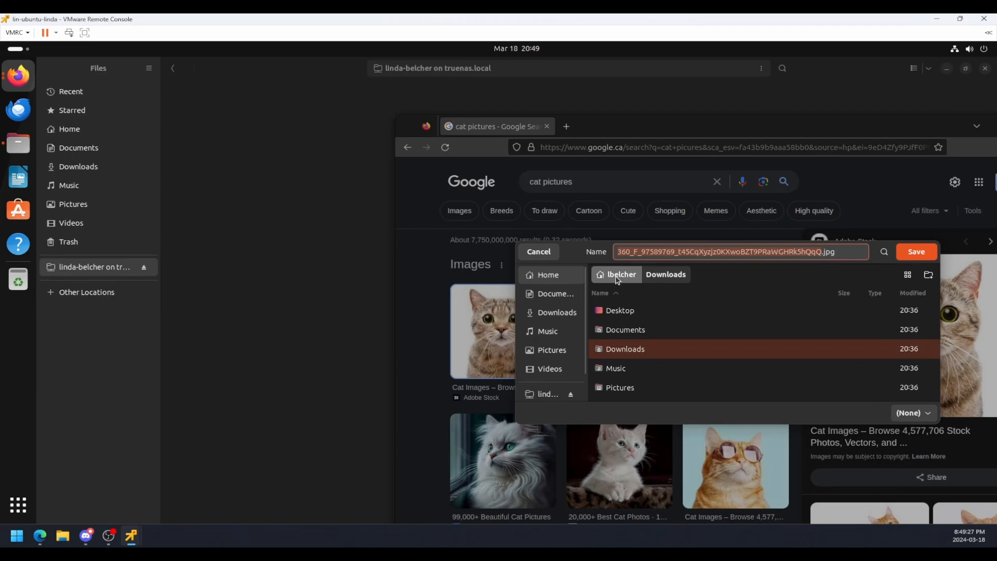
{"action": "scroll", "coordinate": [554, 386], "scroll_direction": "down", "scroll_amount": 1}
{"action": "scroll", "coordinate": [554, 391], "scroll_direction": "down", "scroll_amount": 1}
{"action": "left_click", "coordinate": [542, 364]}
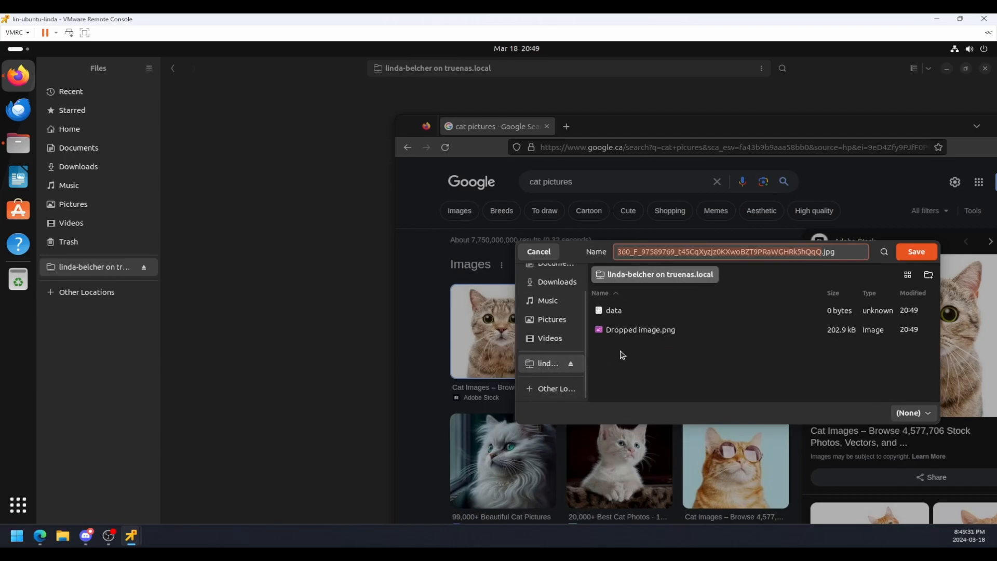
{"action": "left_click", "coordinate": [644, 330]}
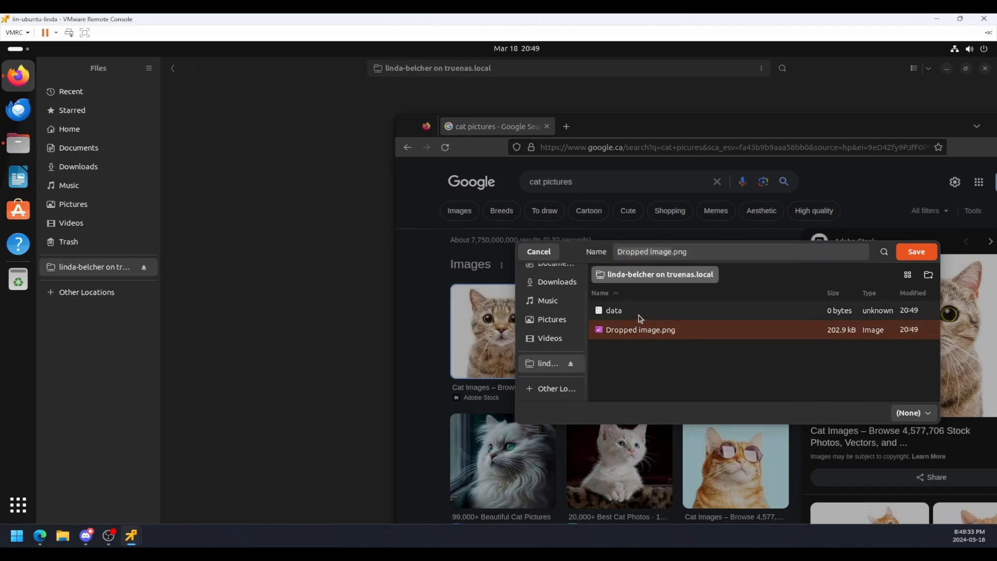
{"action": "left_click", "coordinate": [641, 318]}
{"action": "left_click", "coordinate": [661, 332]}
{"action": "left_click", "coordinate": [537, 253]}
Save the previewed Adobe Stock cat image as a JPEG in the second user's share, keeping the suggested file name.
{"action": "right_click", "coordinate": [763, 326]}
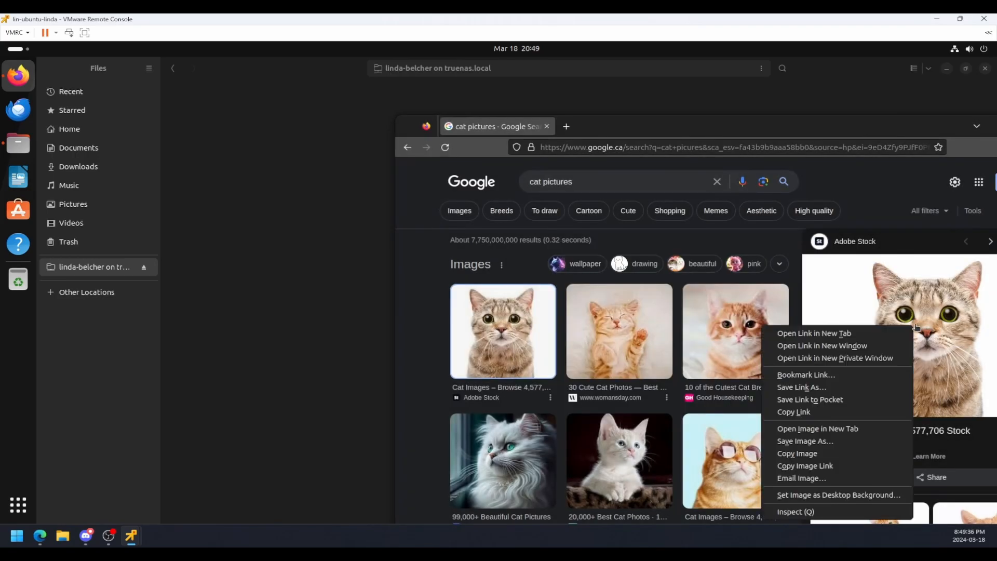
{"action": "left_click", "coordinate": [806, 441]}
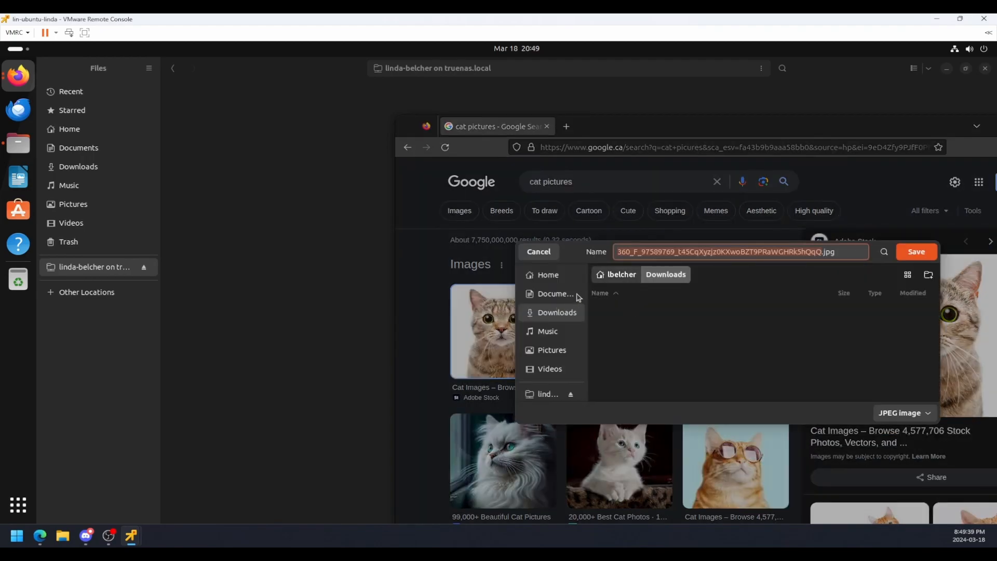
{"action": "left_click", "coordinate": [552, 393]}
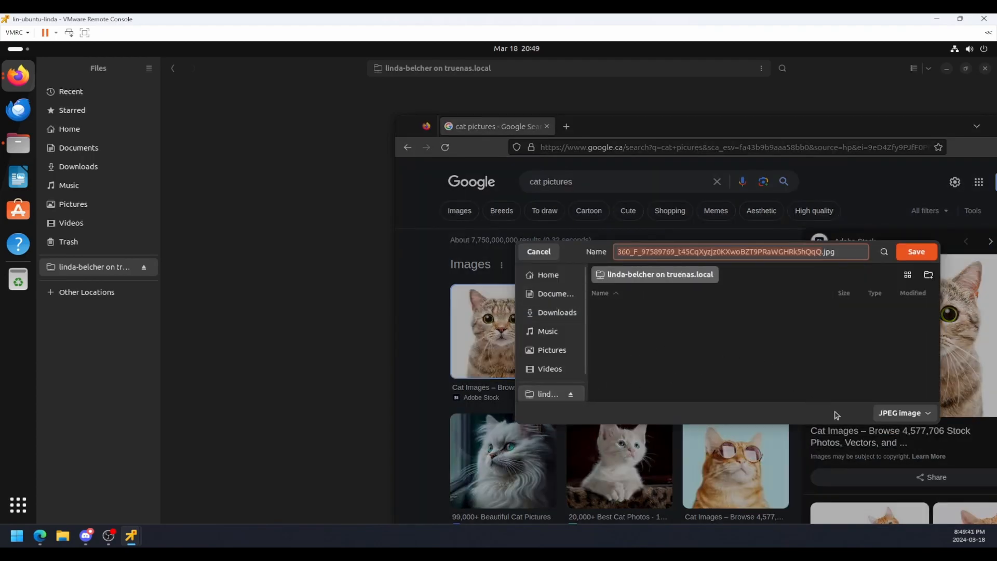
{"action": "left_click", "coordinate": [920, 254]}
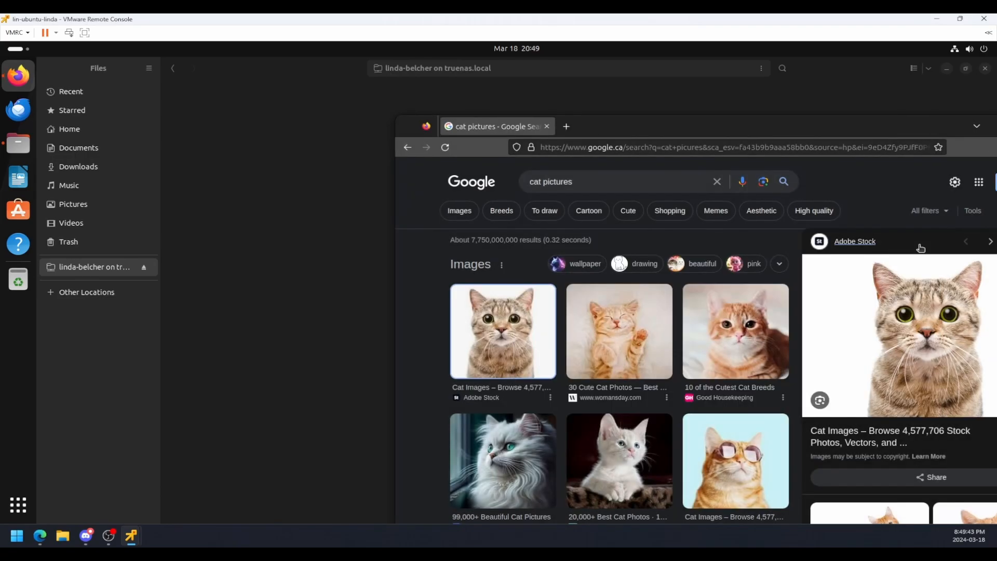
Preview the womansday.com kitten result and save the image as a JPEG in the second user's share, keeping the suggested file name.
{"action": "left_click", "coordinate": [618, 313]}
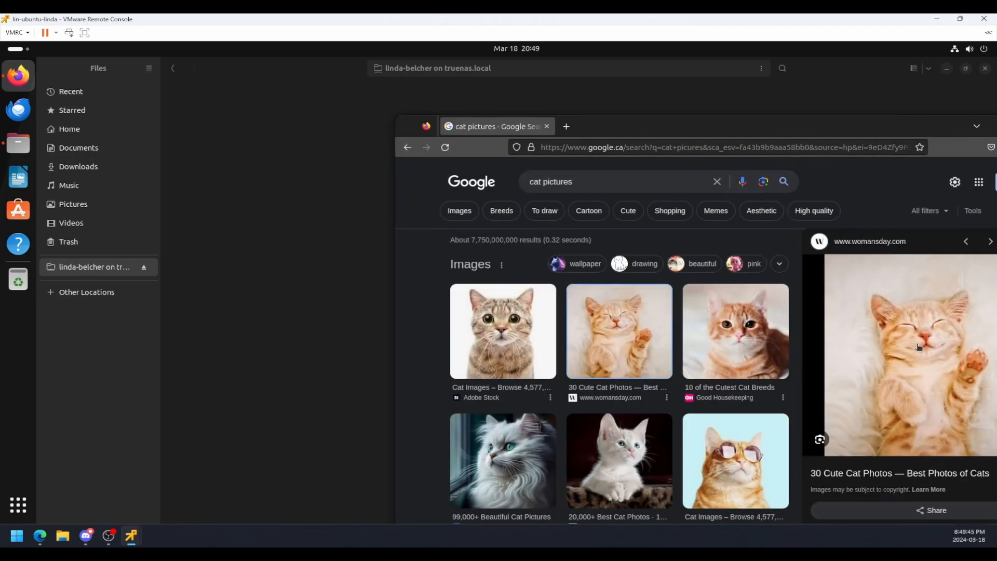
{"action": "right_click", "coordinate": [929, 343]}
{"action": "left_click", "coordinate": [836, 262]}
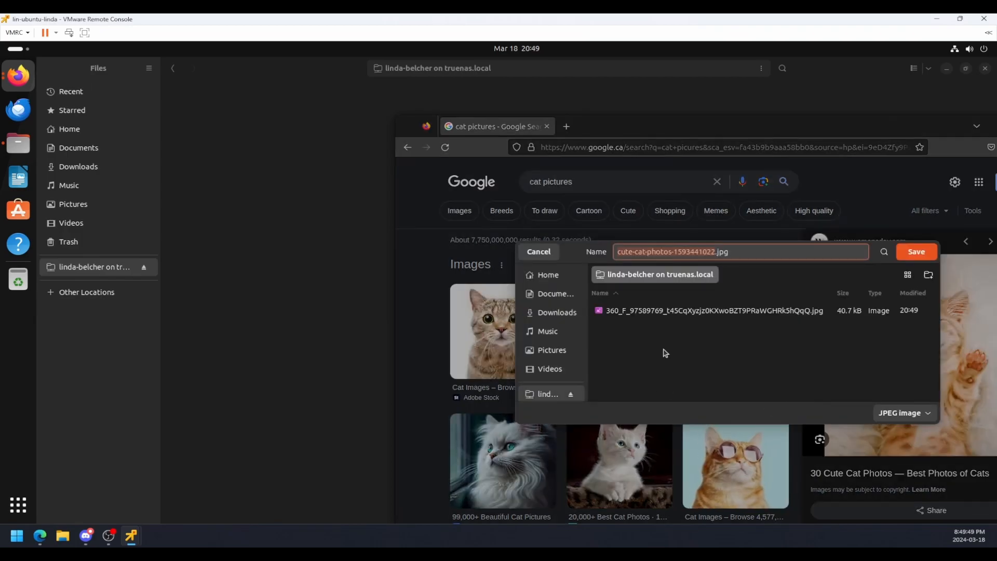
{"action": "left_click", "coordinate": [905, 413]}
{"action": "left_click", "coordinate": [884, 387]}
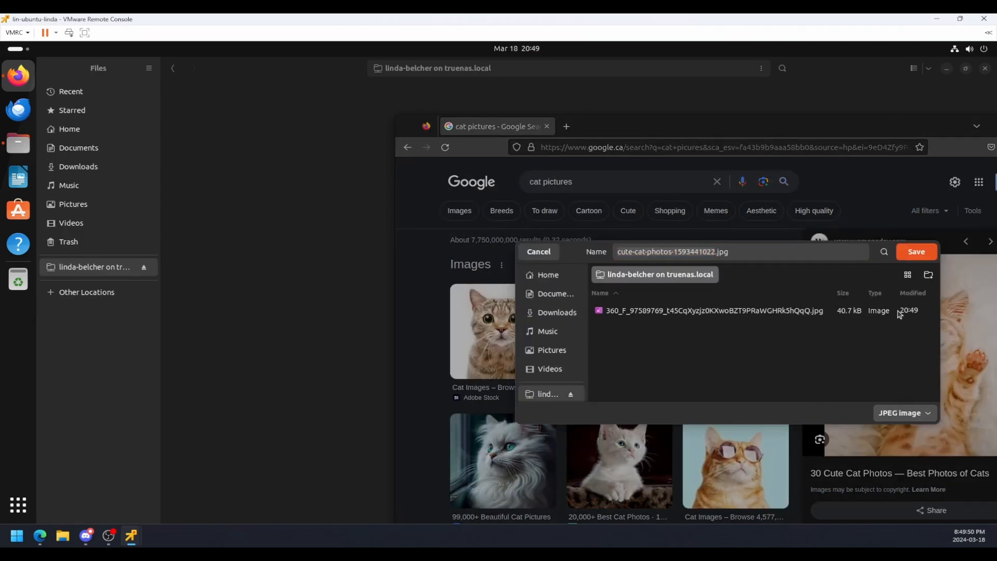
{"action": "left_click", "coordinate": [916, 252]}
Preview the Freepik white cat result and save the image as an AVIF file in the second user's share, keeping the suggested name.
{"action": "left_click", "coordinate": [503, 460]}
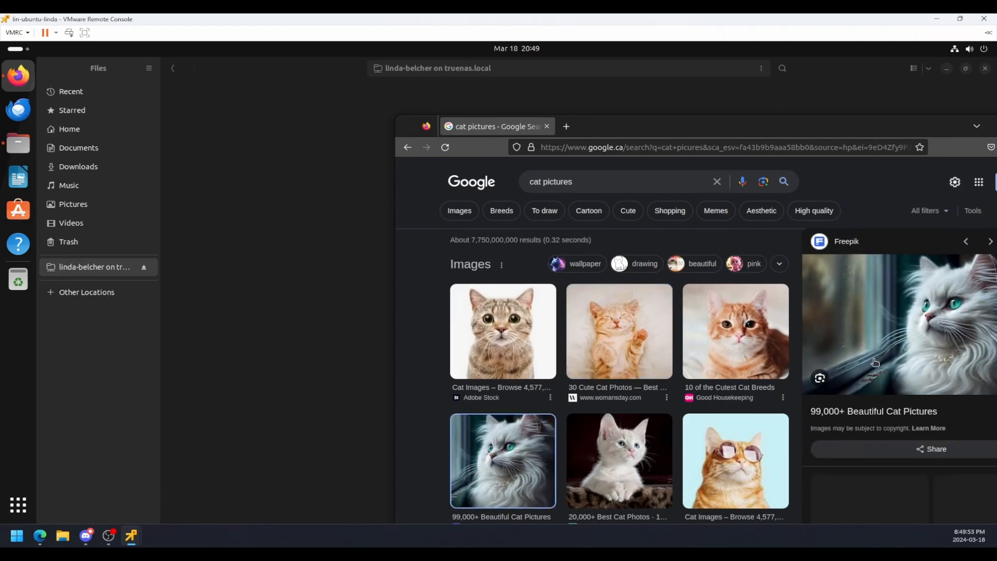
{"action": "right_click", "coordinate": [882, 339]}
{"action": "left_click", "coordinate": [793, 259]}
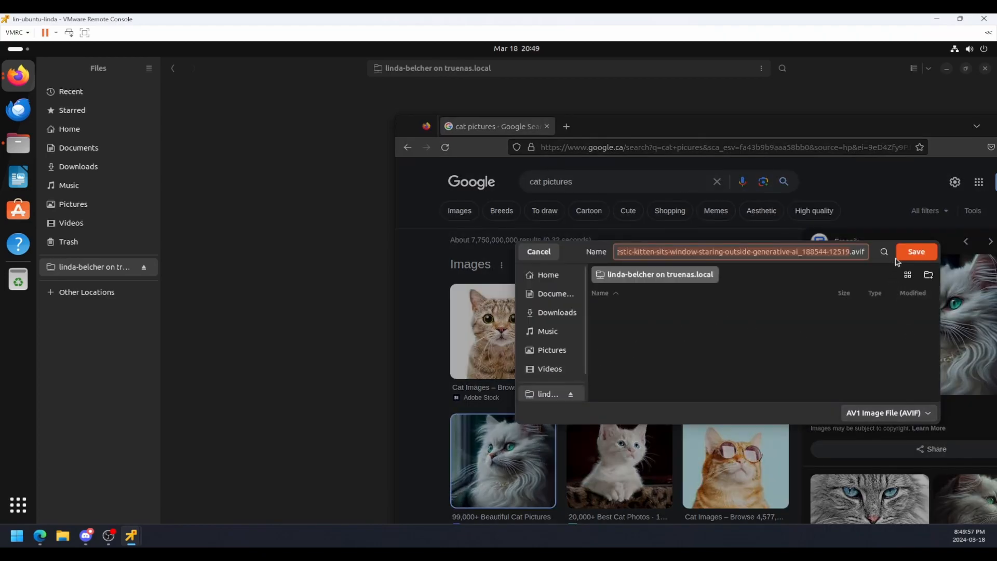
{"action": "left_click", "coordinate": [916, 252]}
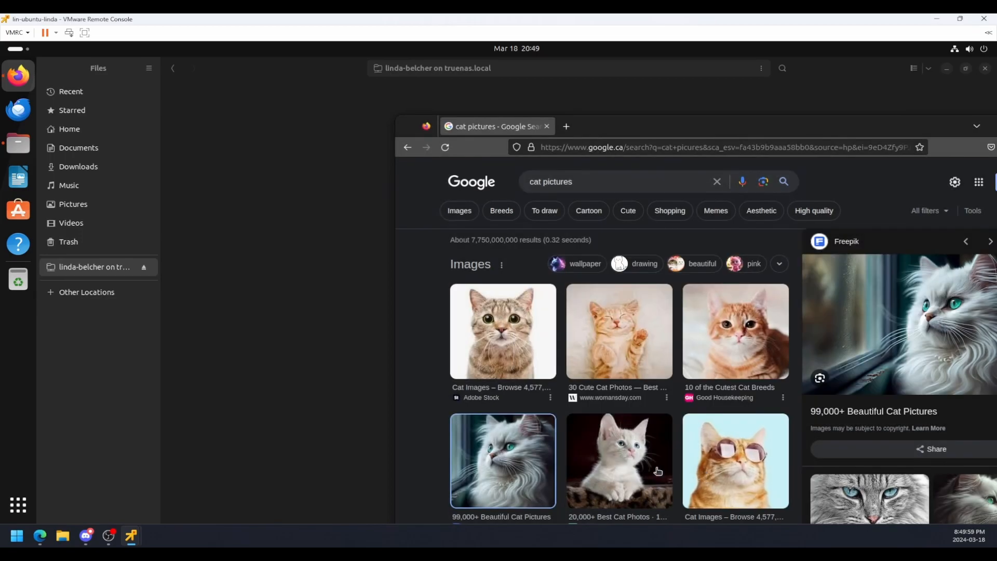
Preview the Adobe Stock cat wearing sunglasses and save the image as a JPEG in the second user's share under the suggested name.
{"action": "left_click", "coordinate": [737, 462]}
{"action": "right_click", "coordinate": [857, 343]}
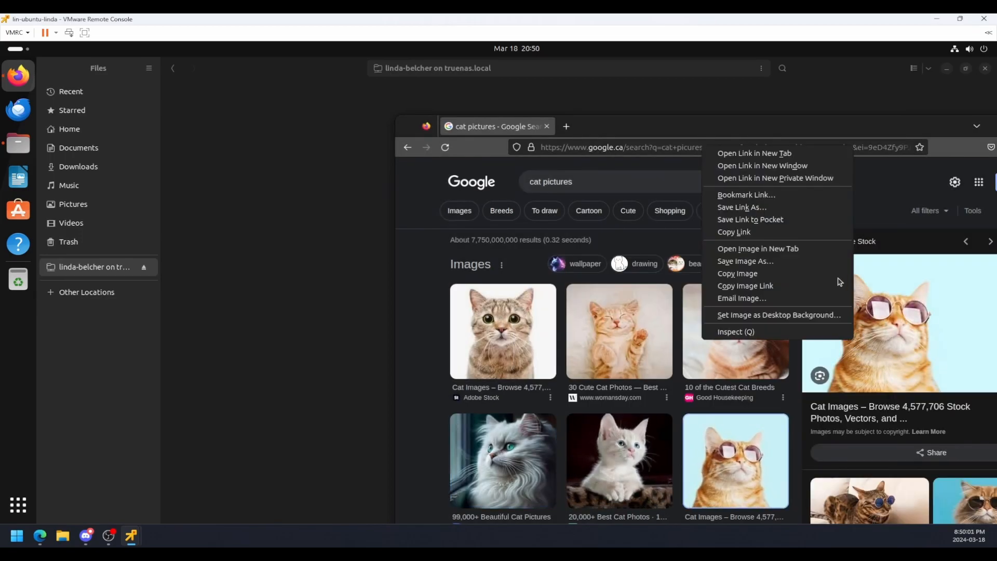
{"action": "left_click", "coordinate": [776, 262]}
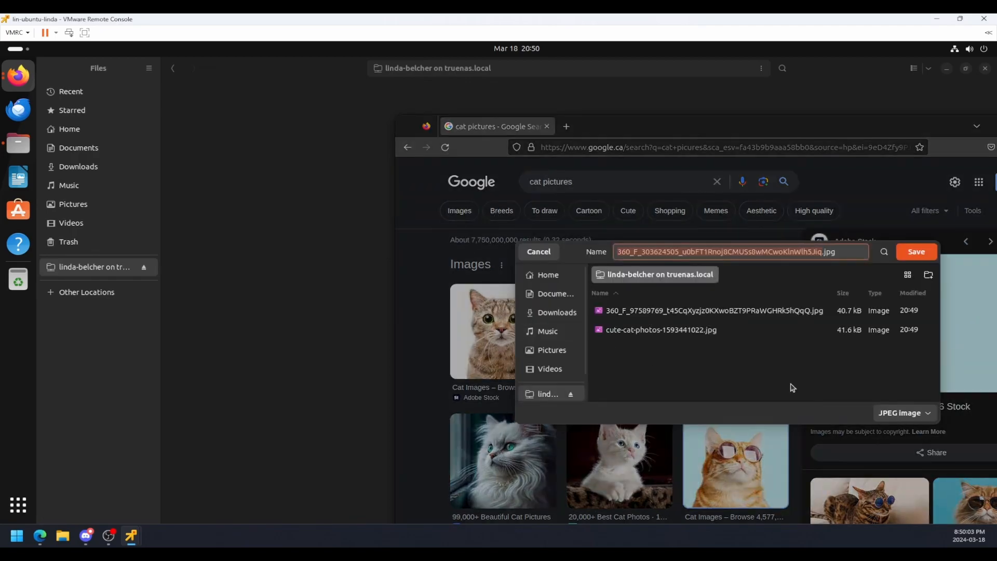
{"action": "left_click", "coordinate": [892, 410]}
{"action": "left_click", "coordinate": [911, 252]}
Bring the Files window forward and permanently delete the data file and Dropped image.png from the second user's share.
{"action": "left_click", "coordinate": [208, 199]}
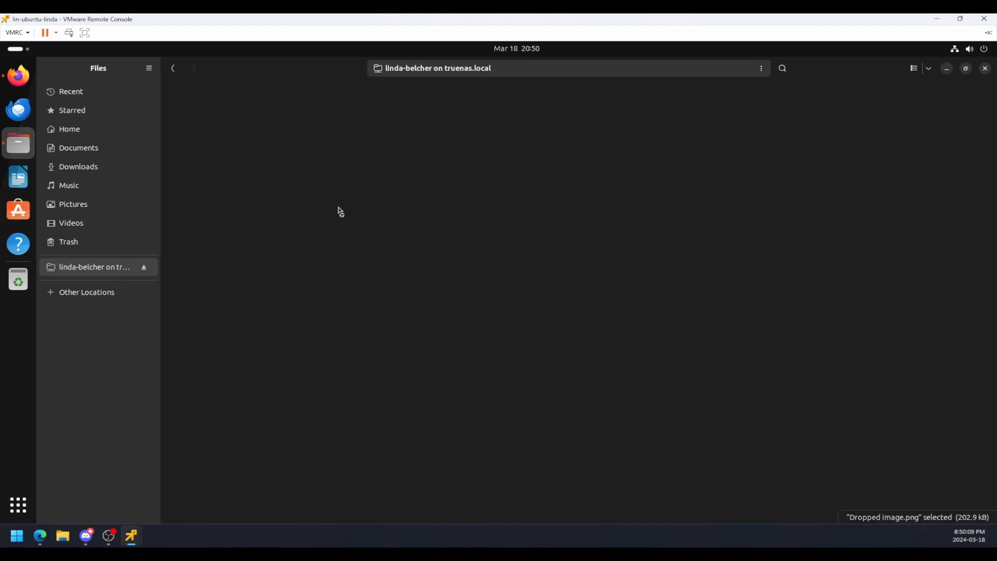
{"action": "left_click", "coordinate": [400, 108], "text": "ctrl"}
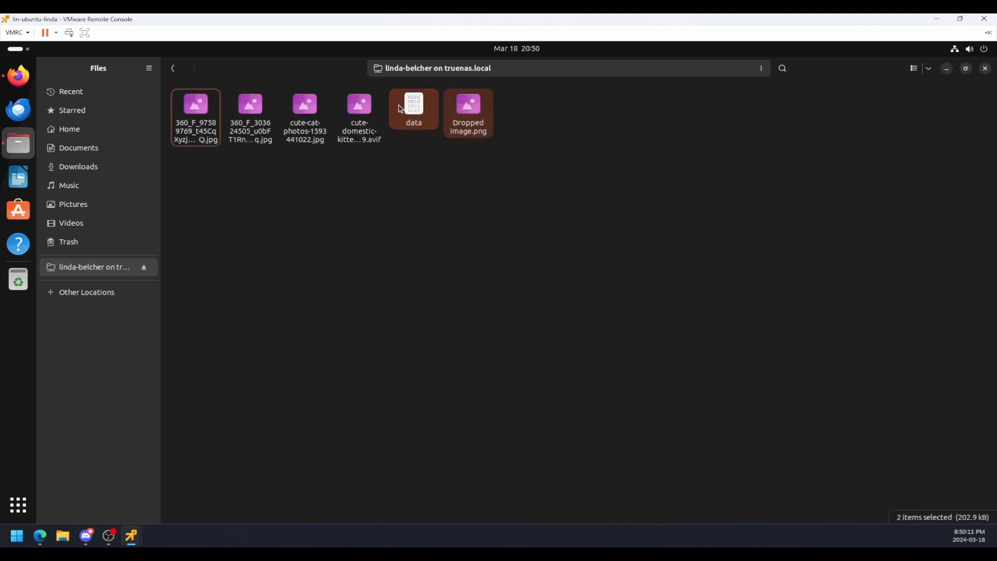
{"action": "key", "text": "shift+Delete"}
{"action": "left_click", "coordinate": [538, 316]}
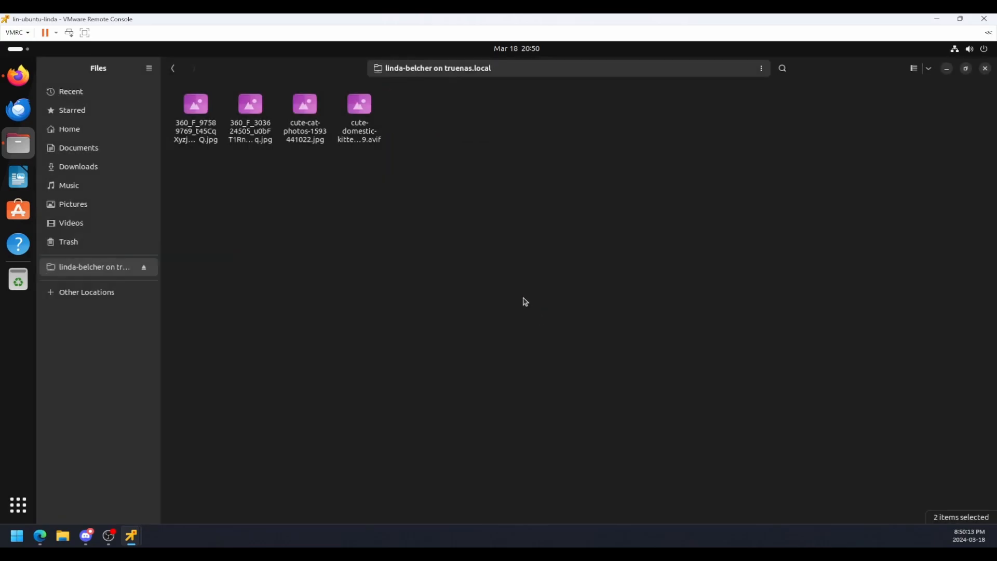
Open the first saved JPEG from the share, cycle through the saved cat pictures in the image viewer and close it.
{"action": "left_click", "coordinate": [203, 113]}
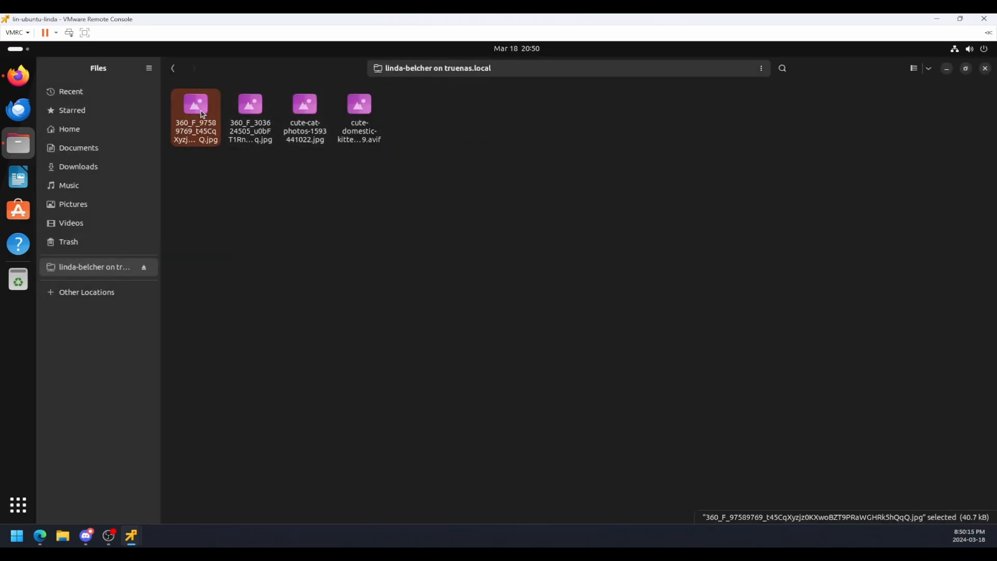
{"action": "double_click", "coordinate": [202, 113]}
{"action": "key", "text": "Right"}
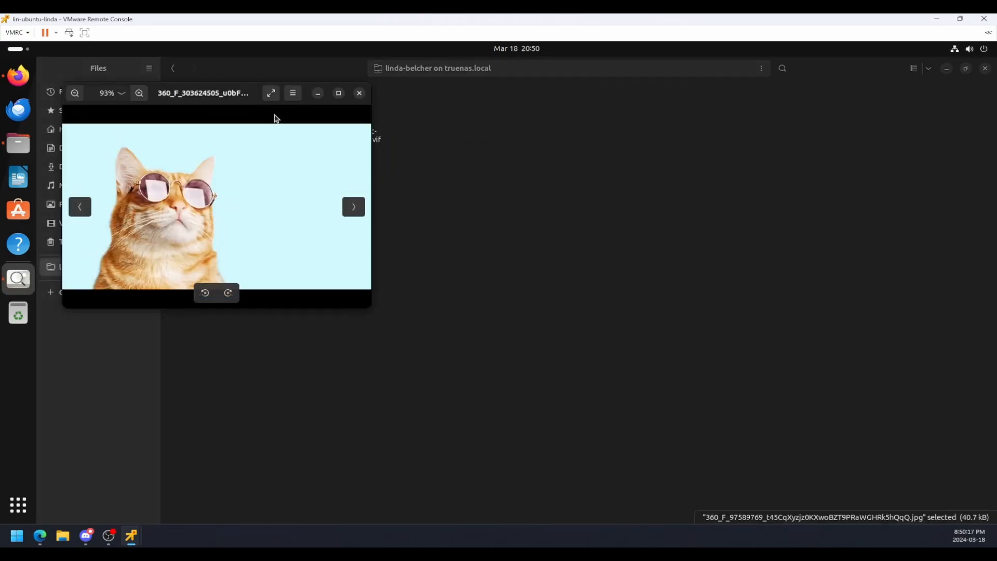
{"action": "key", "text": "Right"}
{"action": "key", "text": "Right"}
{"action": "key", "text": "Right"}
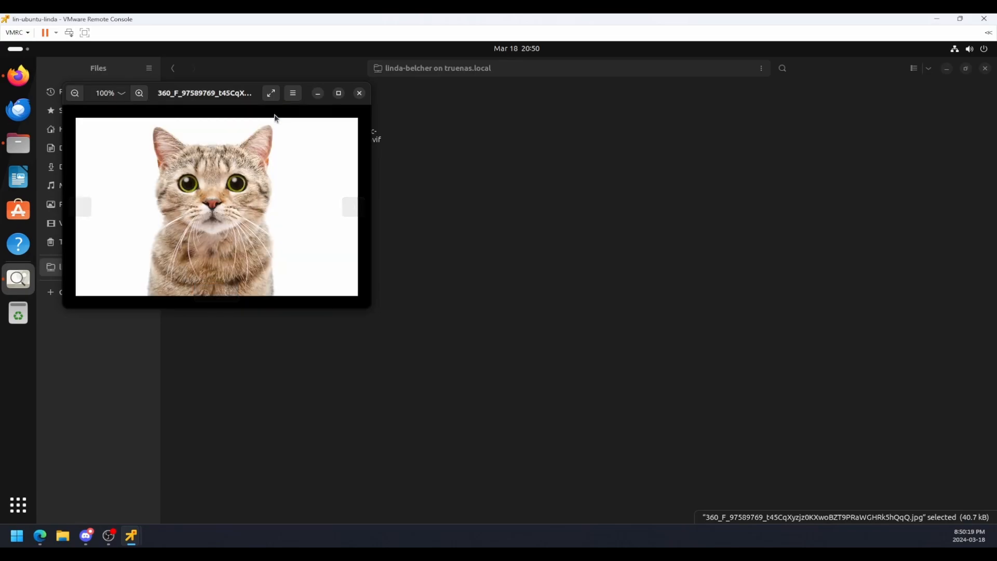
{"action": "key", "text": "Right"}
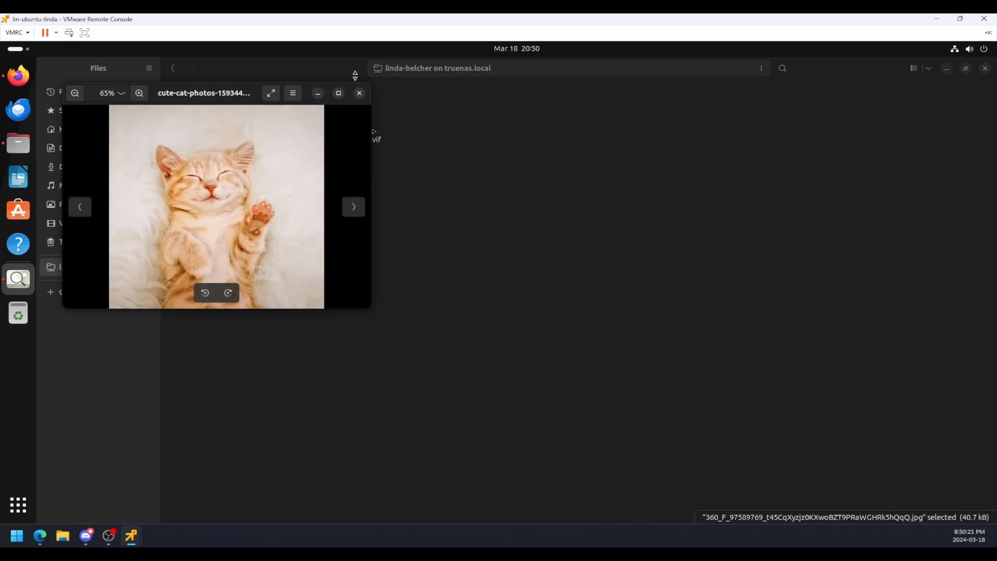
{"action": "left_click", "coordinate": [360, 93]}
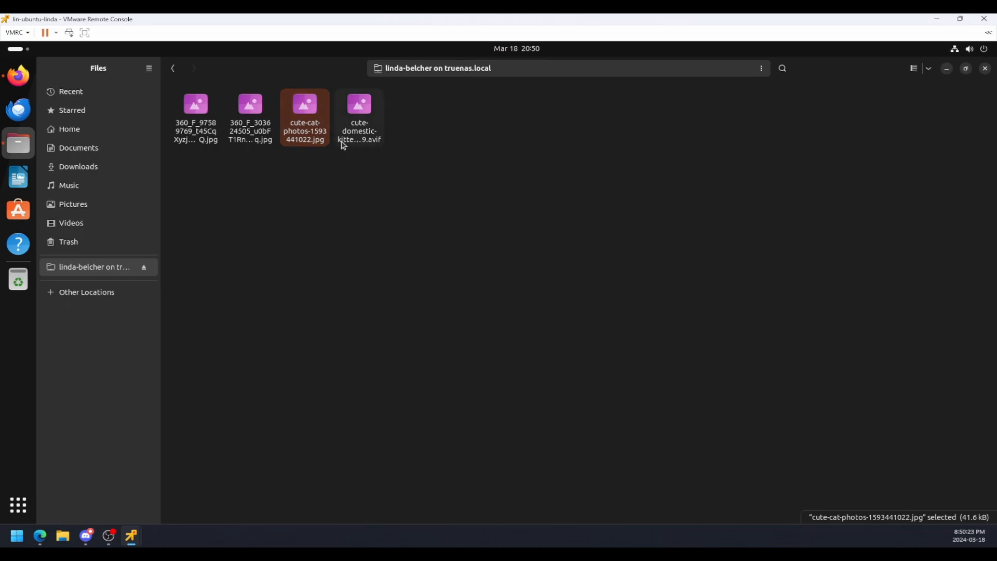
Open the cute-cat-photos image and both 360_F JPEGs individually from the share, closing the viewer after each one.
{"action": "key", "text": "Return"}
{"action": "left_click", "coordinate": [409, 94]}
{"action": "left_click", "coordinate": [249, 106]}
{"action": "key", "text": "Return"}
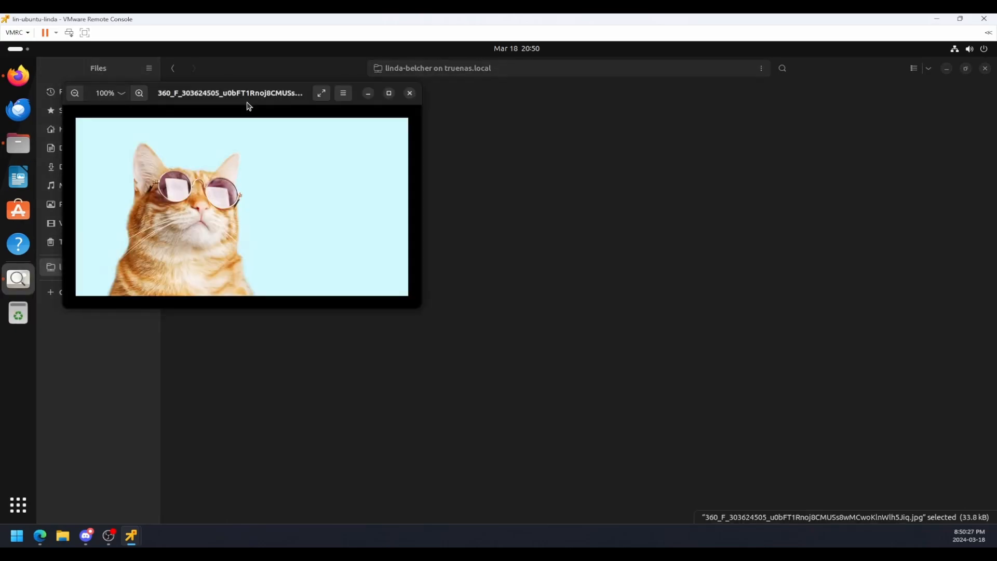
{"action": "left_click", "coordinate": [407, 93]}
{"action": "left_click", "coordinate": [204, 123]}
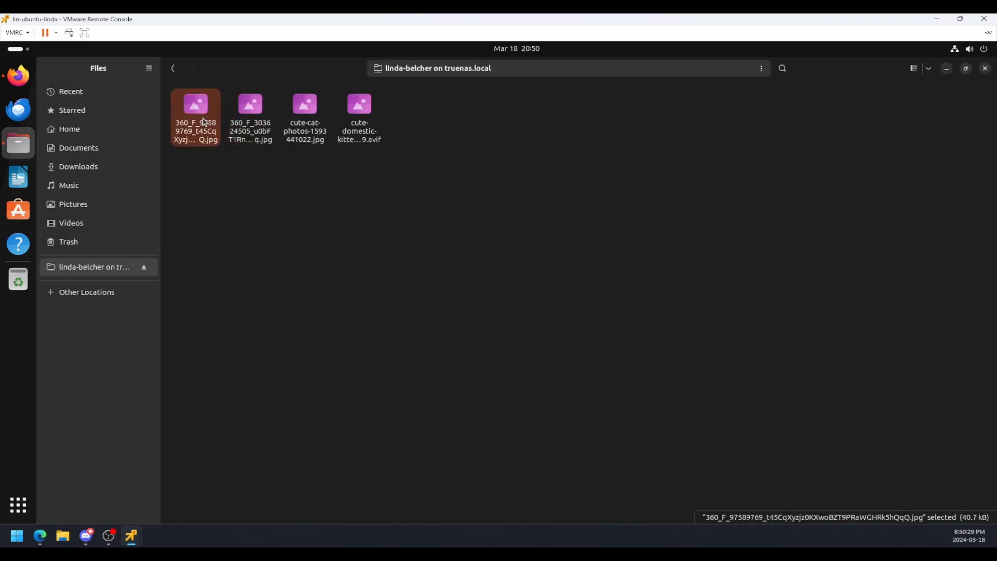
{"action": "key", "text": "Return"}
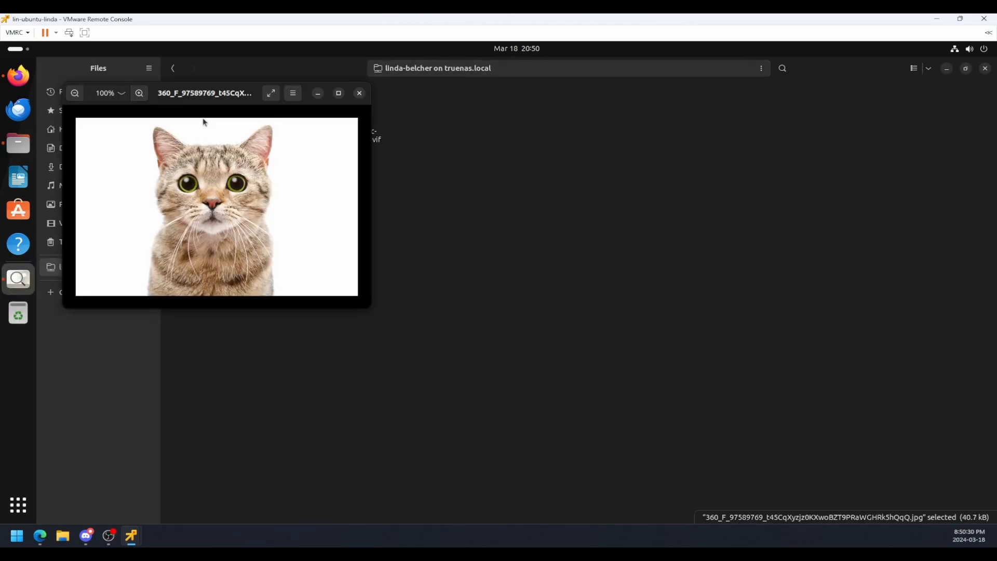
{"action": "left_click", "coordinate": [356, 94]}
Try to view the AVIF kitten image from the share in Shotwell and close the program.
{"action": "left_click", "coordinate": [372, 114]}
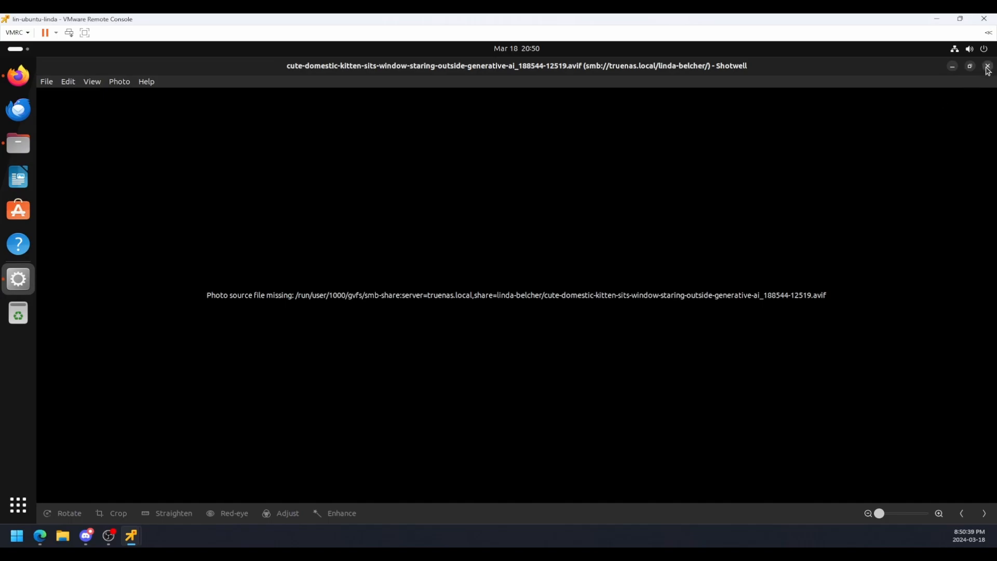
{"action": "left_click", "coordinate": [987, 67]}
{"action": "left_click", "coordinate": [579, 196]}
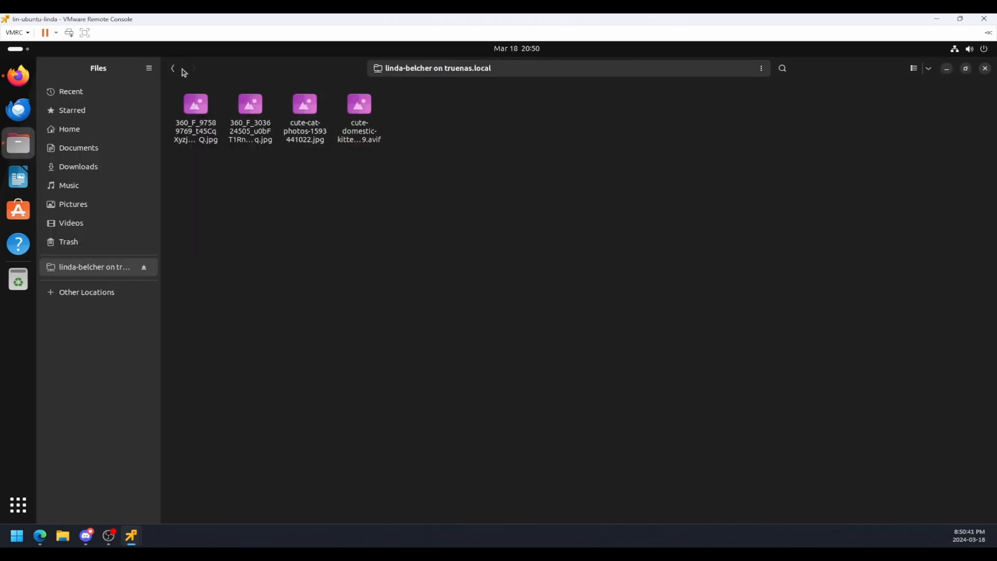
Return to the list of Windows shares on truenas.local and try to open the first user's share, dismissing the resulting dialog.
{"action": "left_click", "coordinate": [175, 69]}
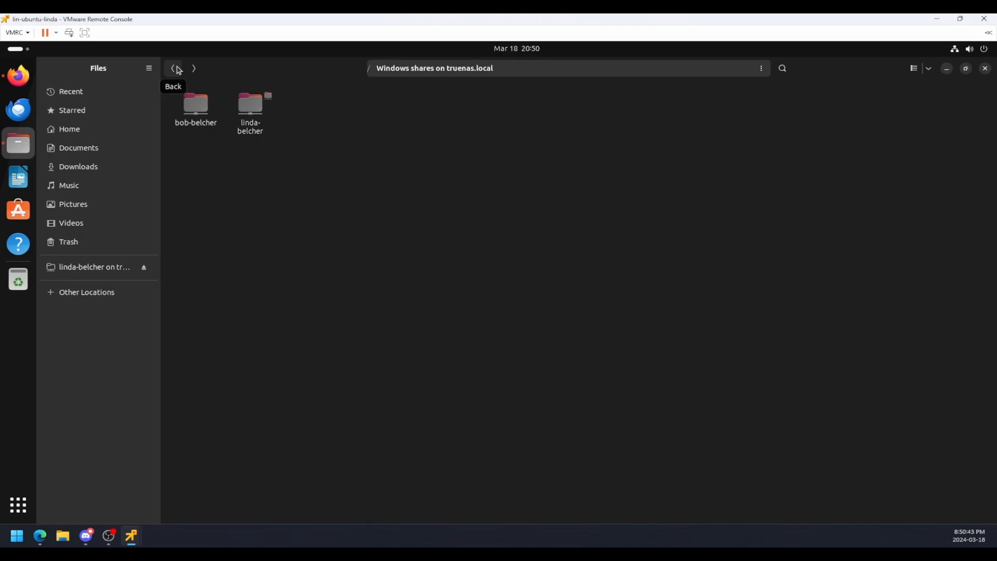
{"action": "left_click", "coordinate": [177, 116]}
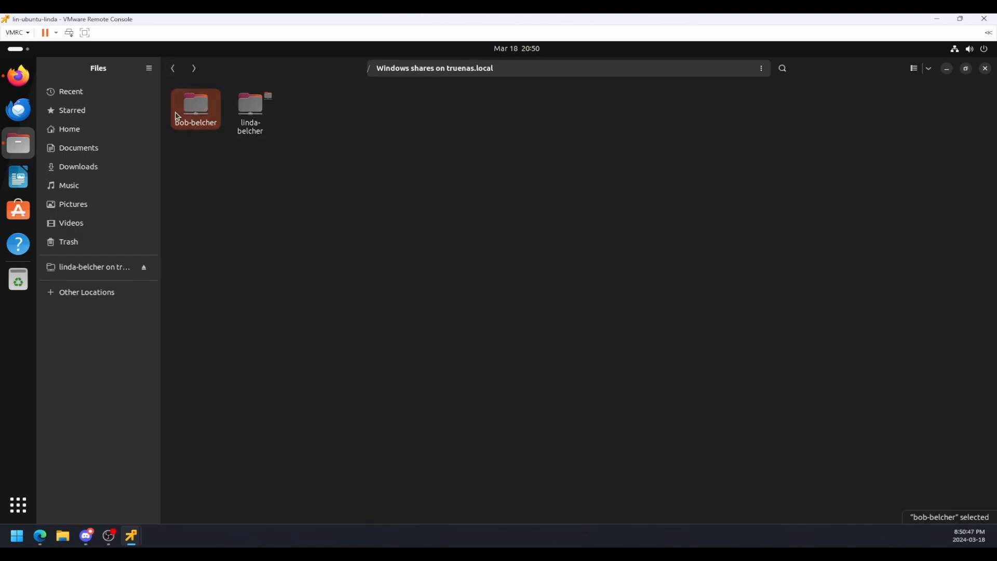
{"action": "double_click", "coordinate": [177, 116]}
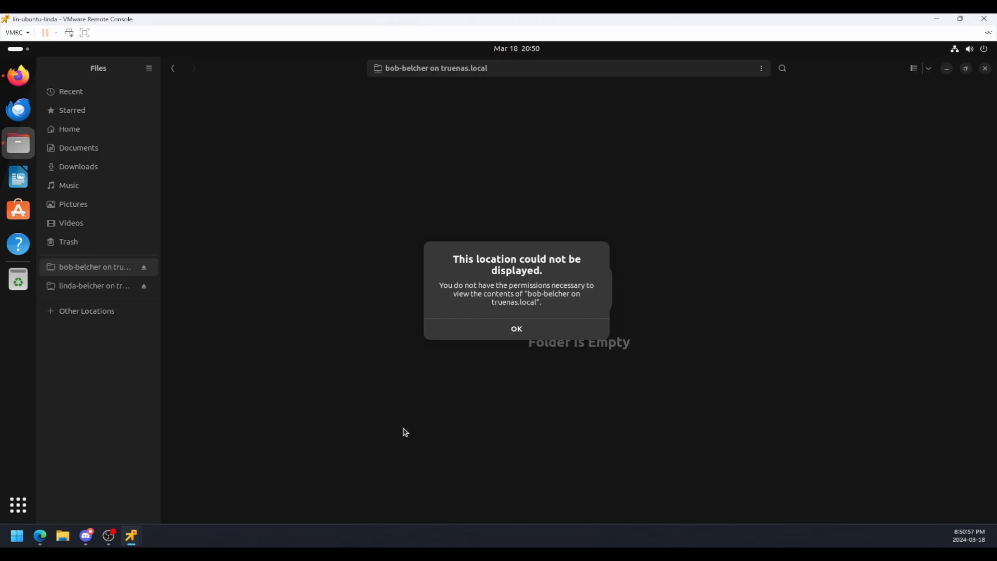
{"action": "left_click", "coordinate": [513, 329]}
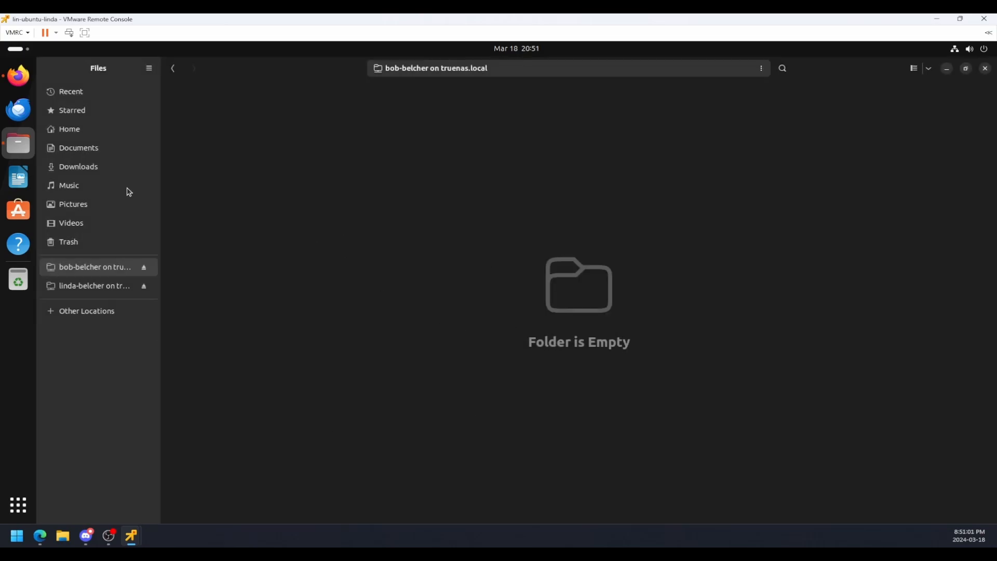